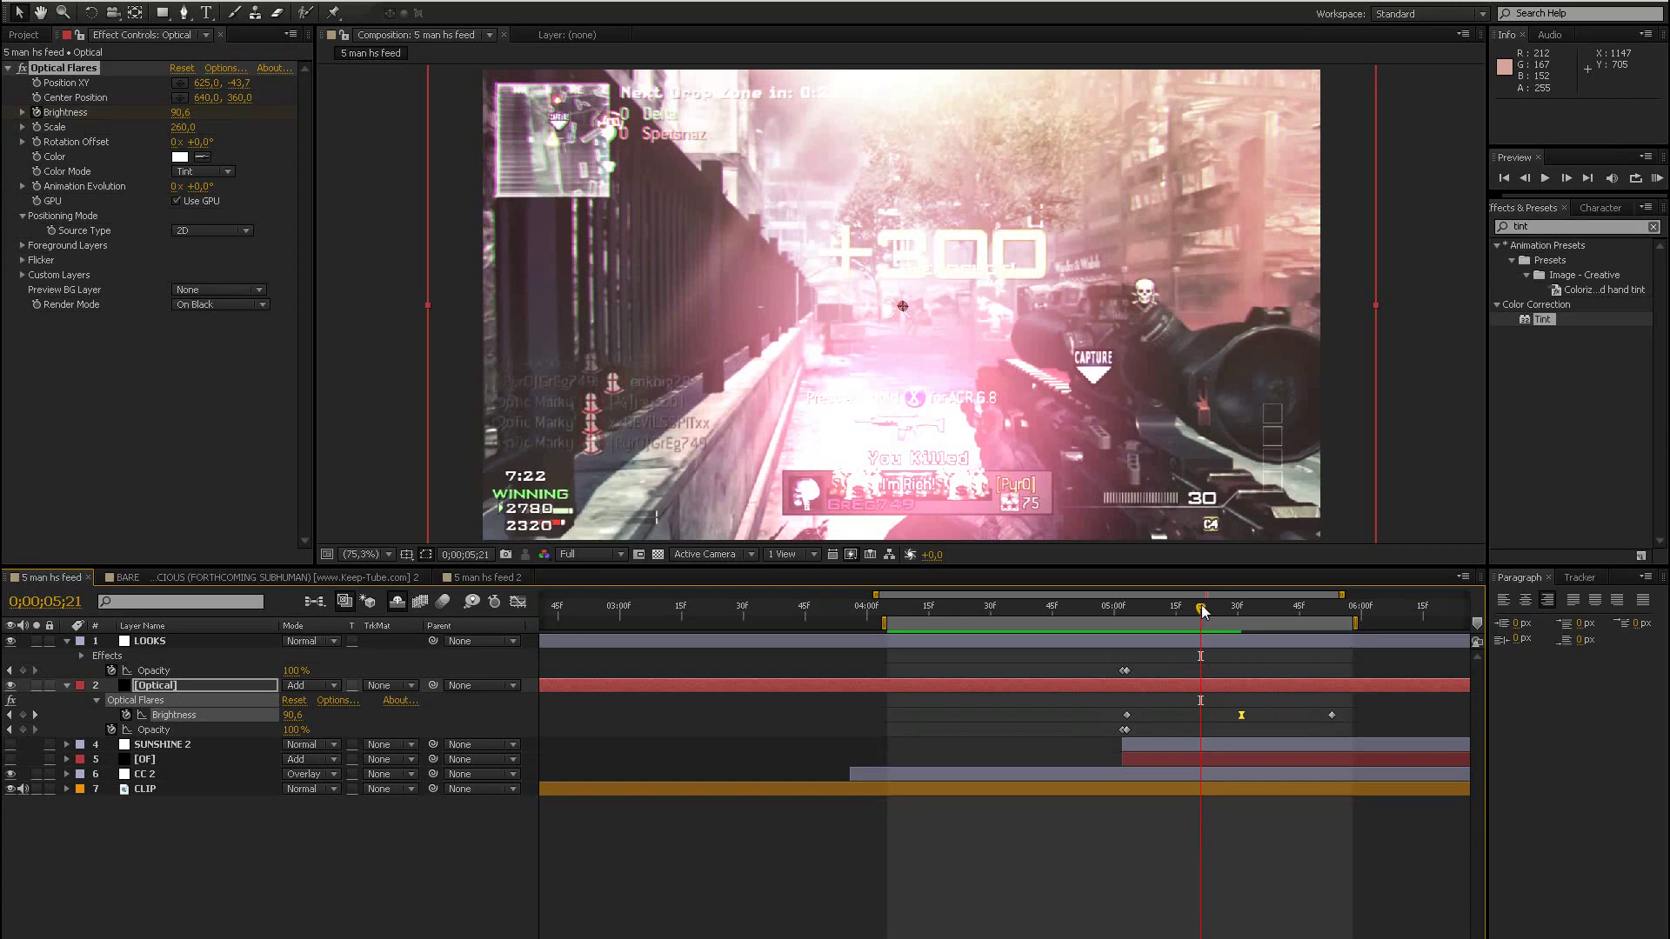
Delete the flare's Brightness keyframe and remove the LOOKS and Optical Flares layers.
mouse_move(1148, 613)
left_mouse_down()
mouse_move(1135, 609)
mouse_move(1177, 607)
left_mouse_up()
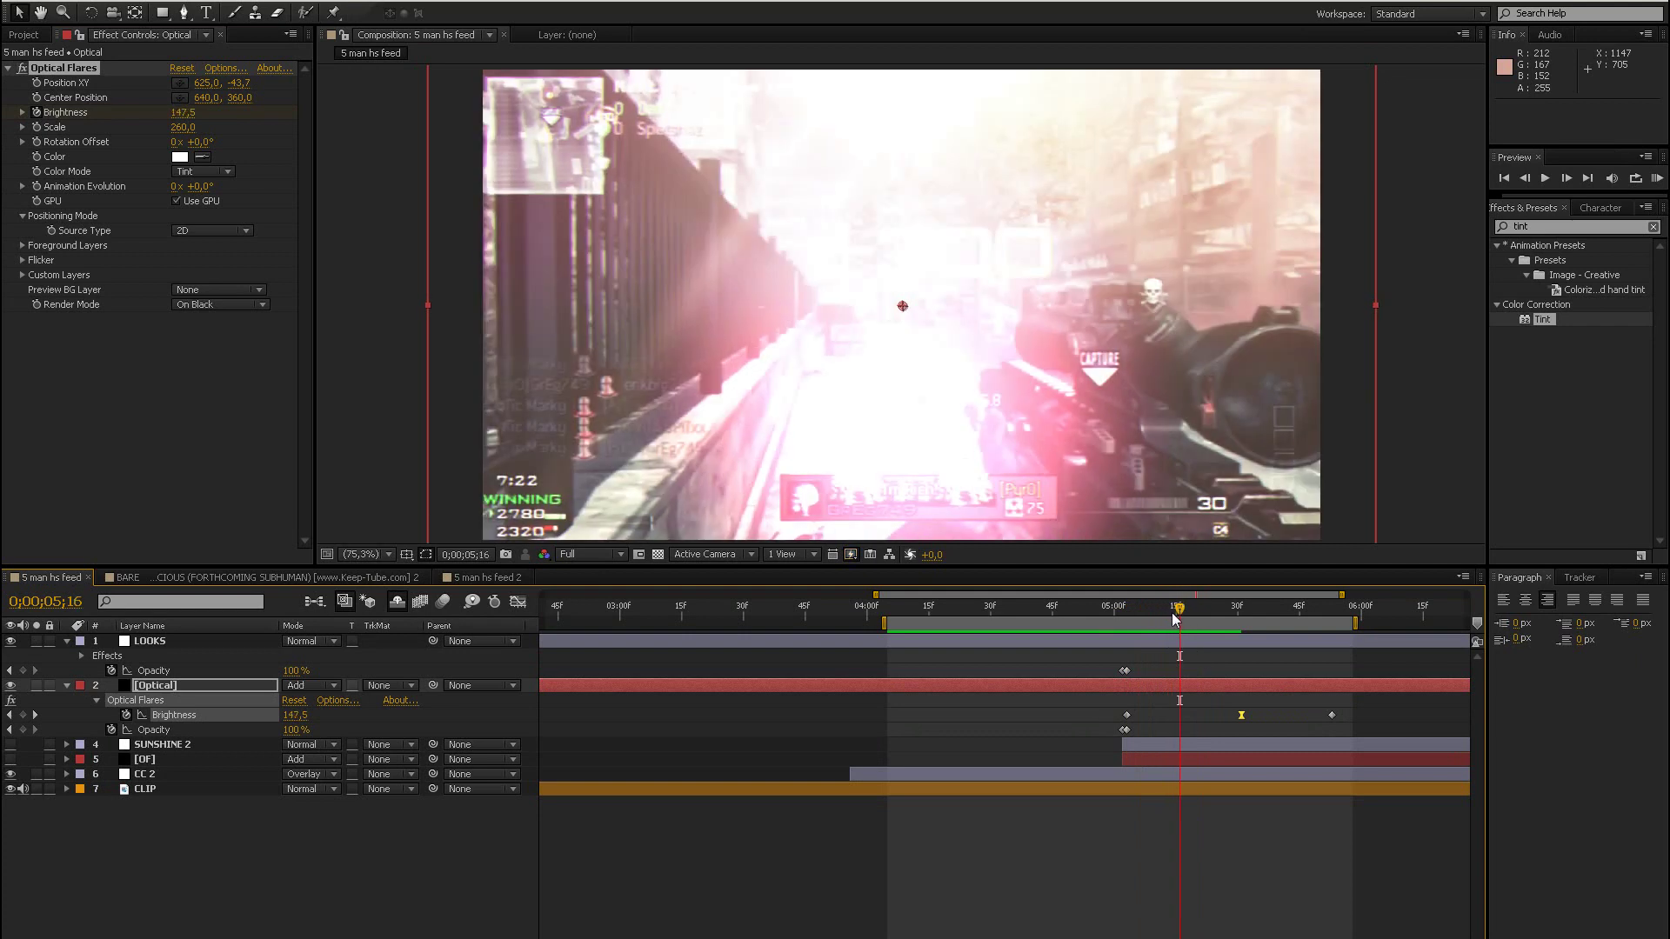
left_click(1198, 609)
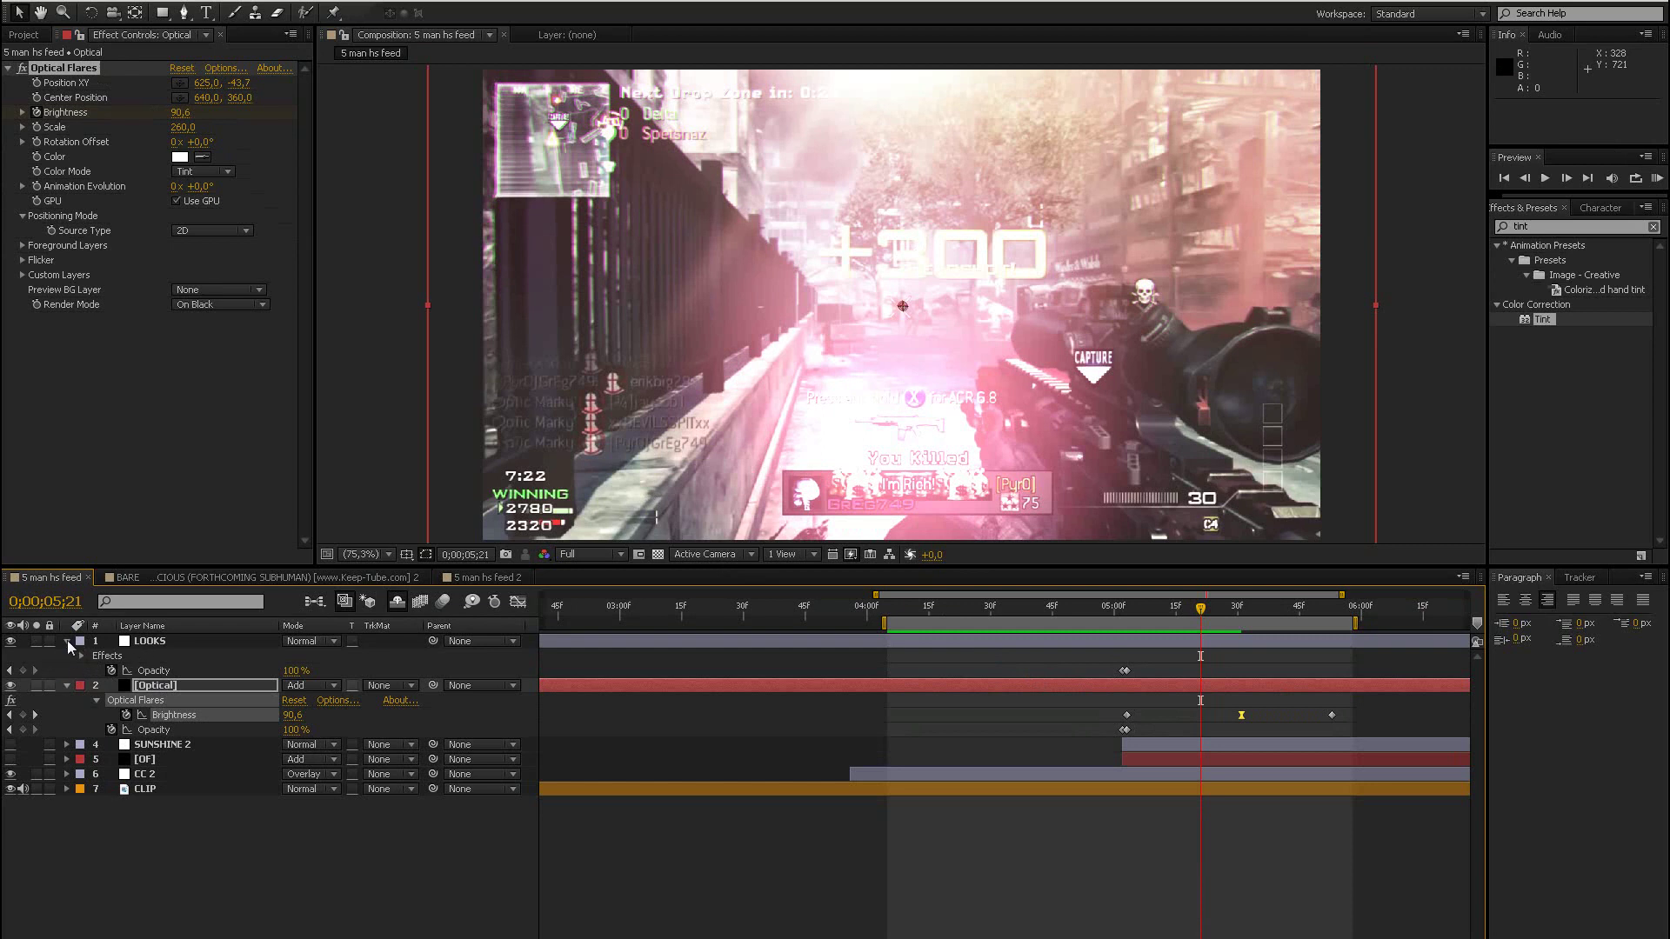
left_click(161, 642, "ctrl")
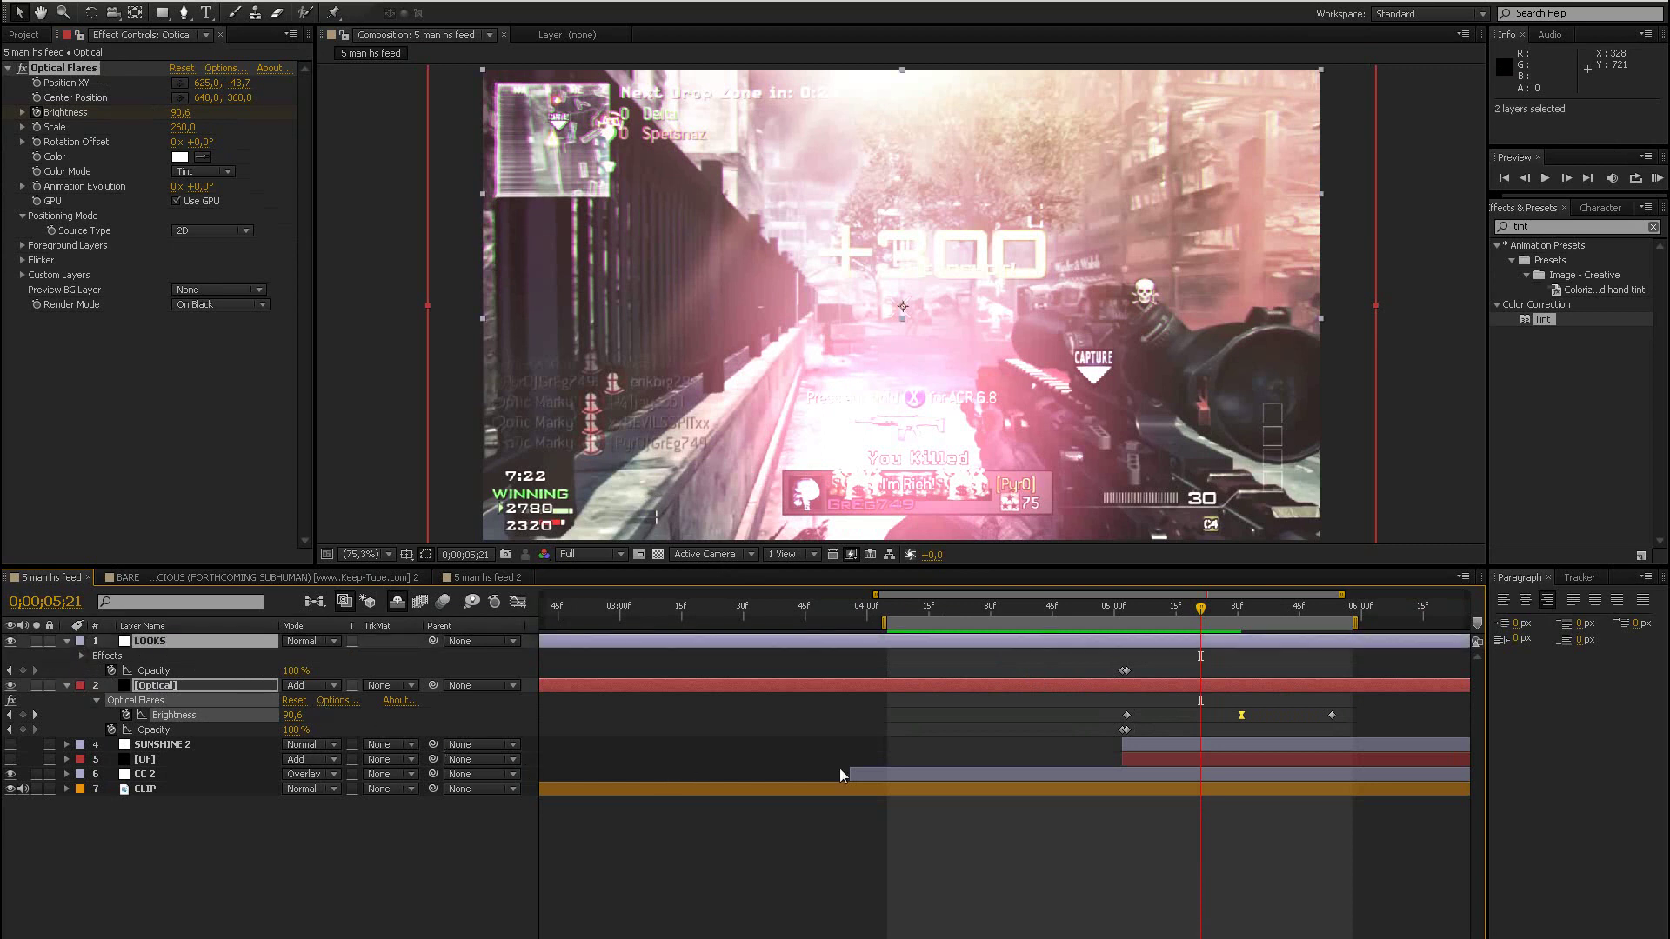
key("Delete")
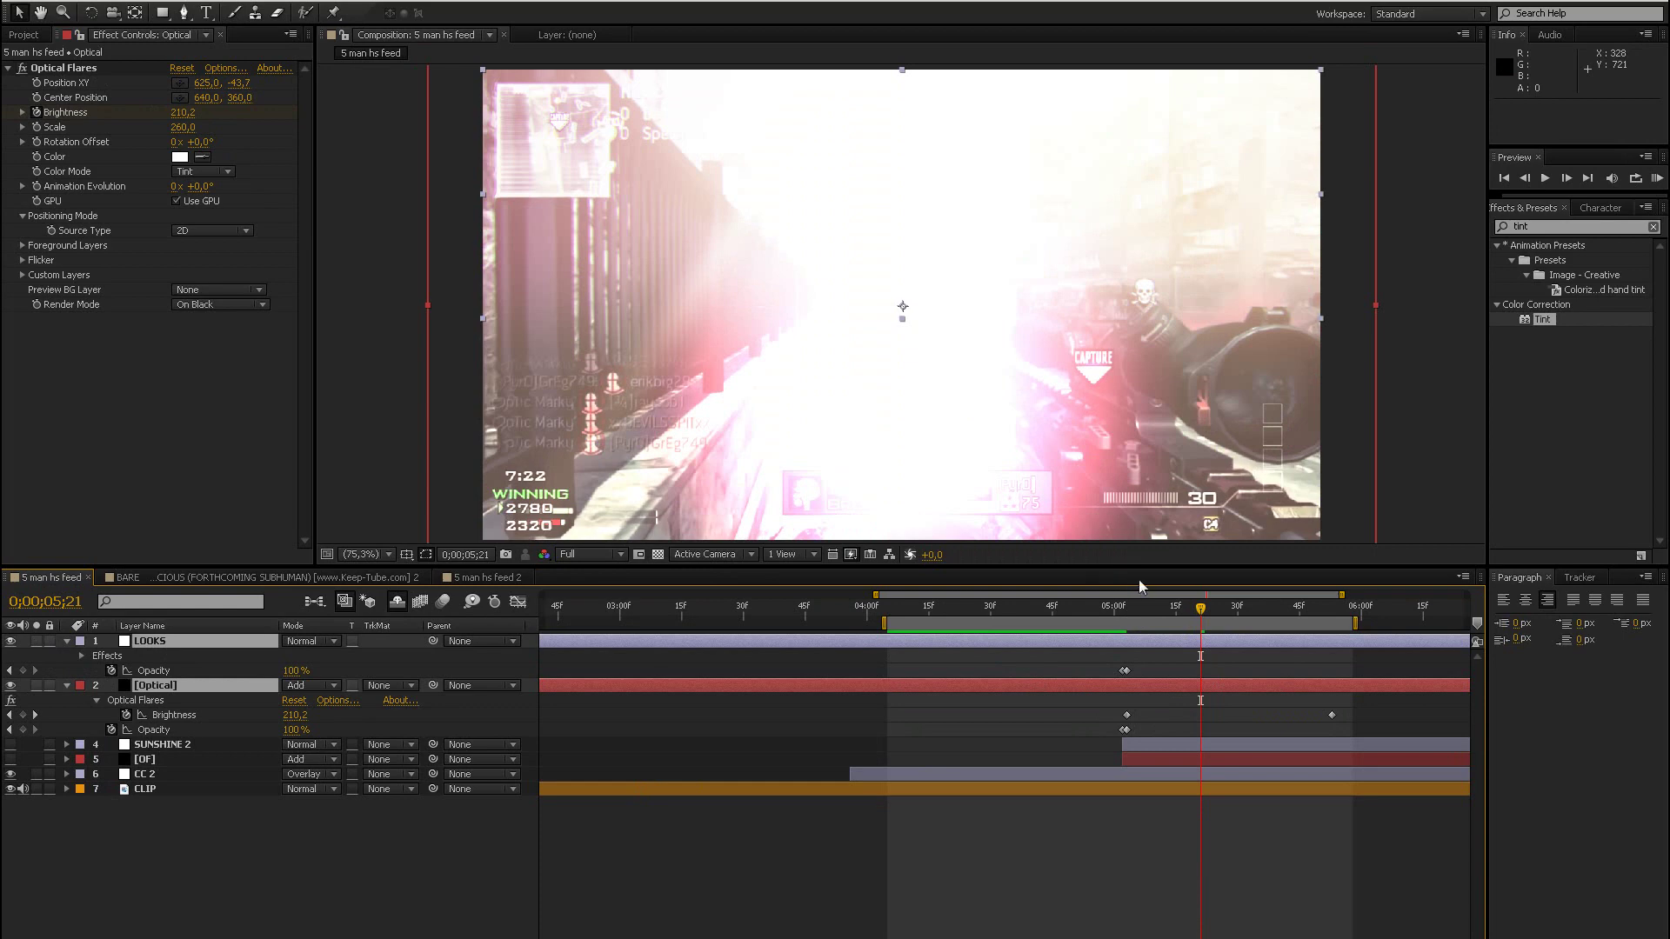
key("Delete")
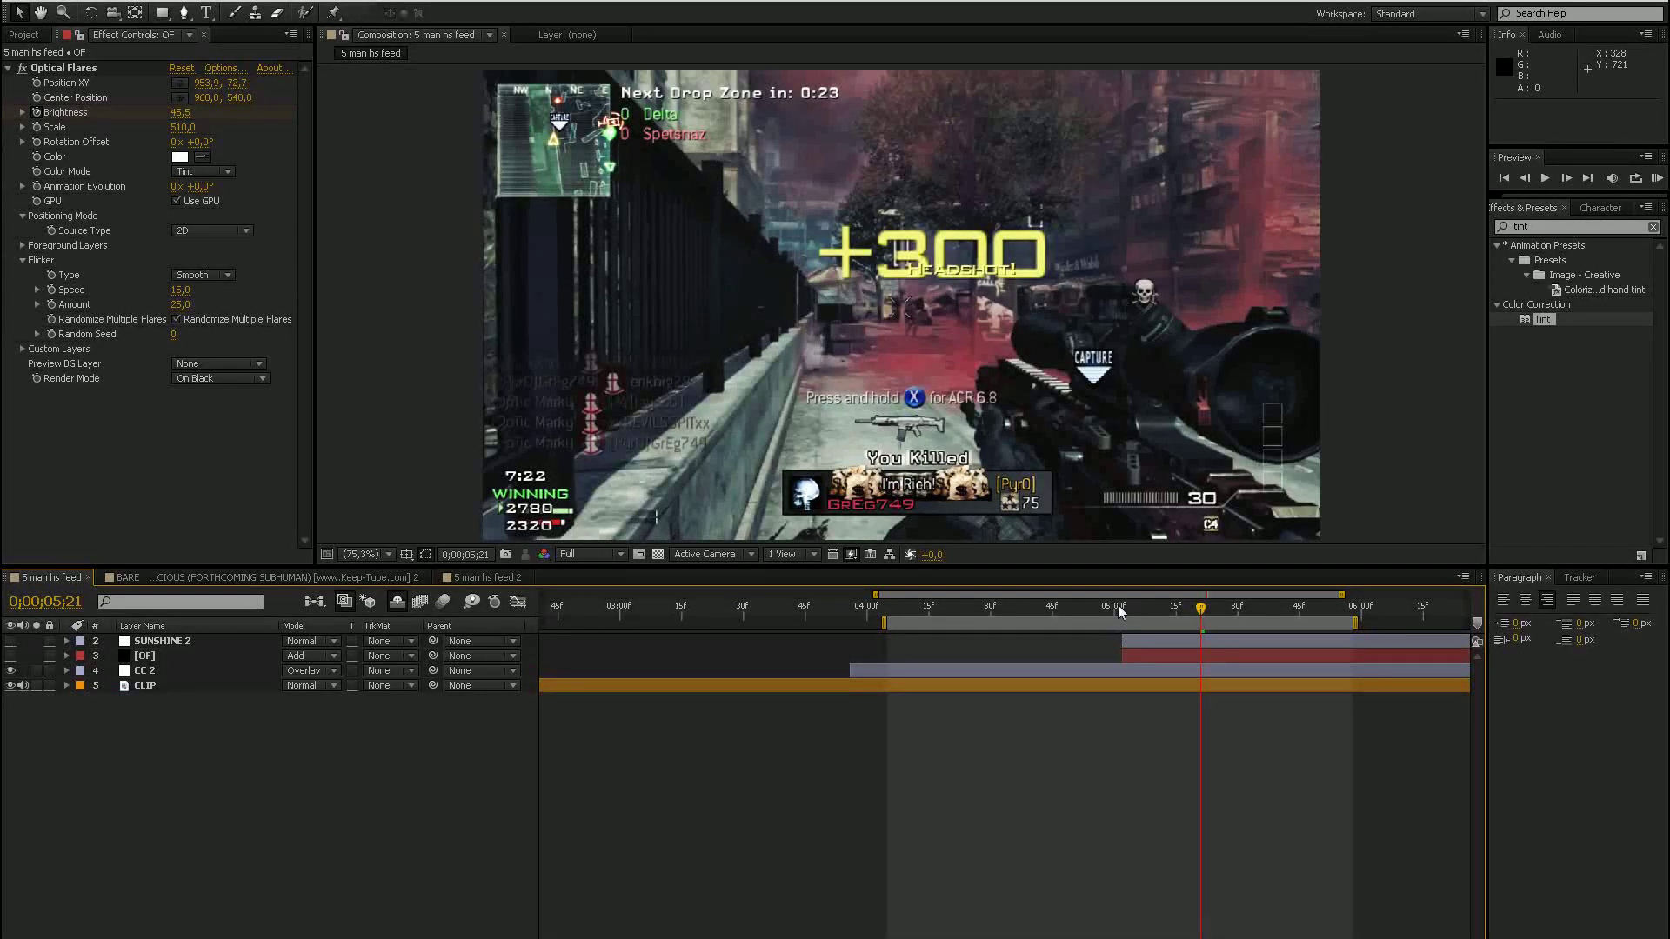
left_click_drag(1119, 604, 1154, 599)
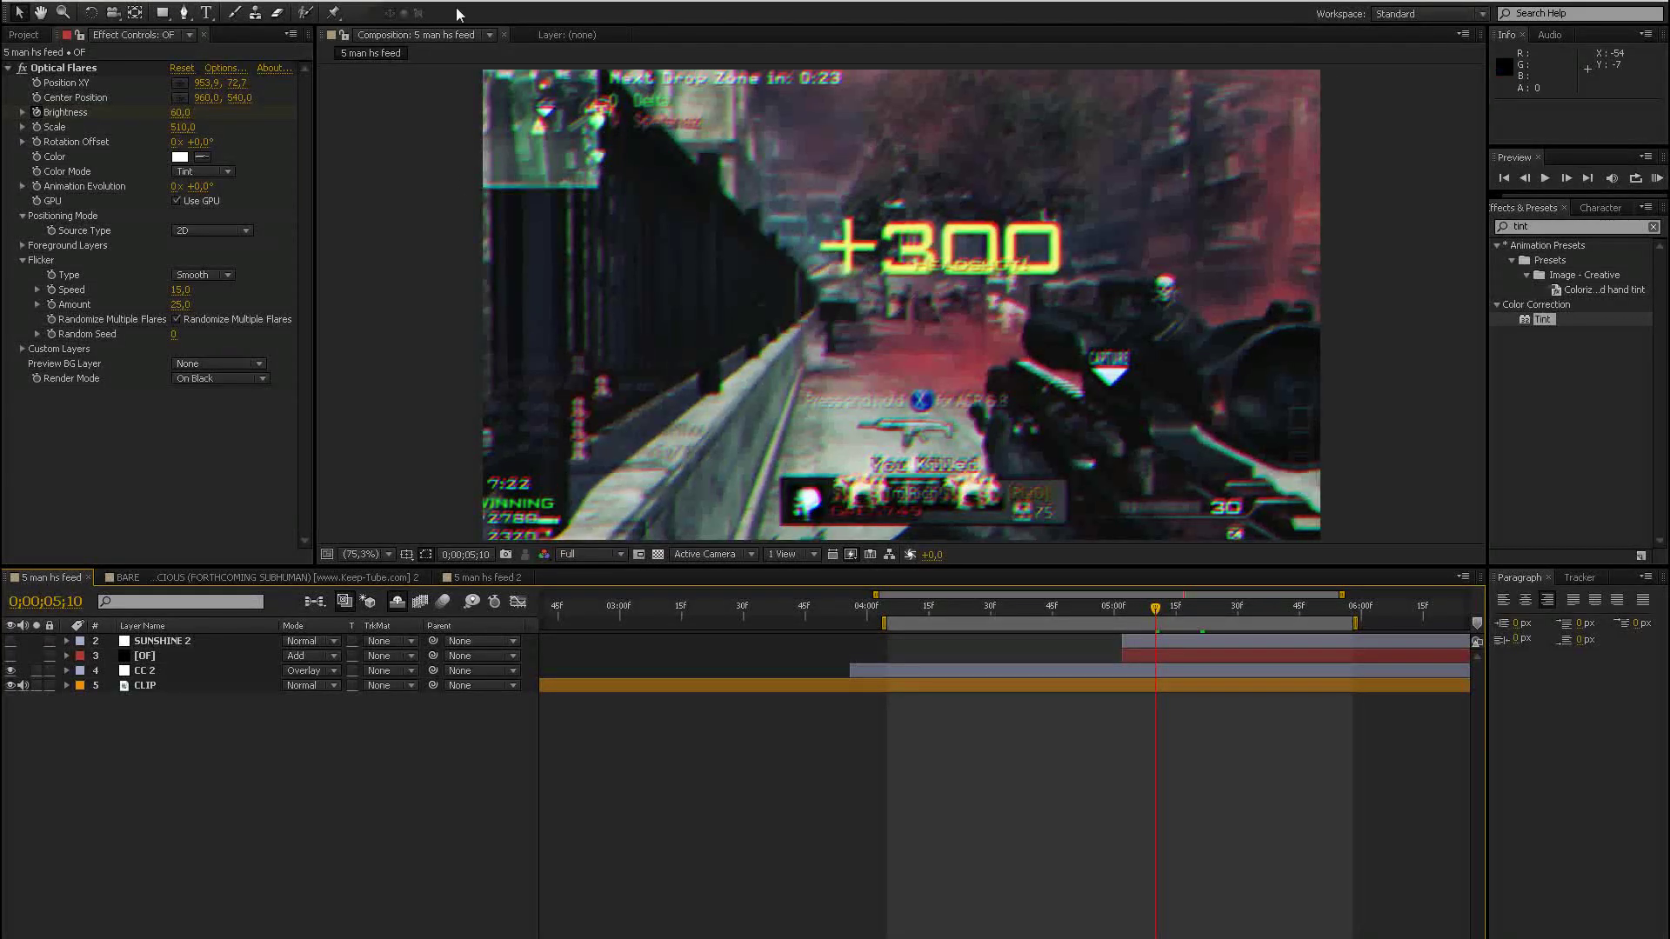
Delete the SUNSHINE 2 and OF layers, leaving only CC 2 and CLIP.
left_click(168, 643)
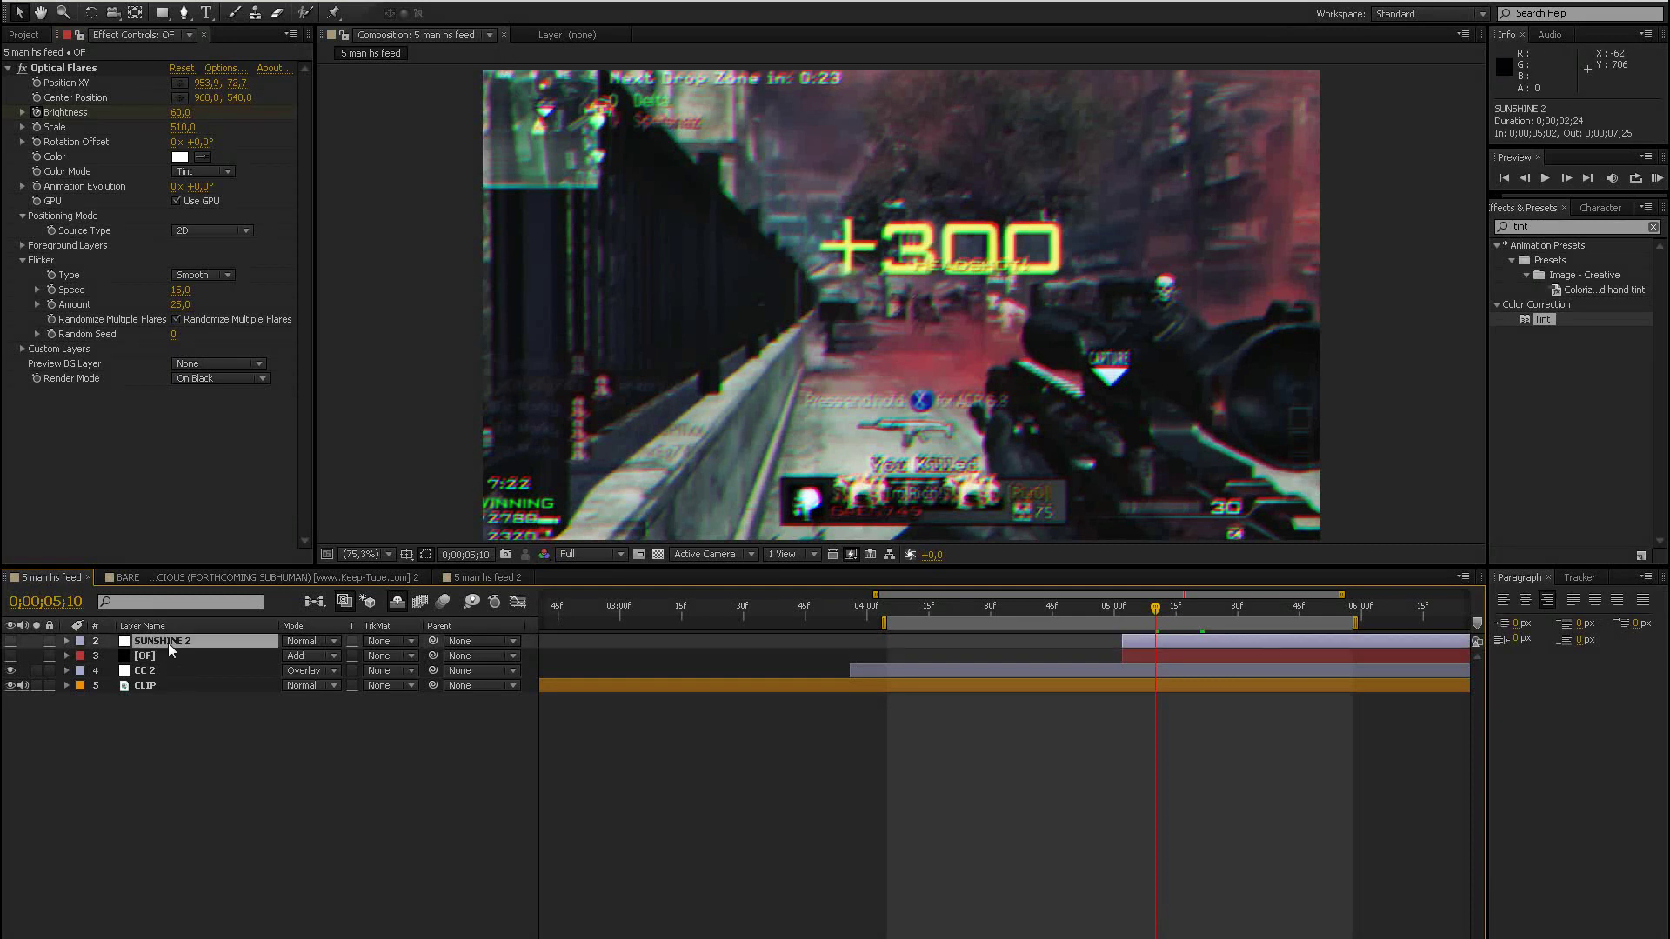
left_click(212, 731)
left_click(151, 645)
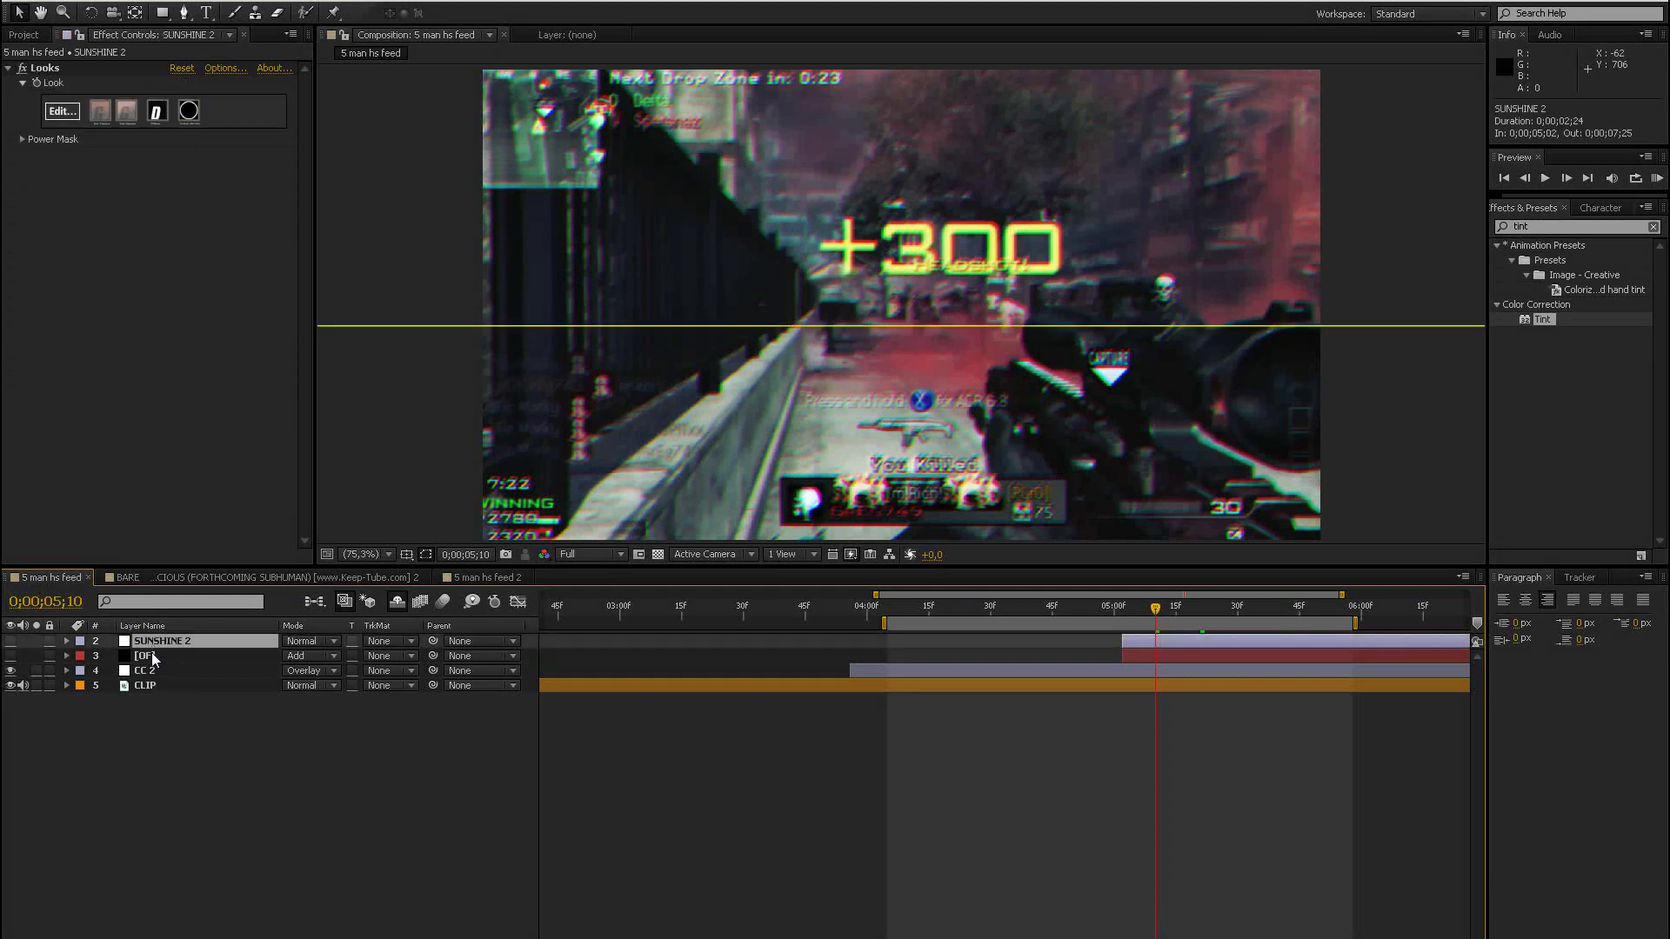
key("Delete")
left_click(153, 645)
key("Delete")
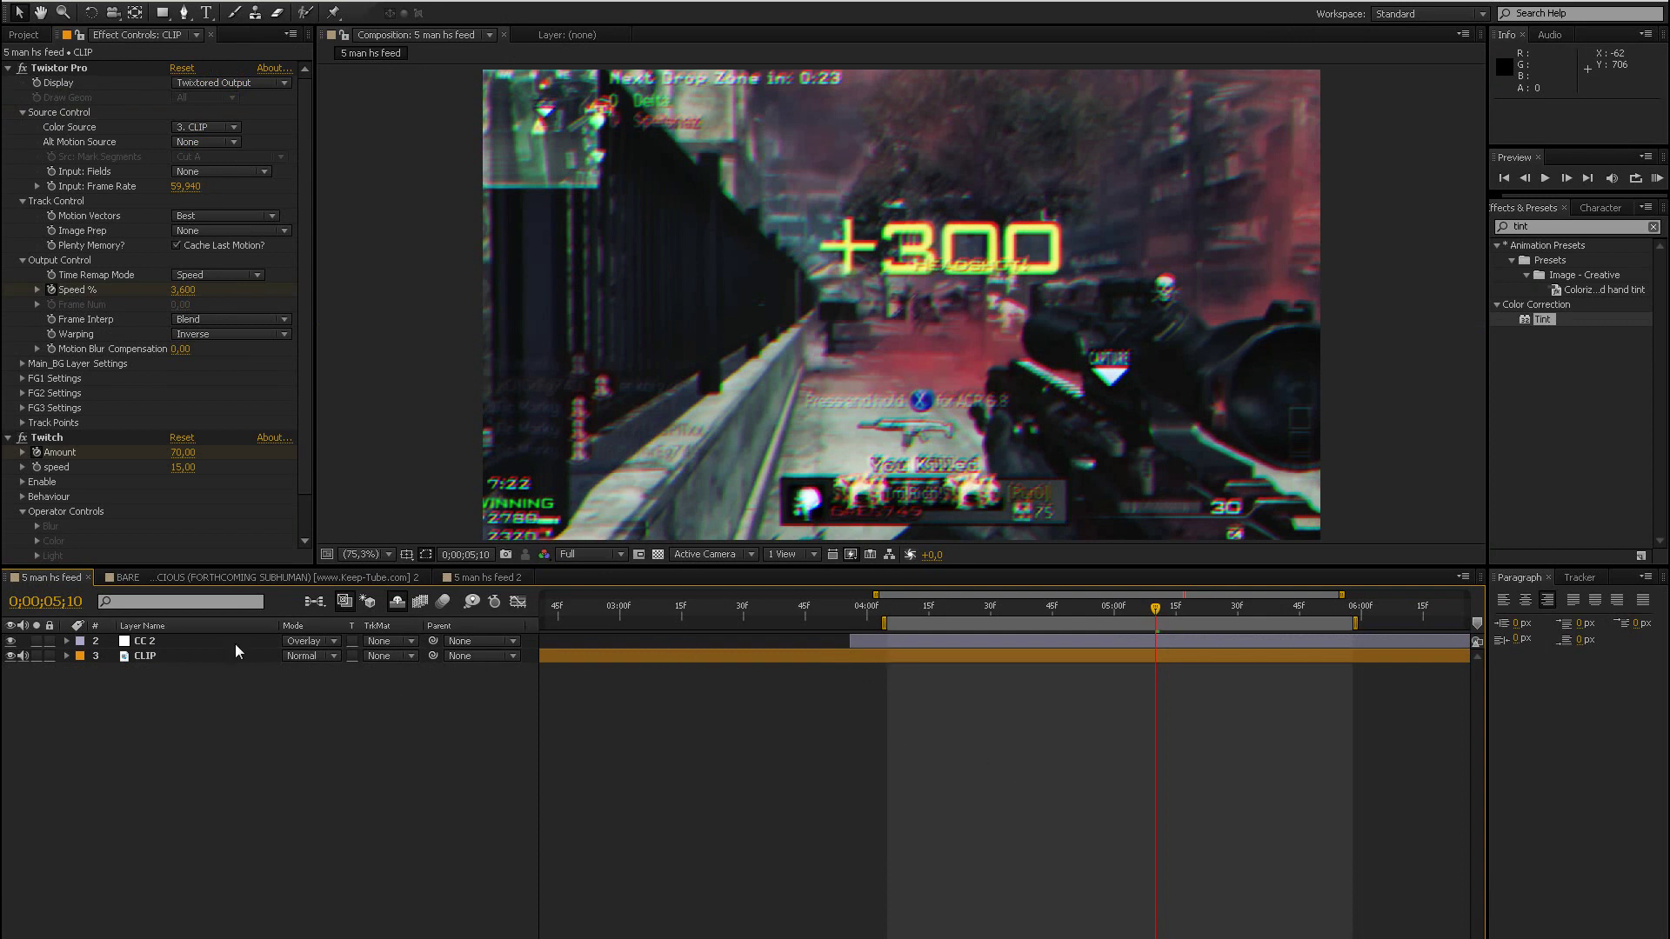
Create a new solid named 'Optical Flares' set to Add blend mode.
key("ctrl+y")
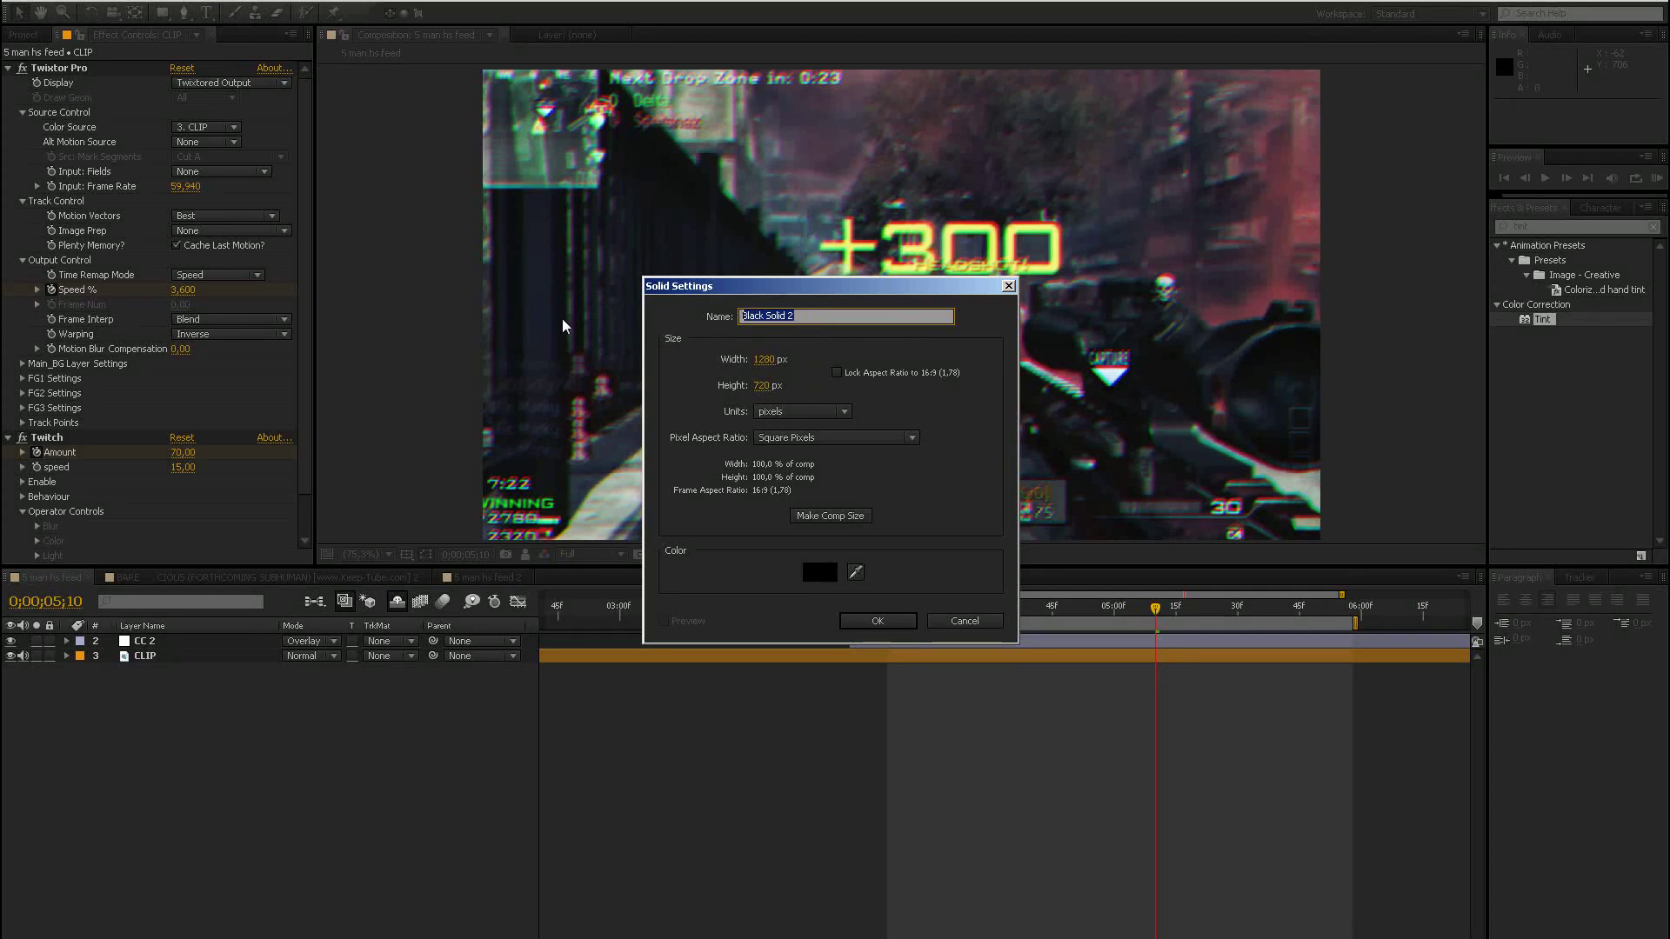
type("Optical Flares")
key("Return")
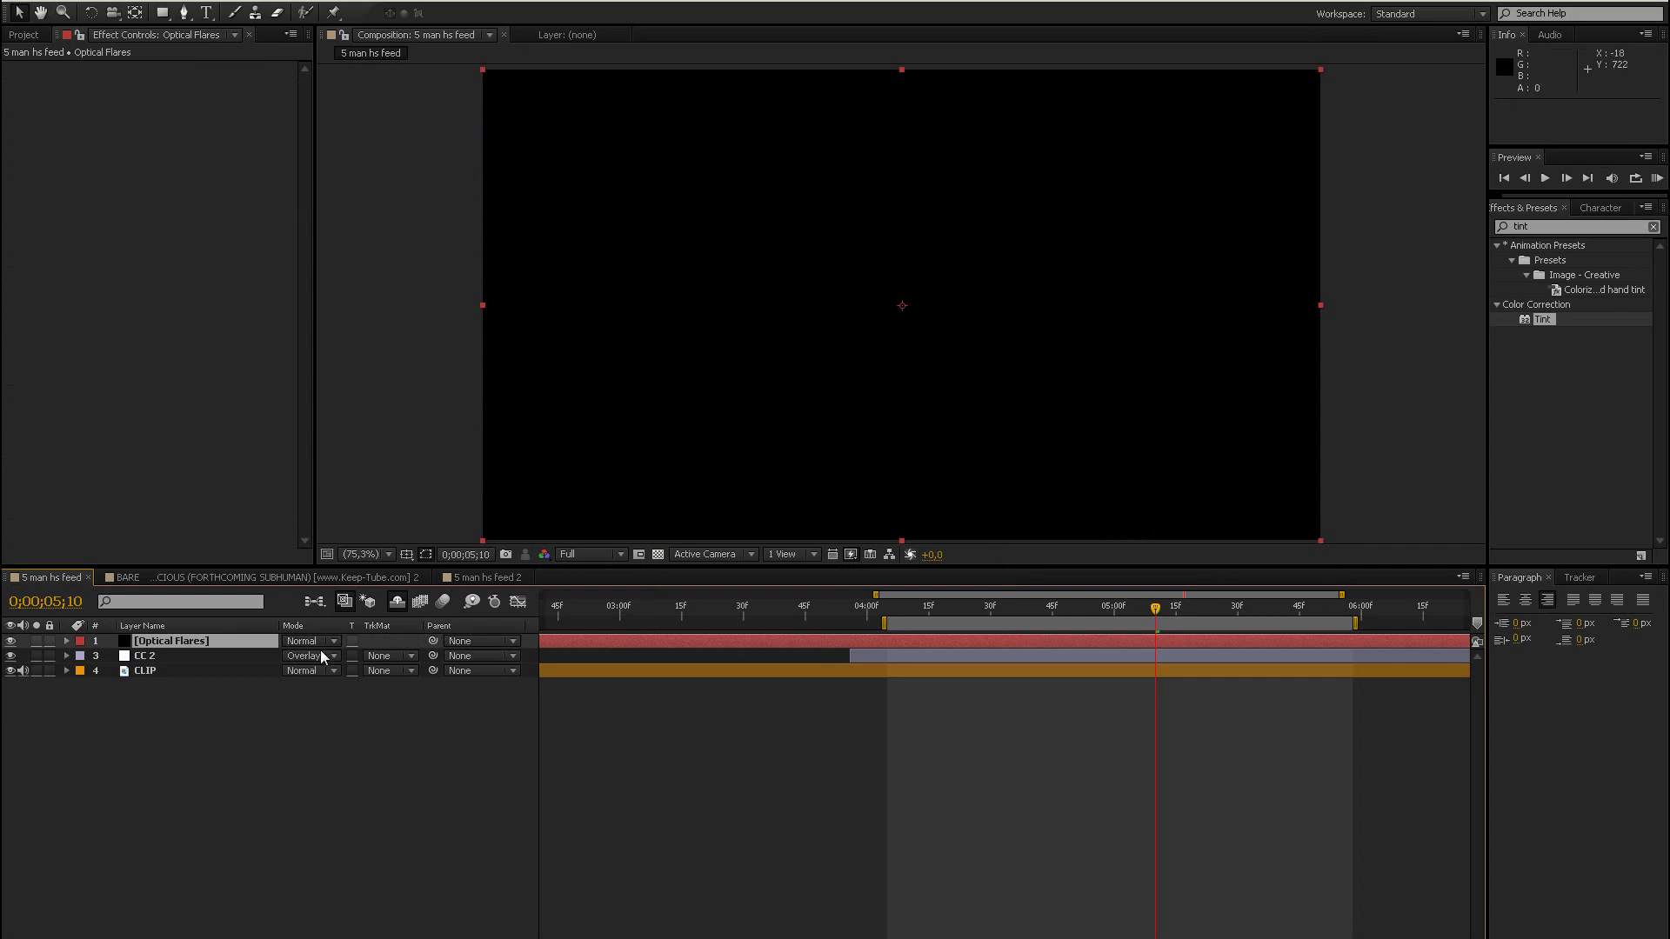
left_click(321, 644)
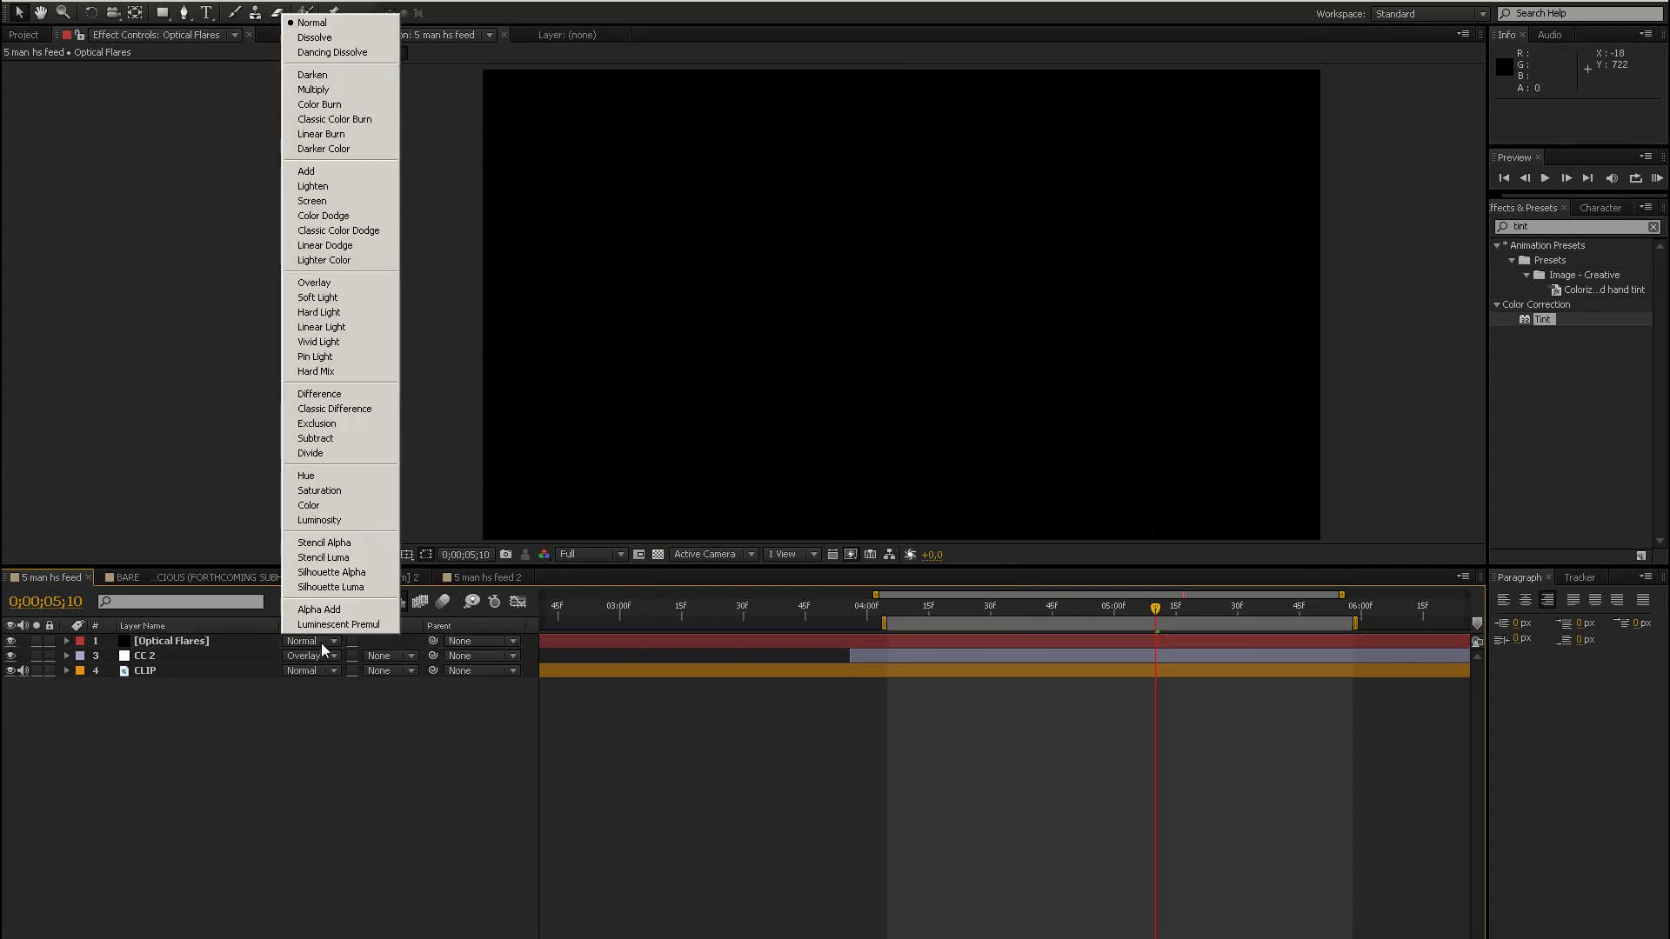
left_click(380, 174)
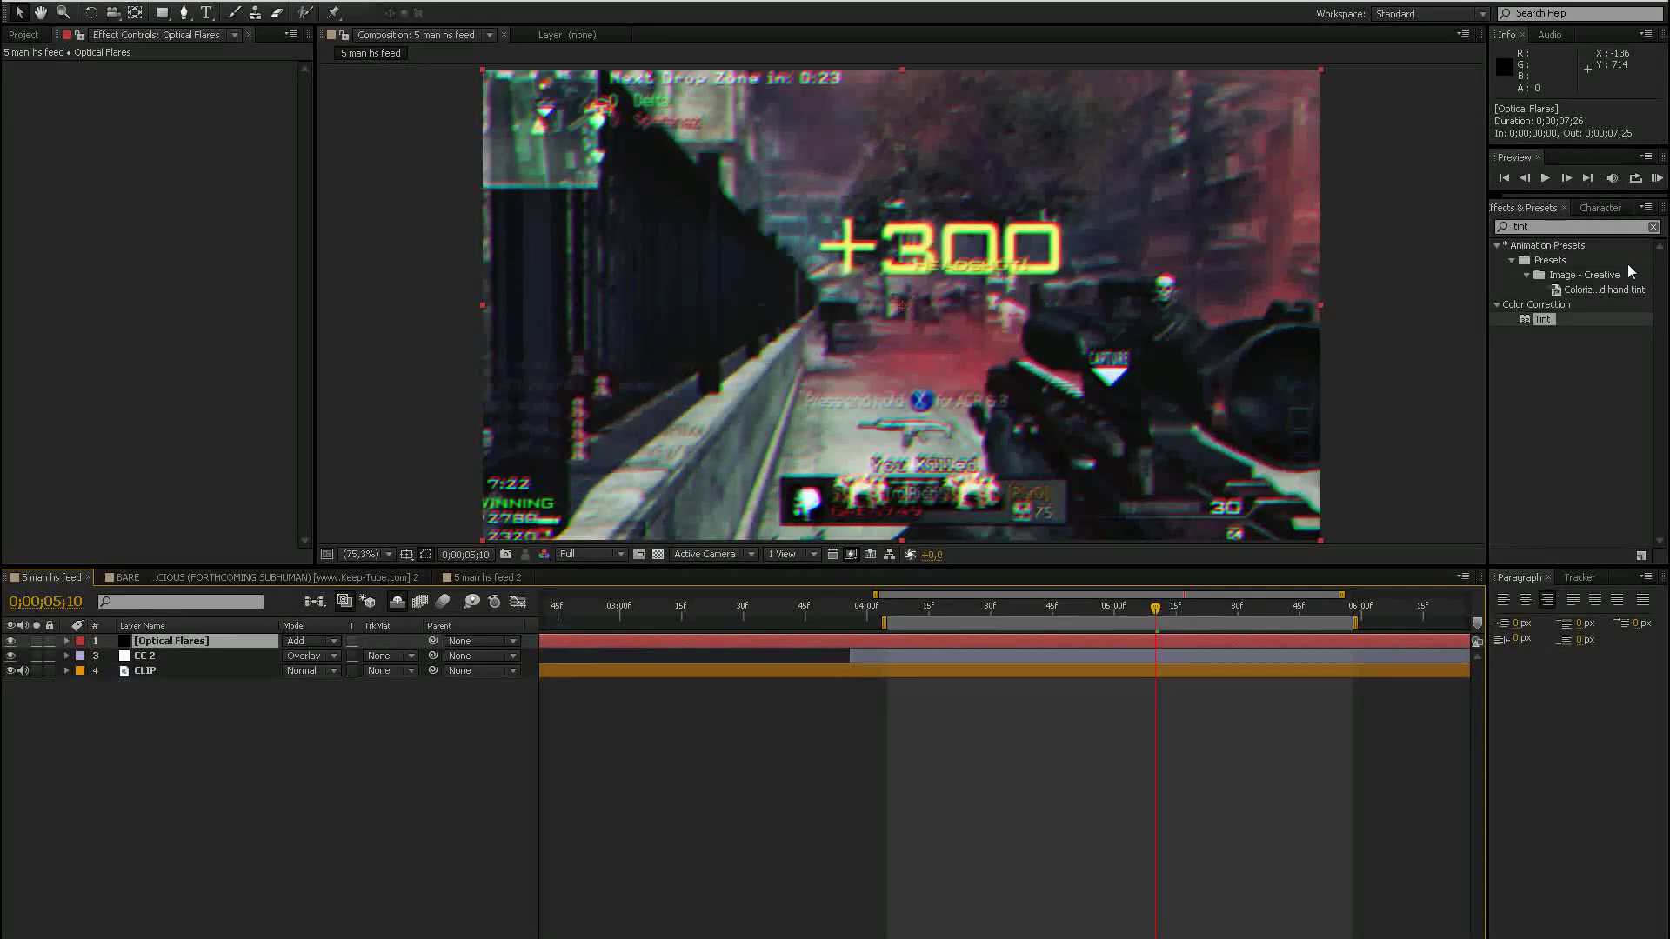
Apply the Optical Flares effect to the solid and move its centre above the frame's top edge.
double_click(1574, 226)
type("optica")
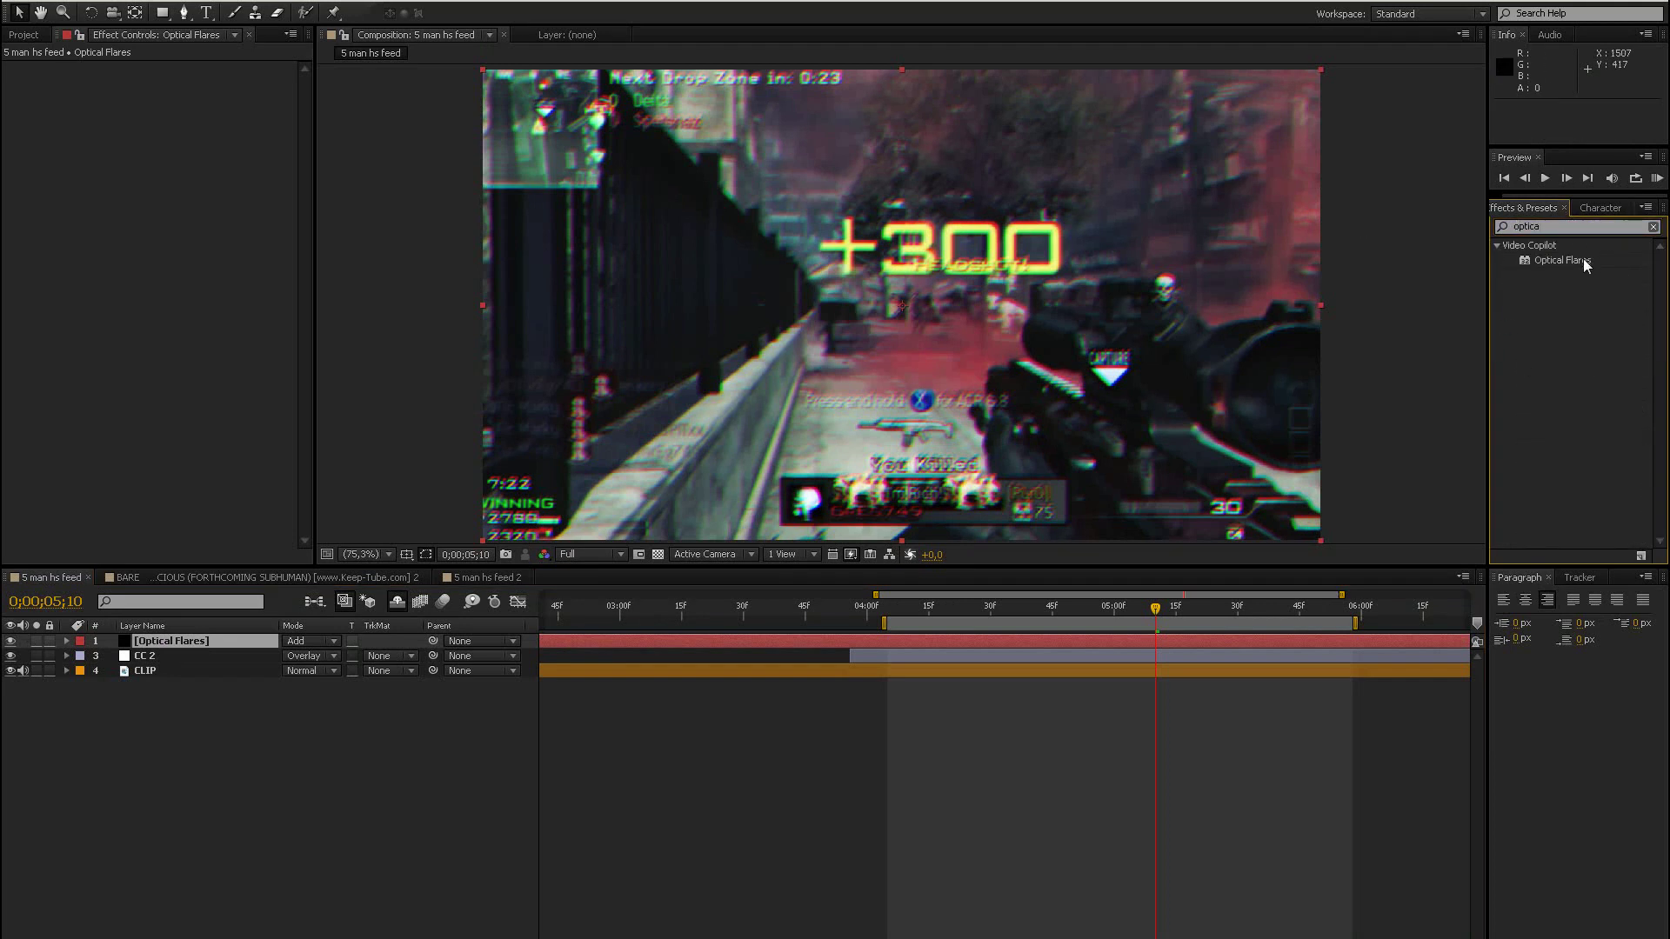
left_click_drag(1563, 260, 202, 643)
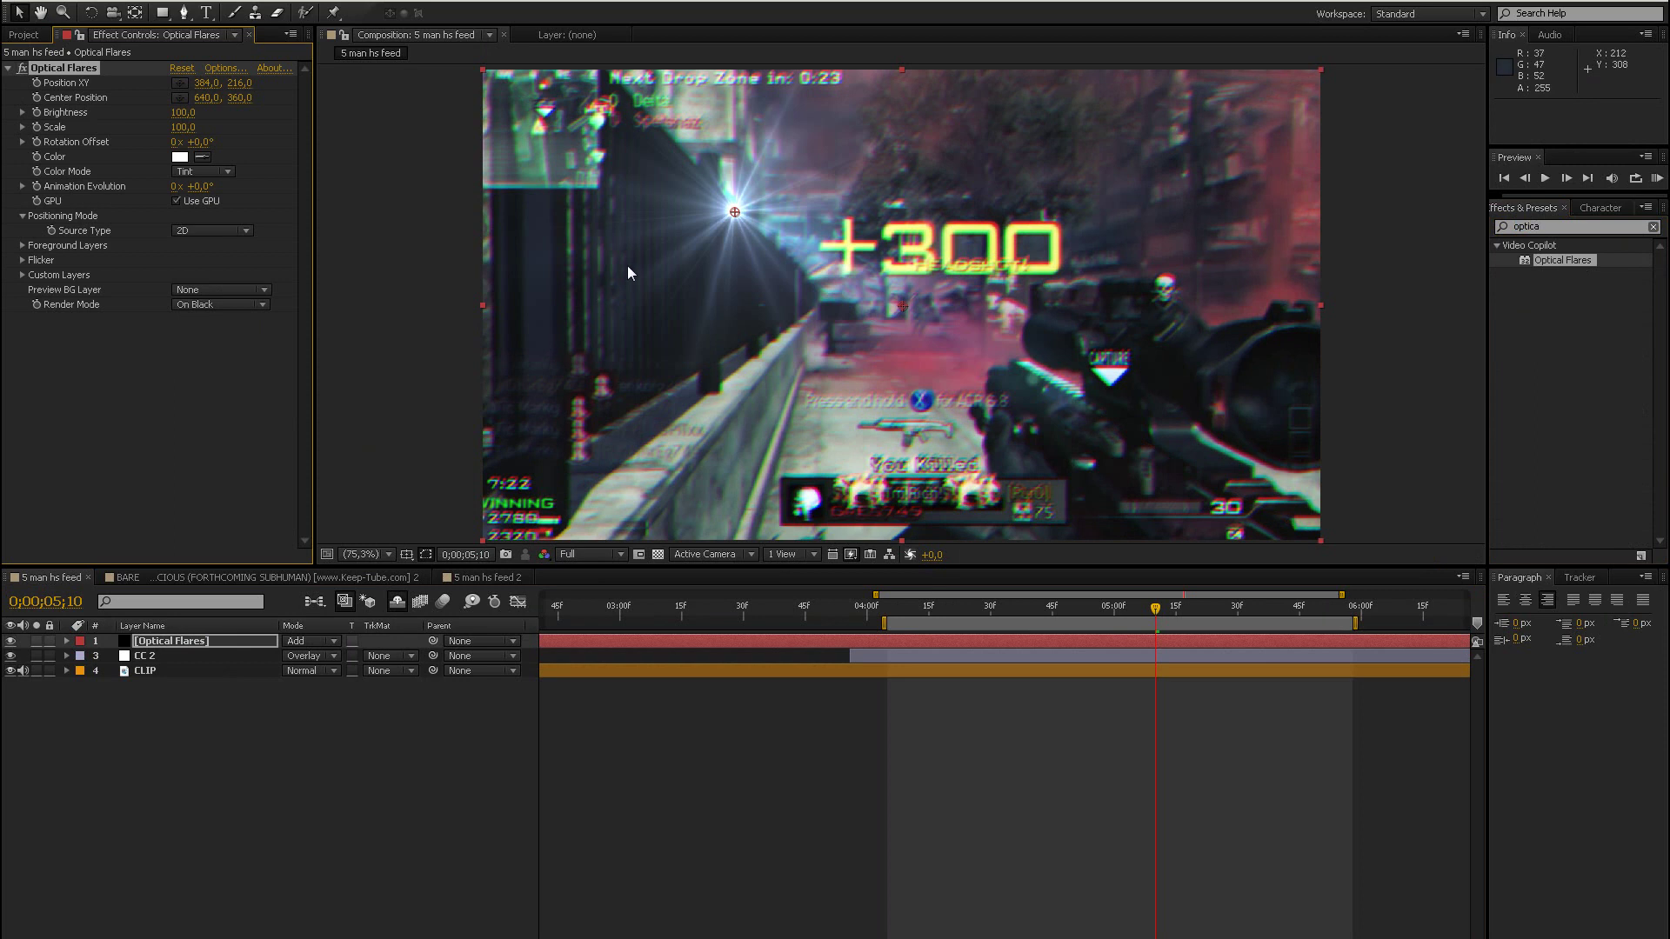
left_click_drag(735, 211, 901, 39)
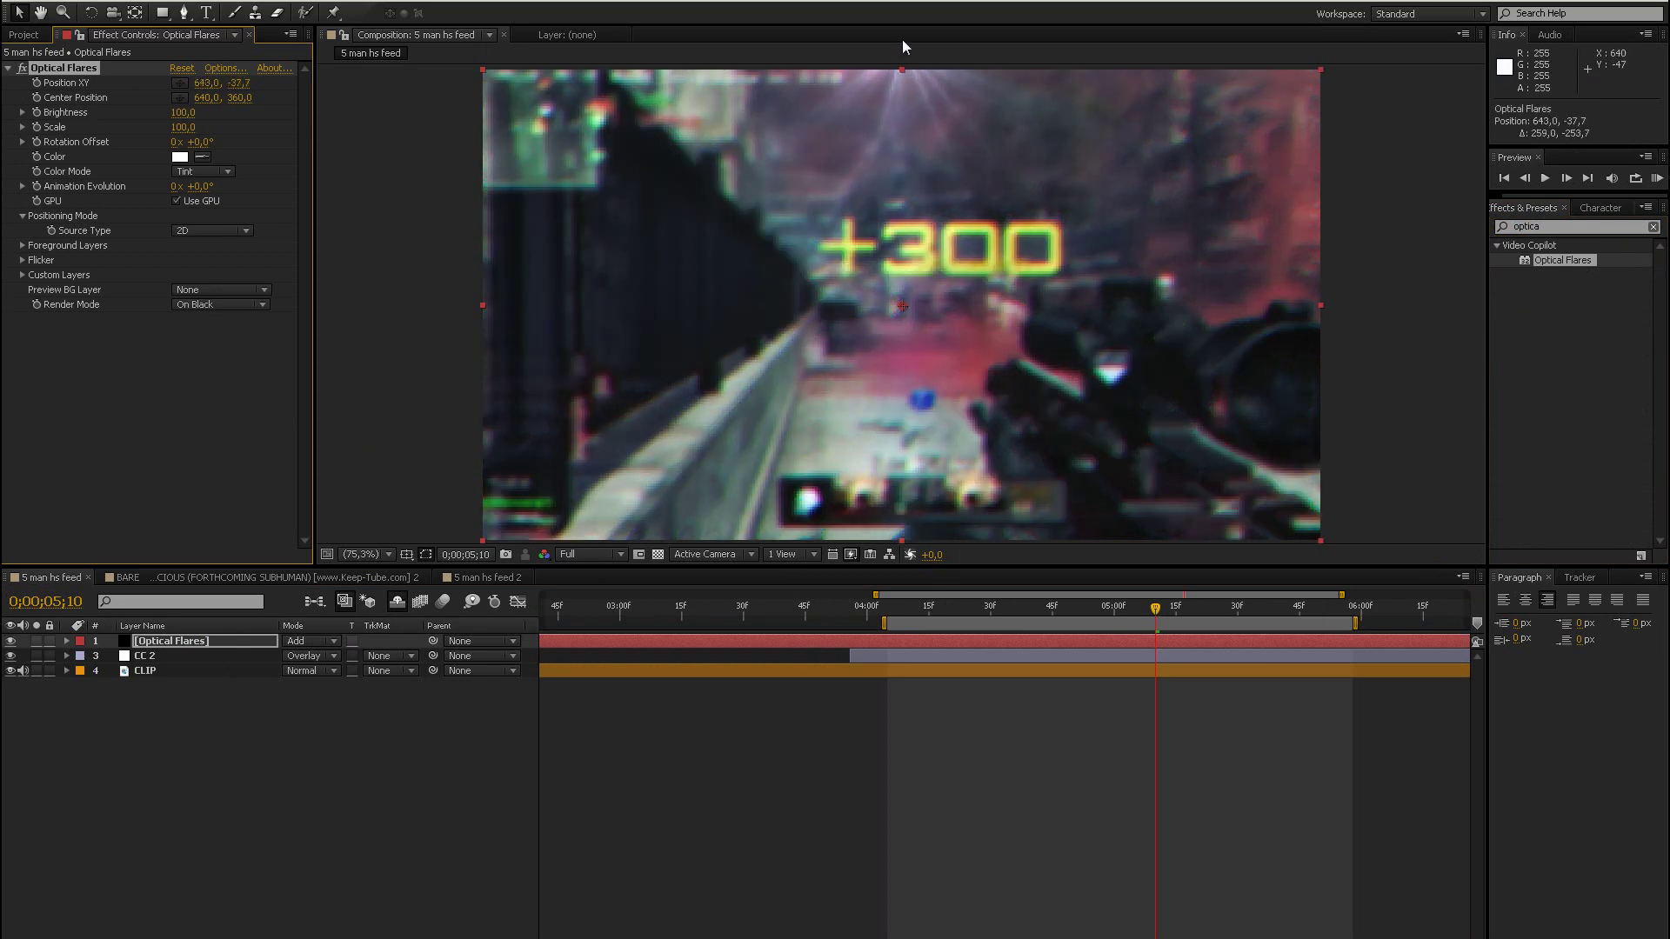
Open the Optical Flares options full screen and browse the Light presets folder.
left_click(225, 68)
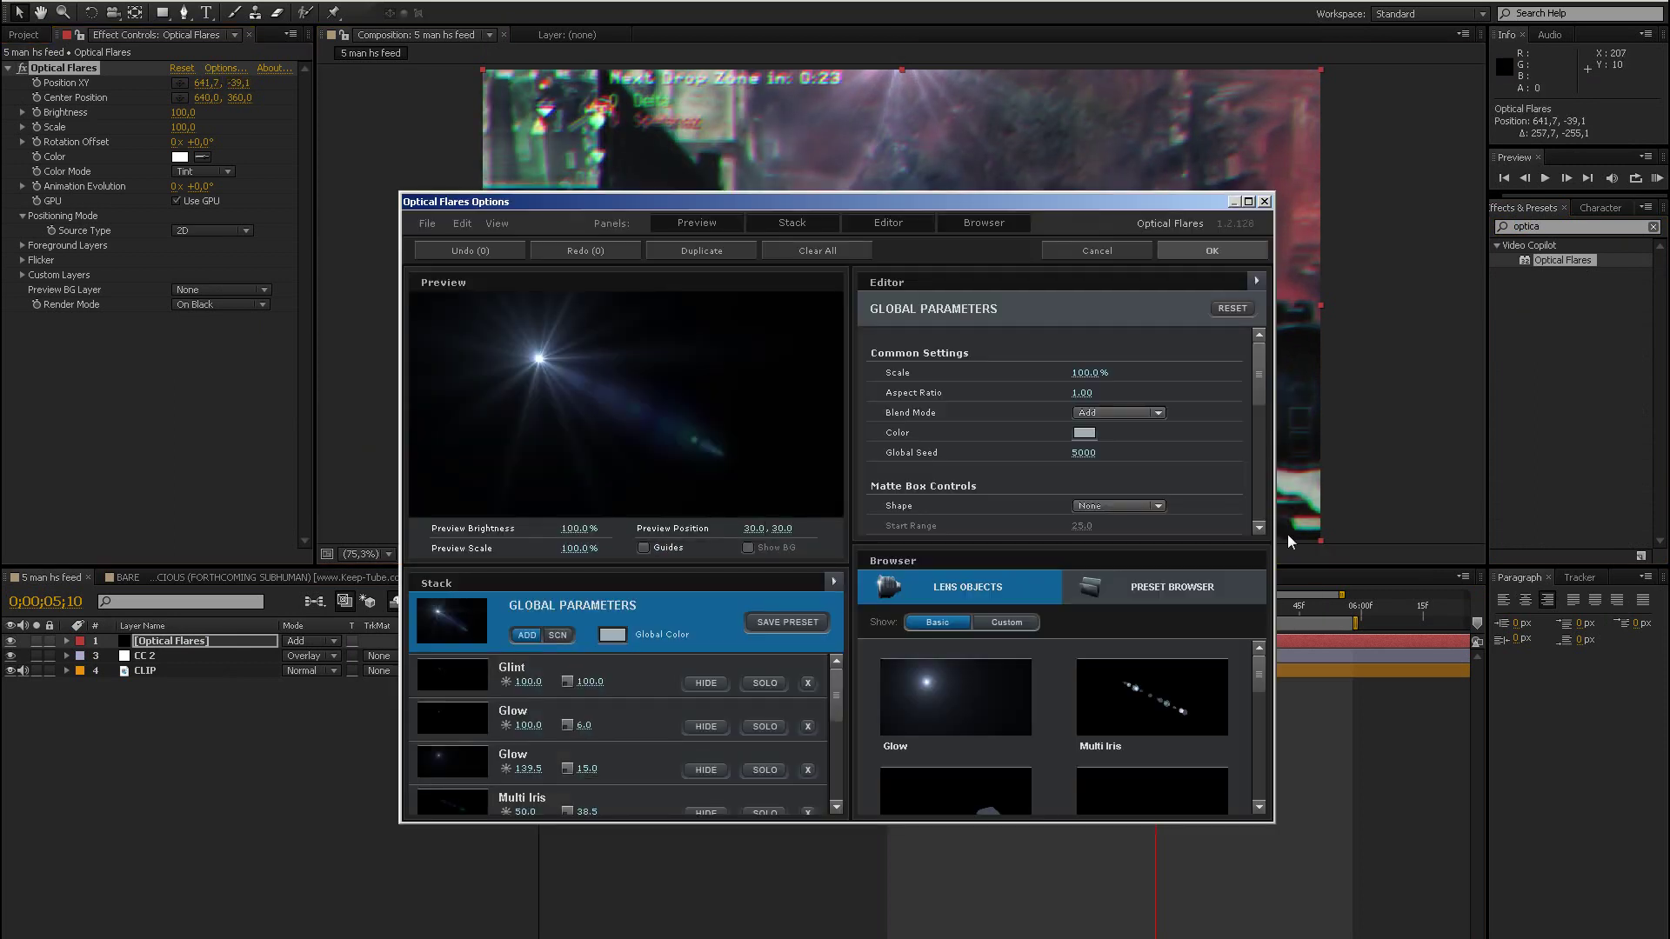
left_click(1248, 202)
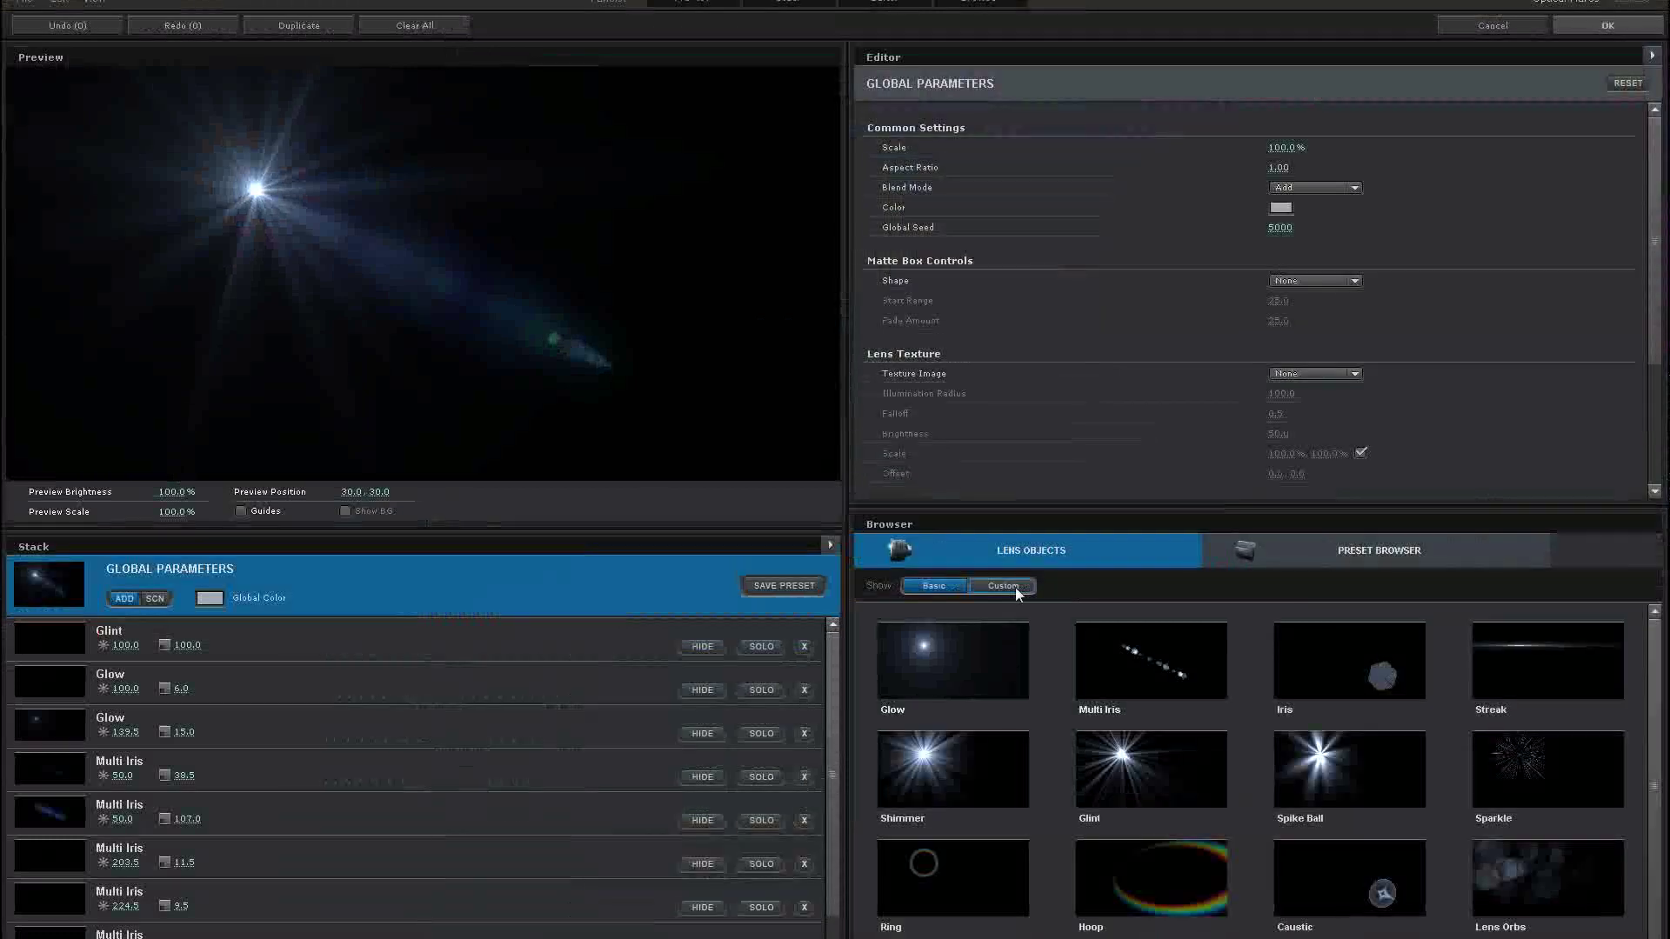
left_click(1244, 552)
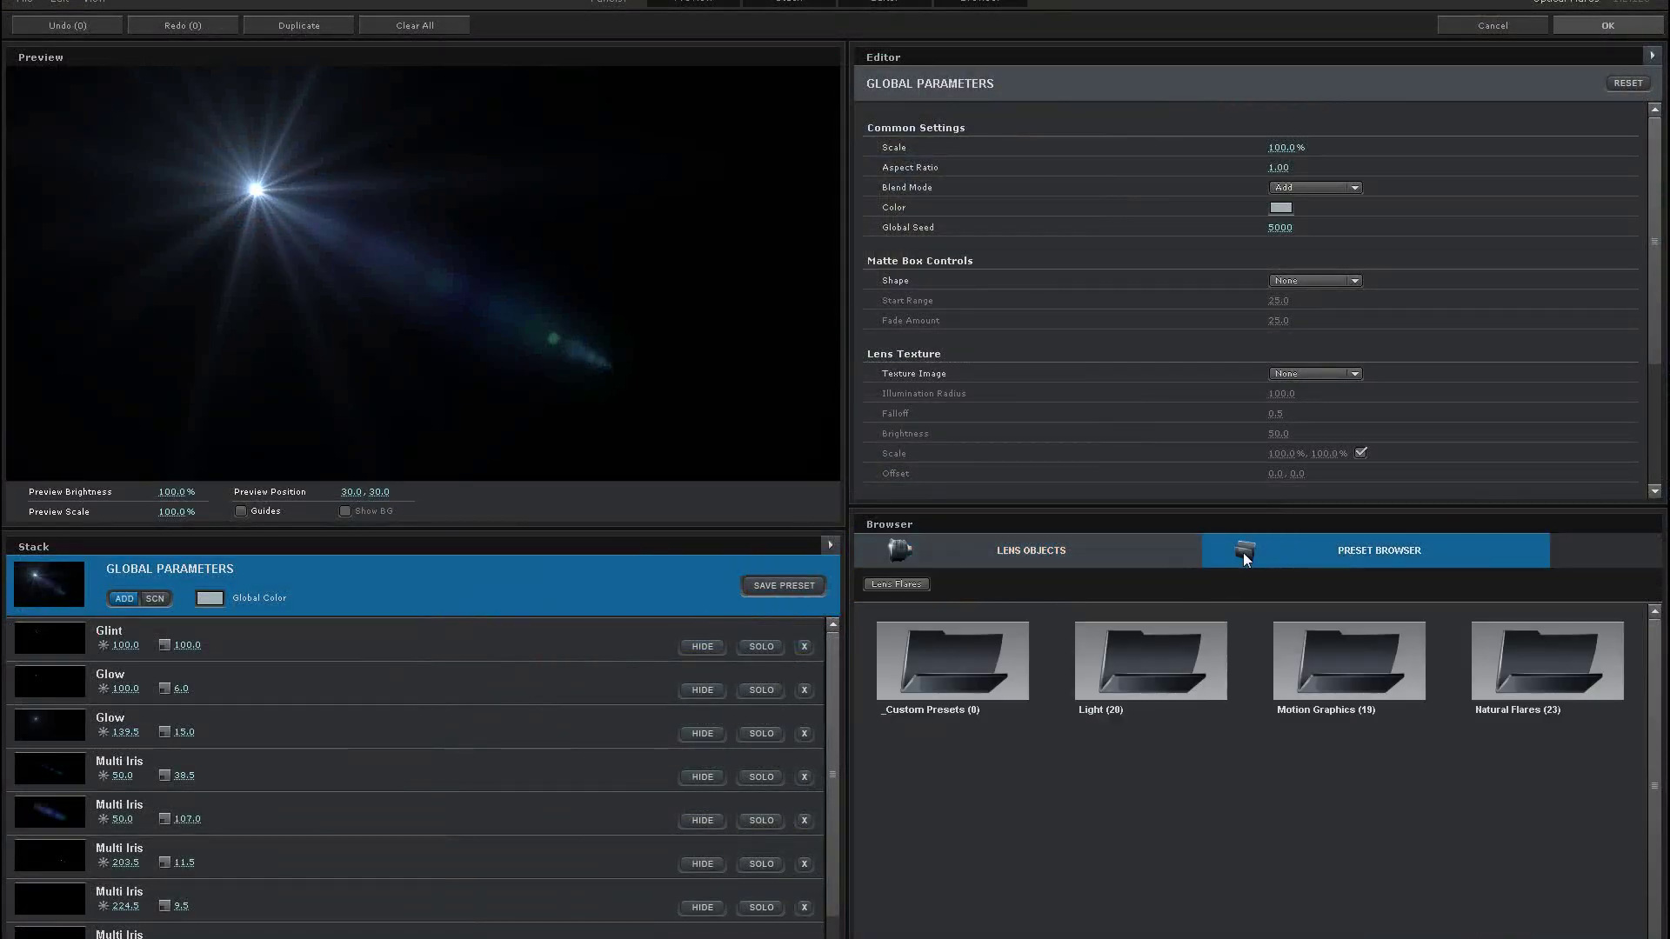
double_click(1184, 660)
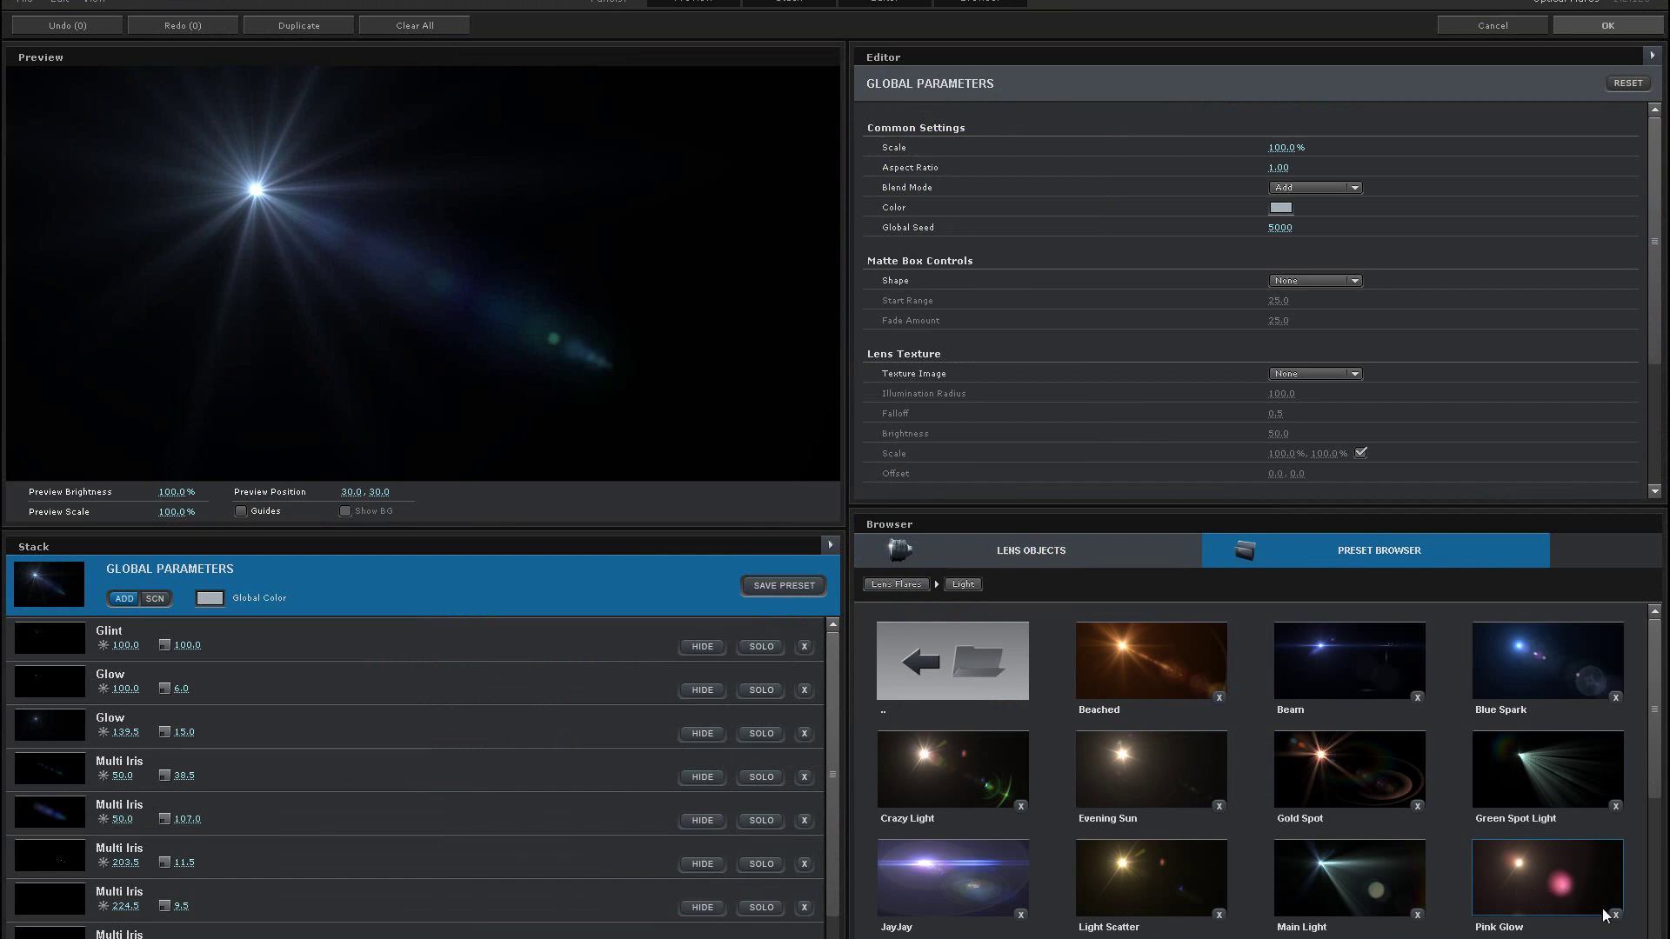
Load the Evening Sun flare preset and accept it back into the composition.
scroll(1155, 783, "down", 1)
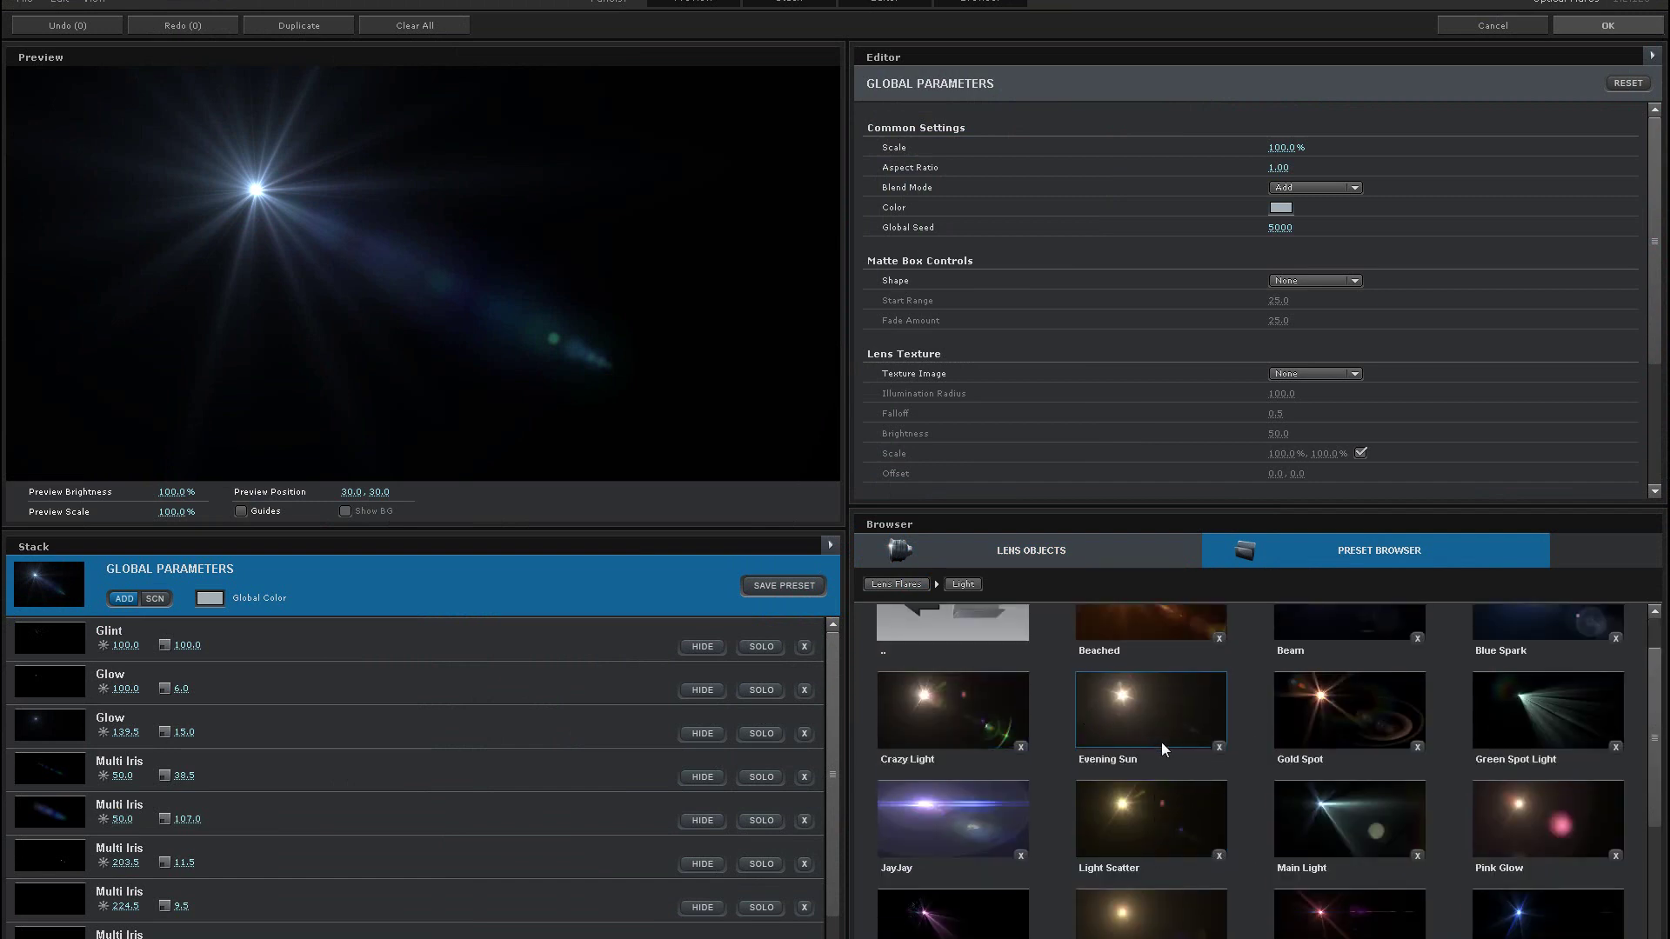
scroll(1078, 745, "down", 1)
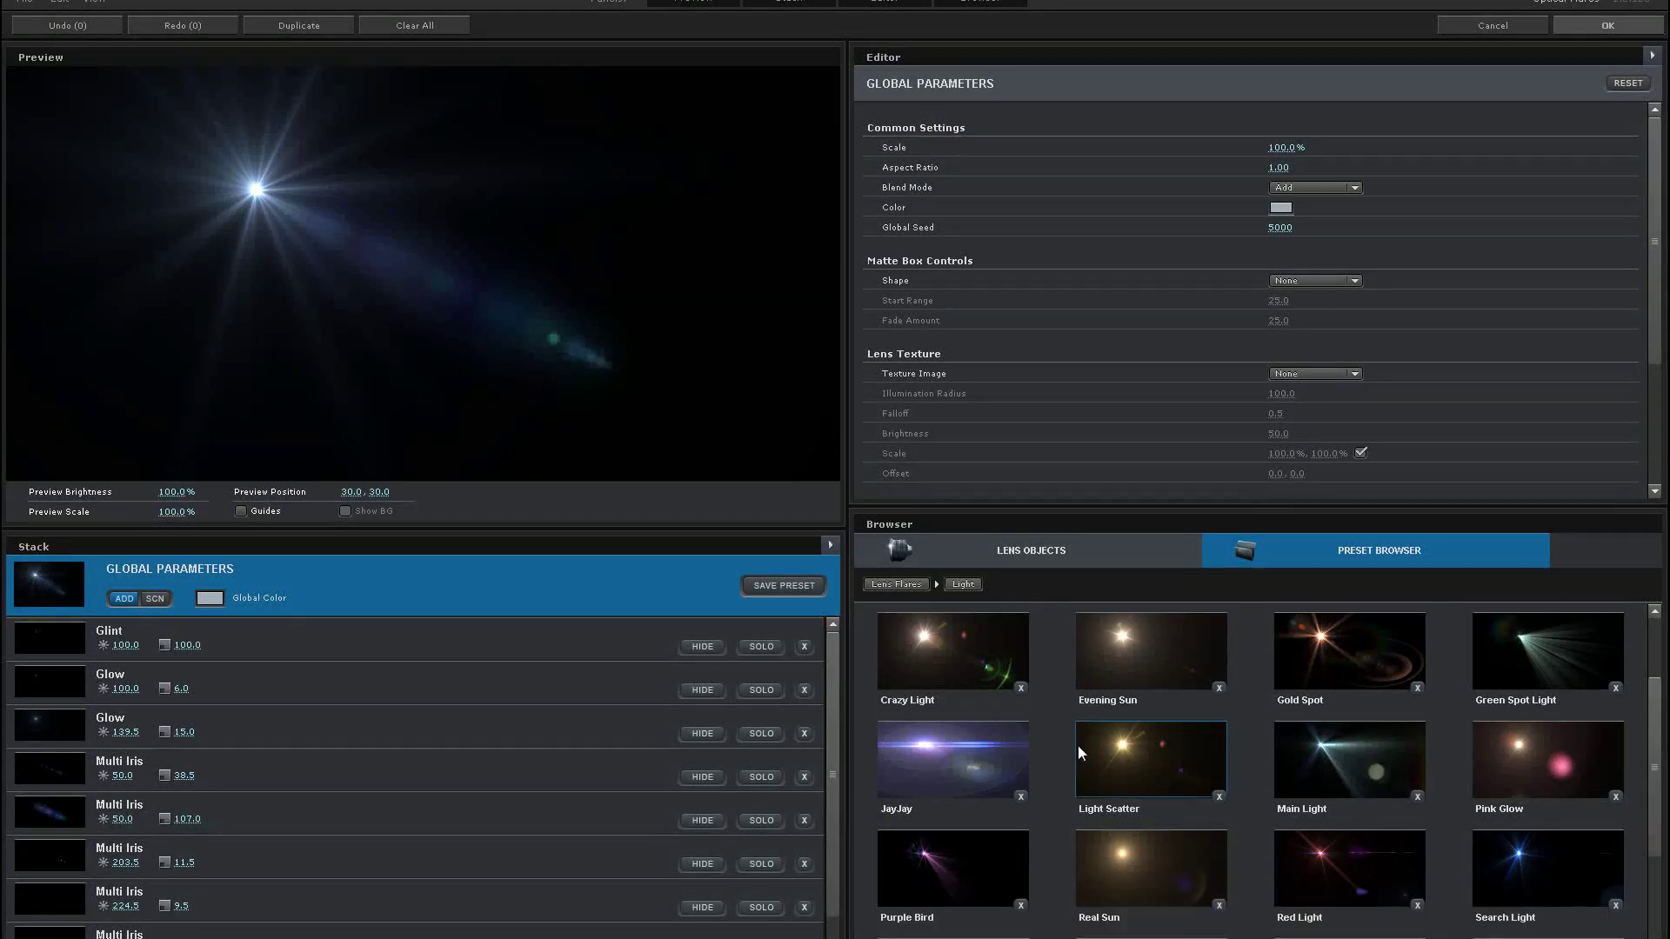
scroll(1223, 729, "down", 2)
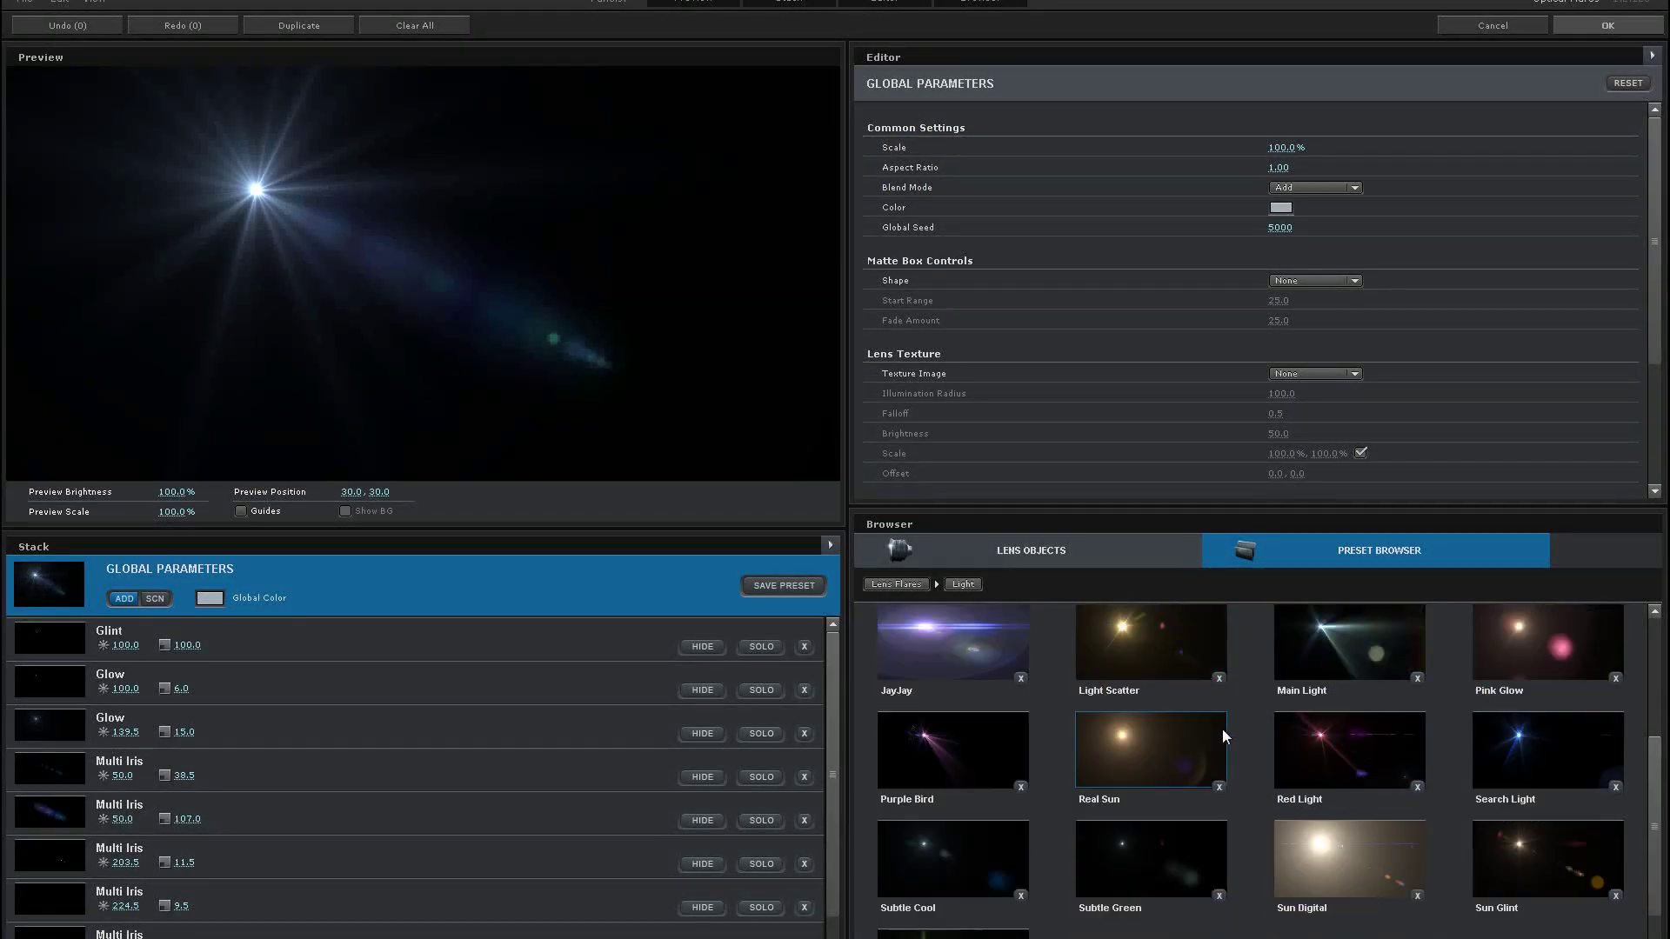
scroll(1324, 850, "up", 1)
scroll(1042, 771, "up", 3)
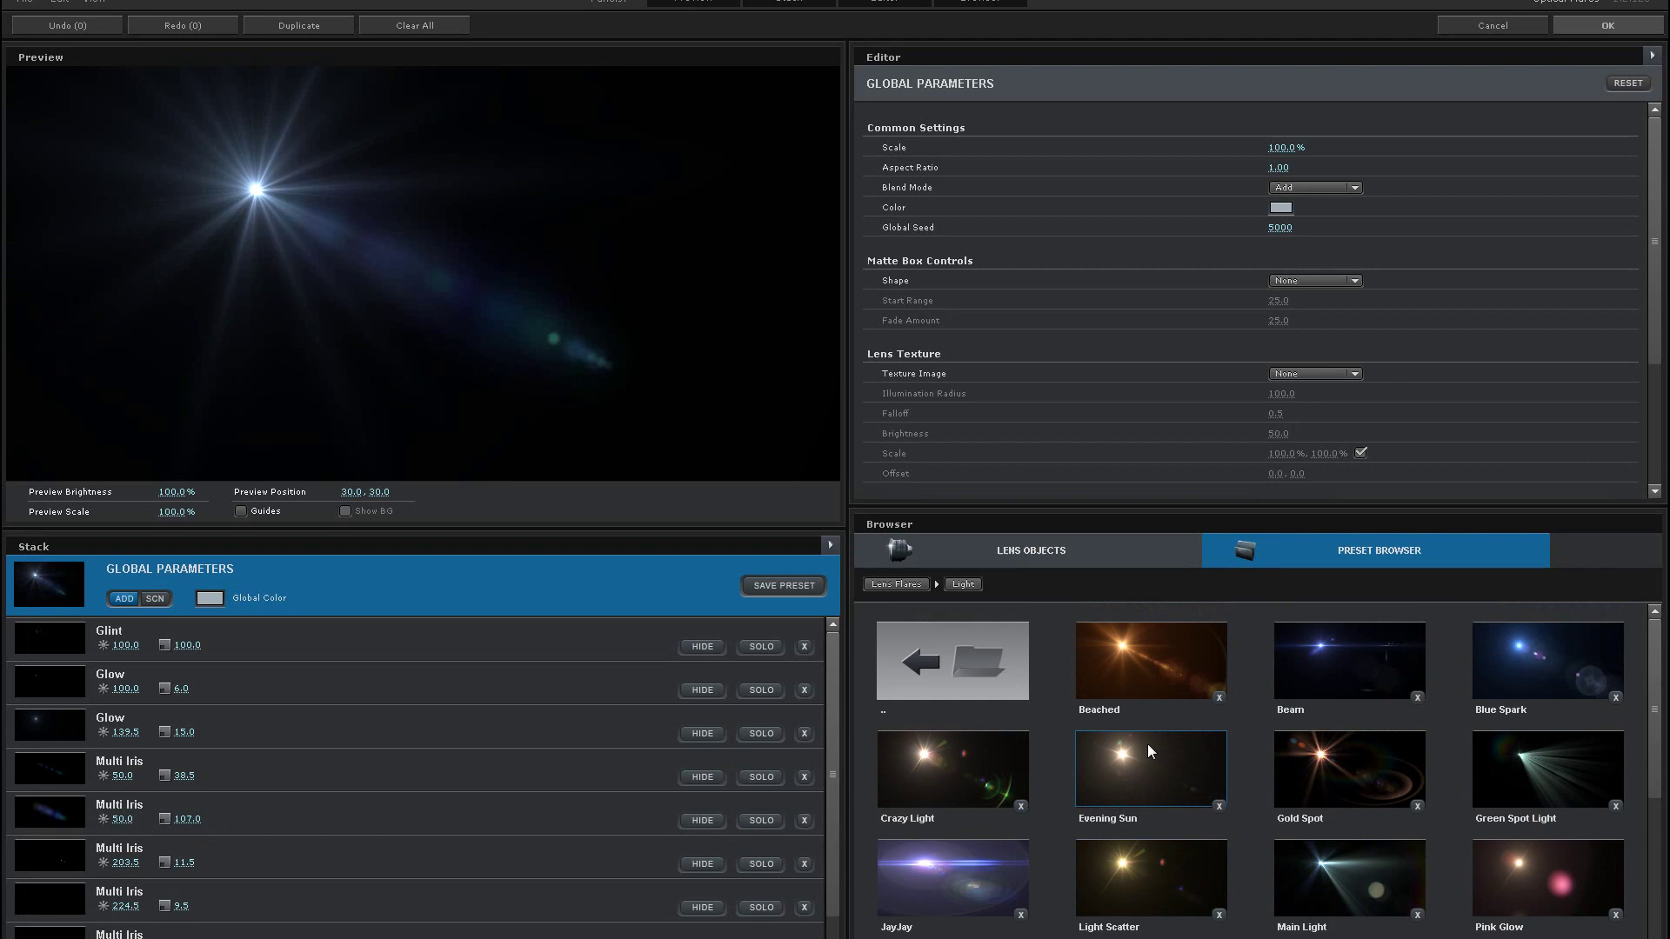
scroll(1458, 762, "down", 3)
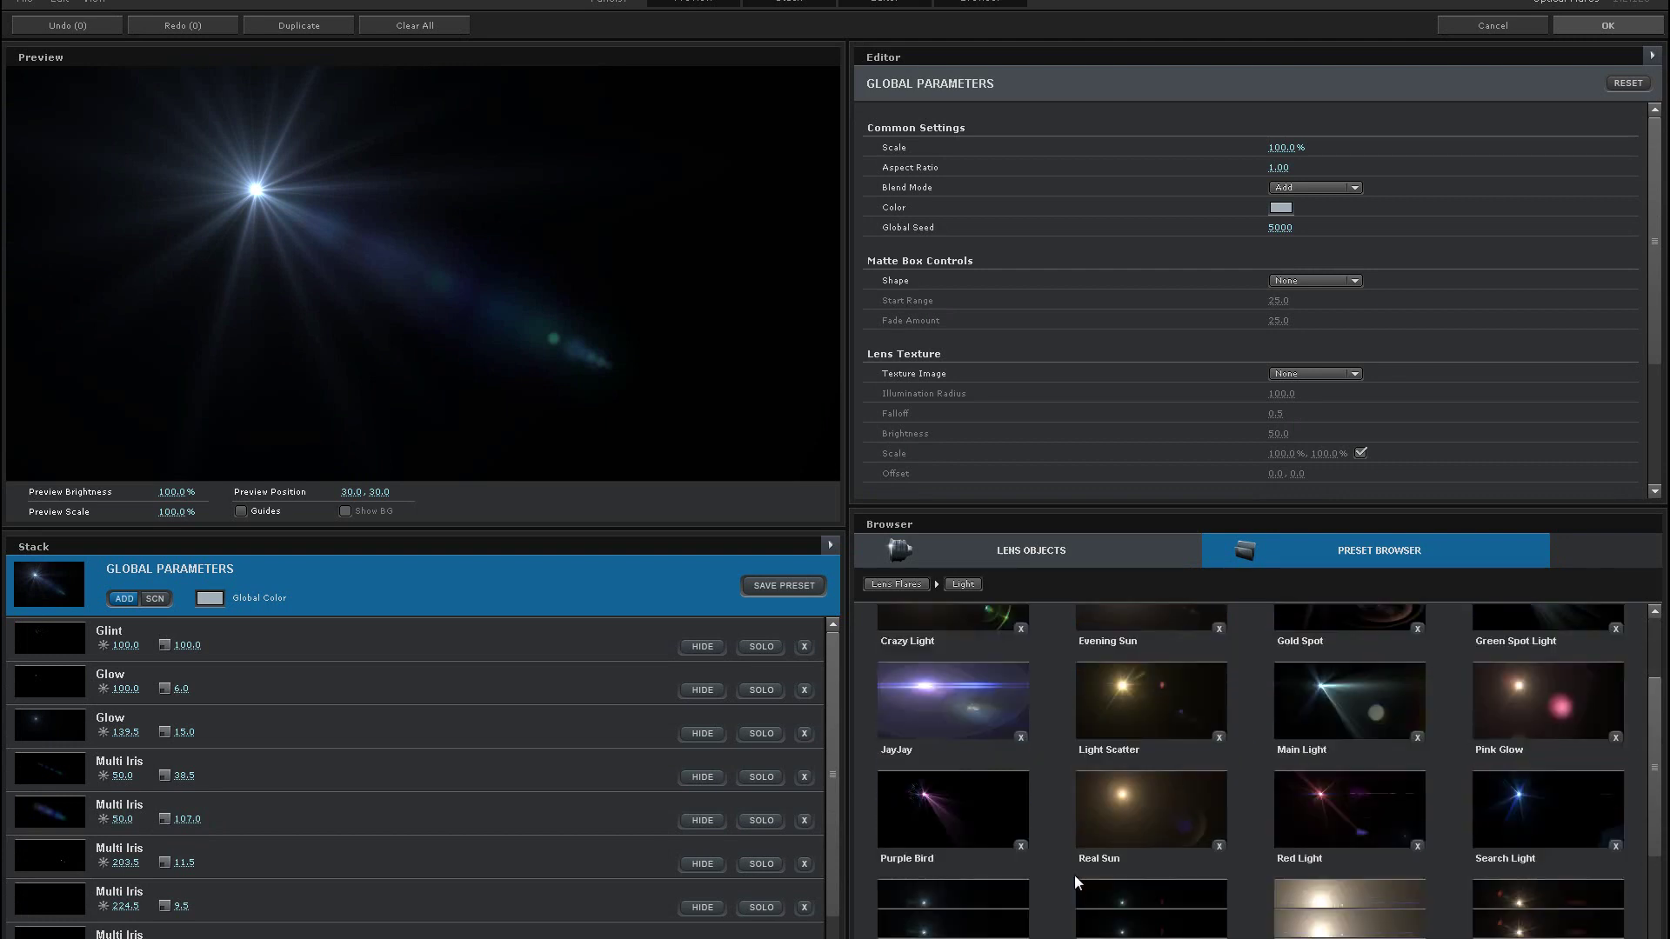
scroll(1179, 812, "down", 2)
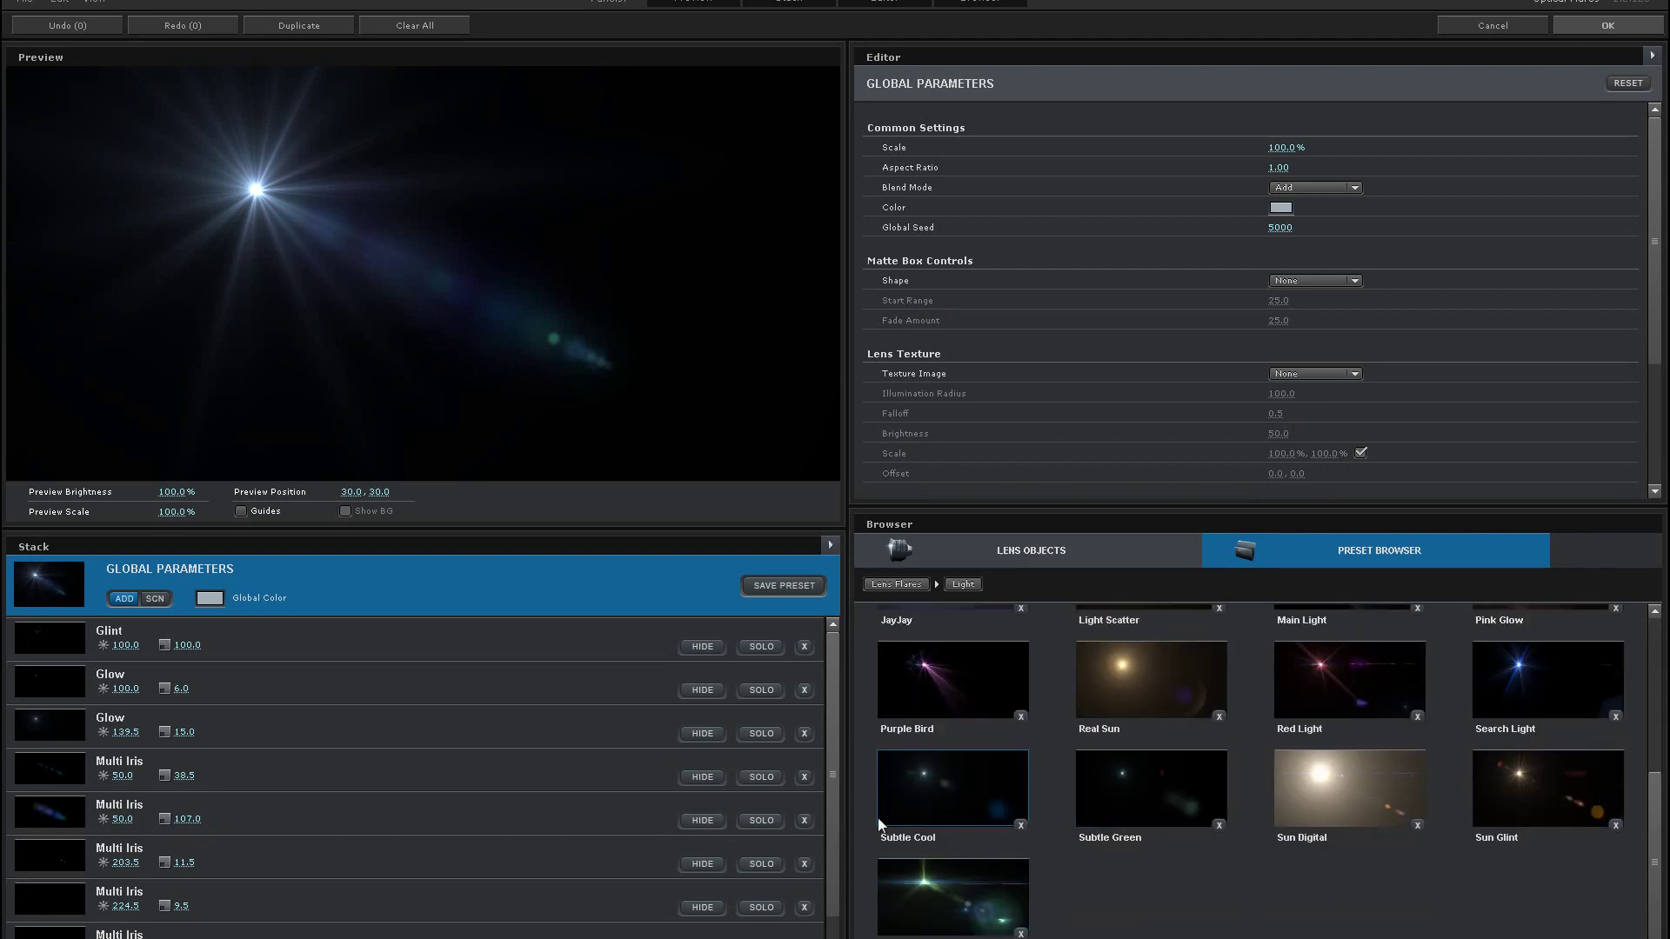
scroll(1070, 900, "up", 5)
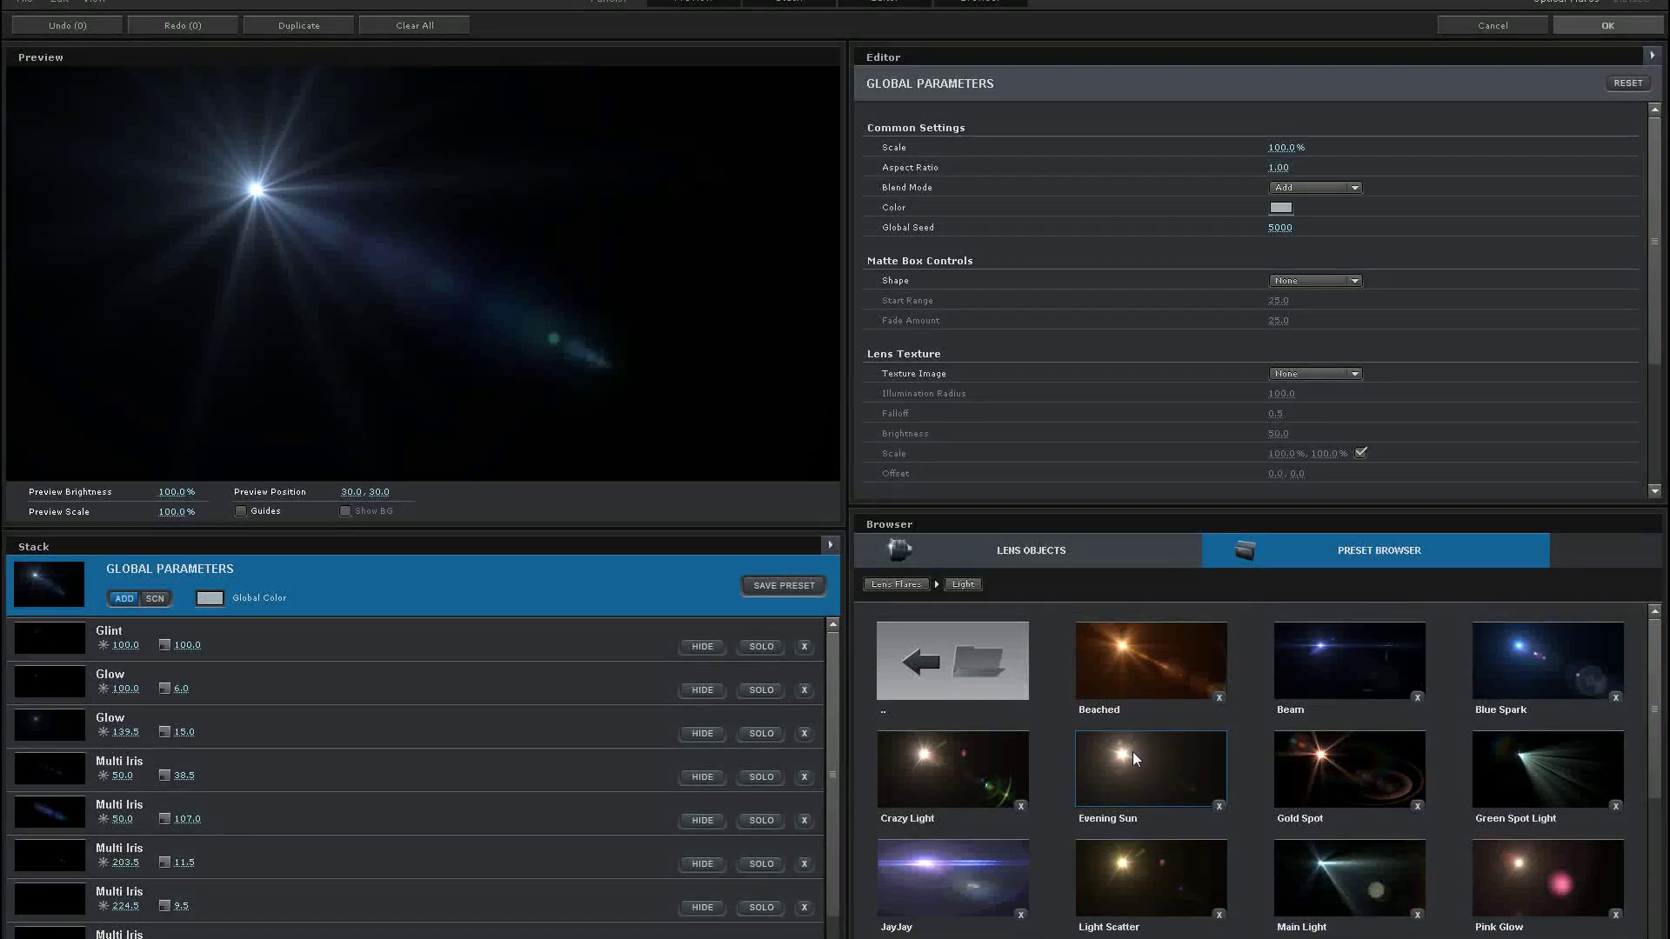
left_click(1162, 769)
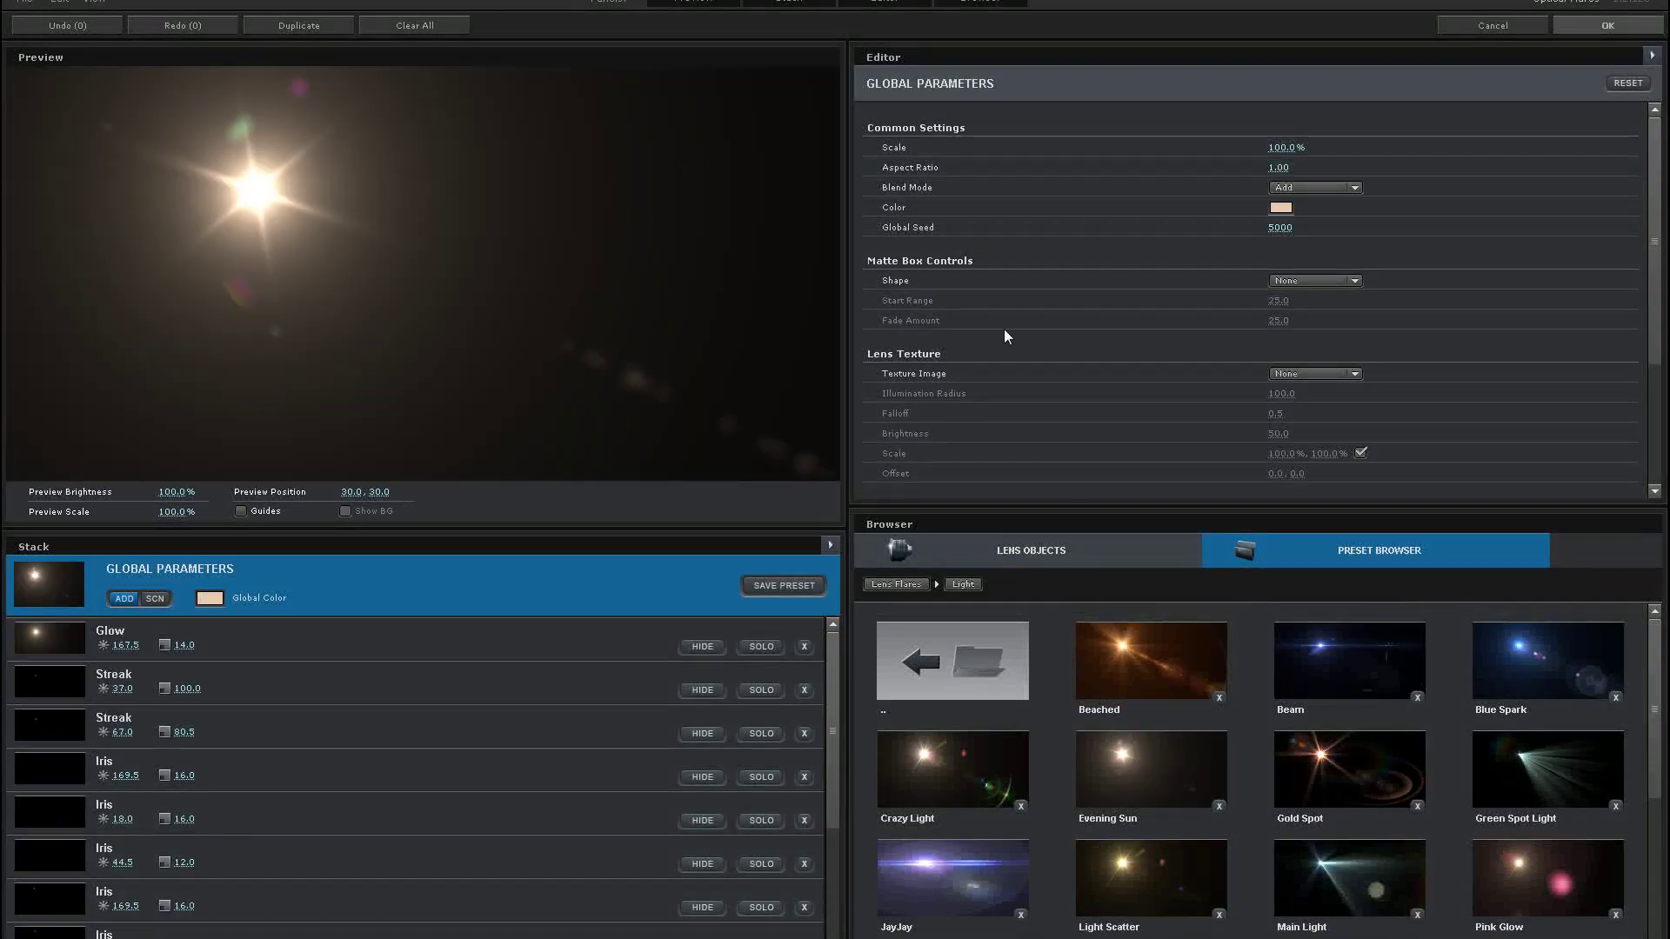
left_click(1607, 25)
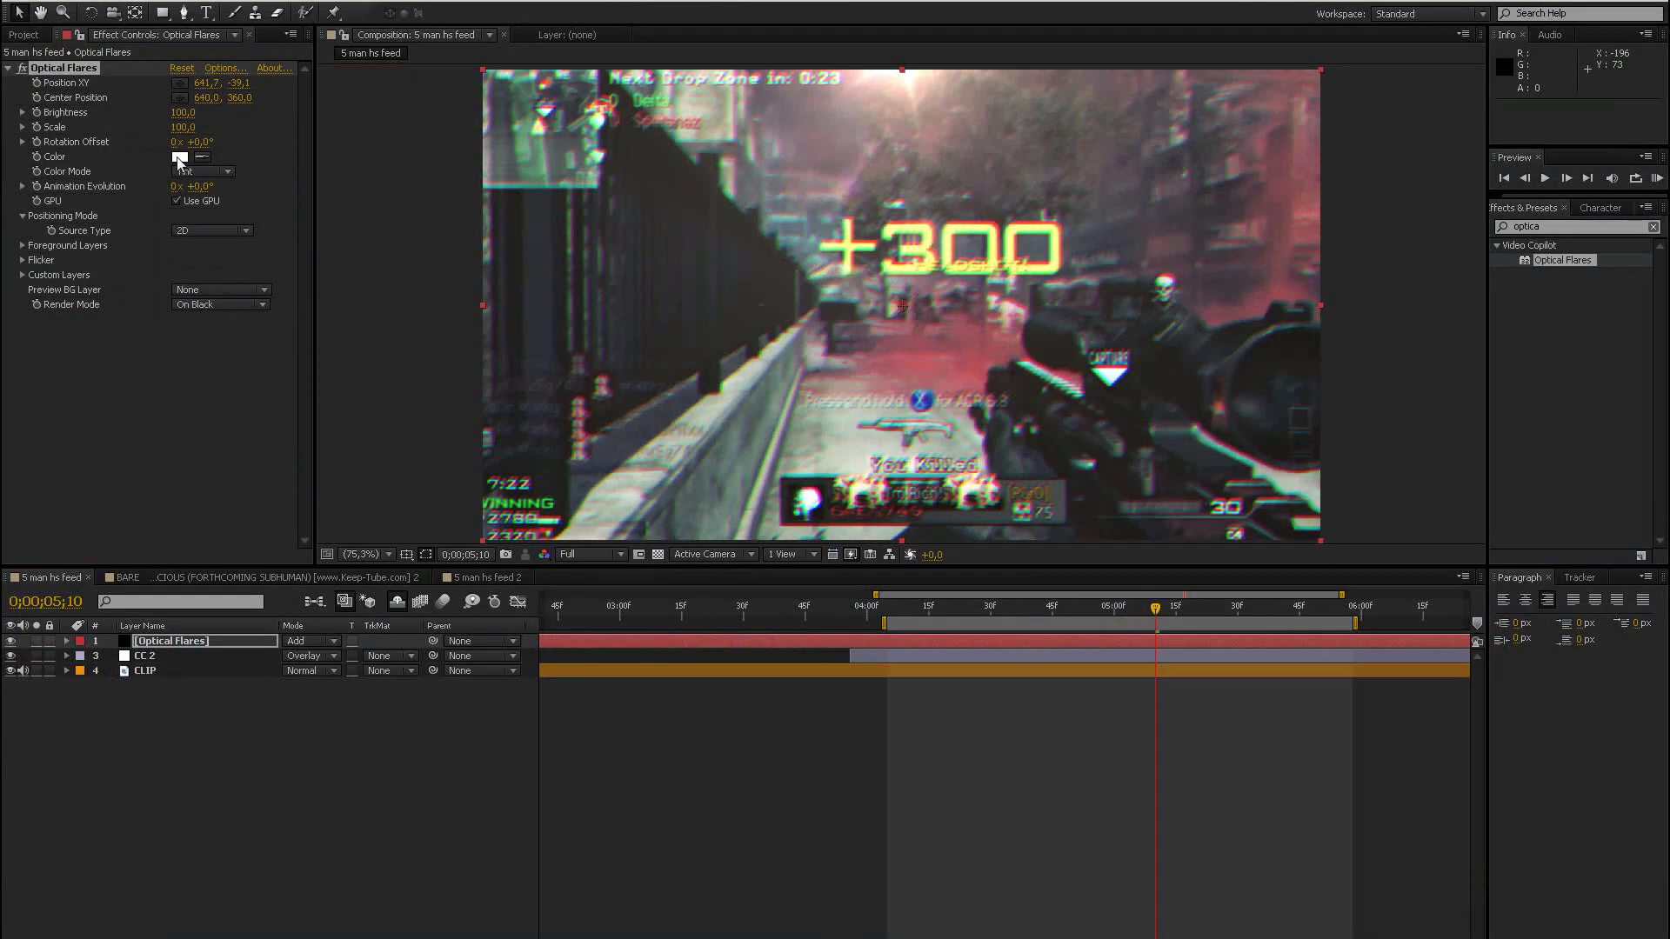
left_click(180, 157)
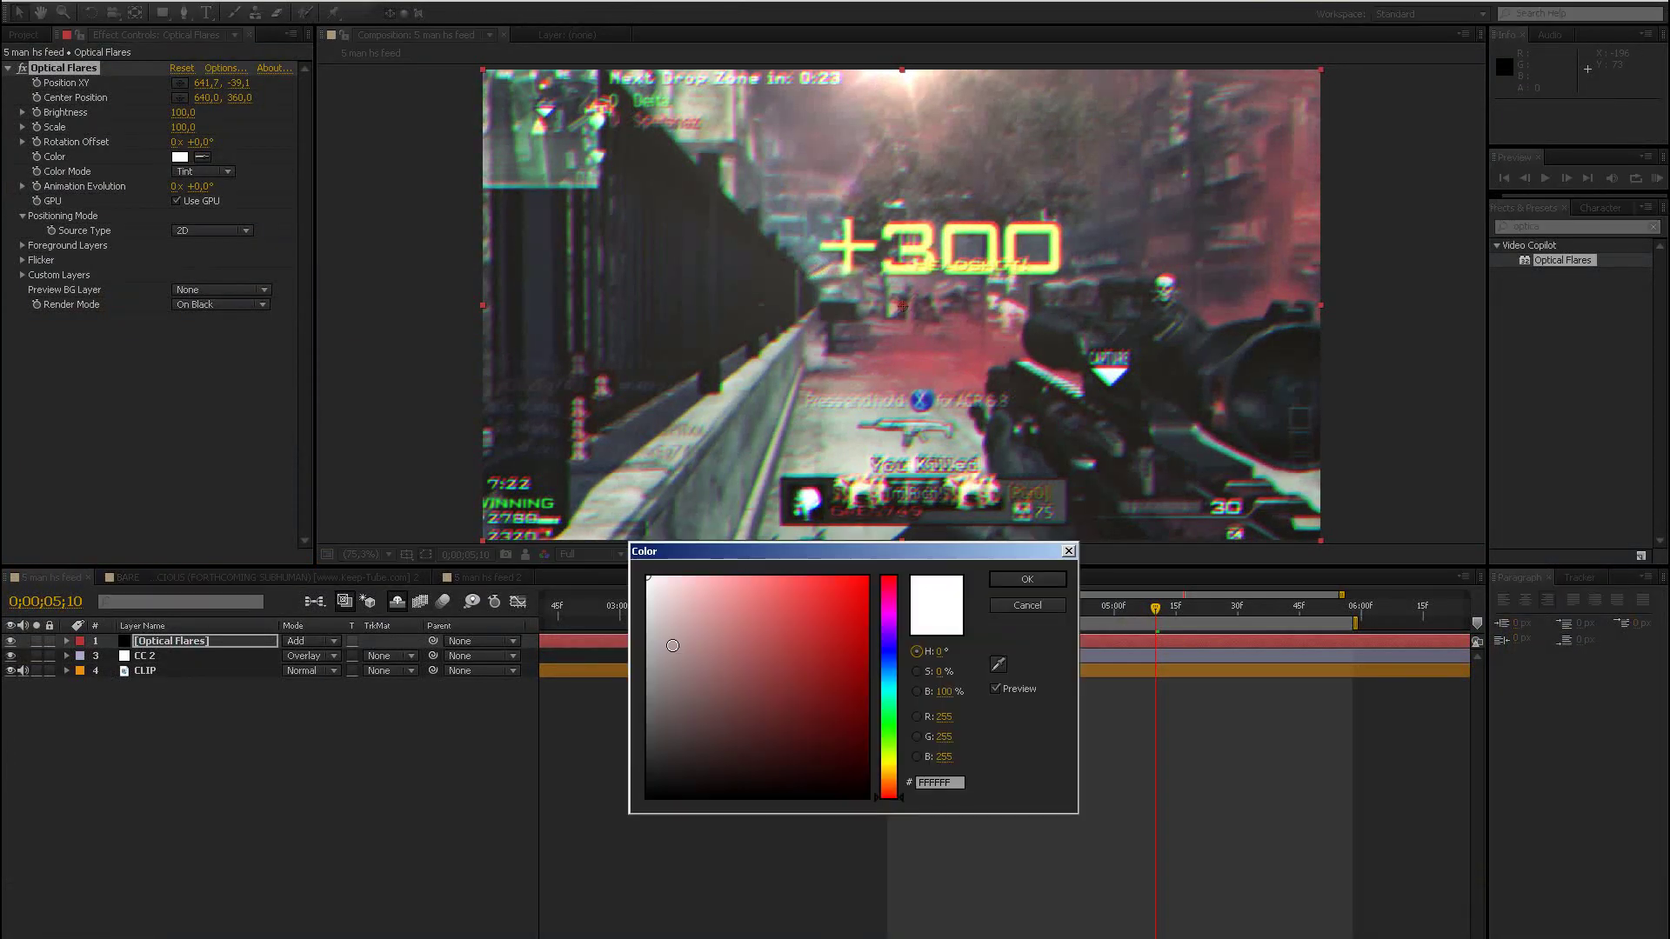
left_click(892, 652)
left_click(738, 642)
left_click(699, 595)
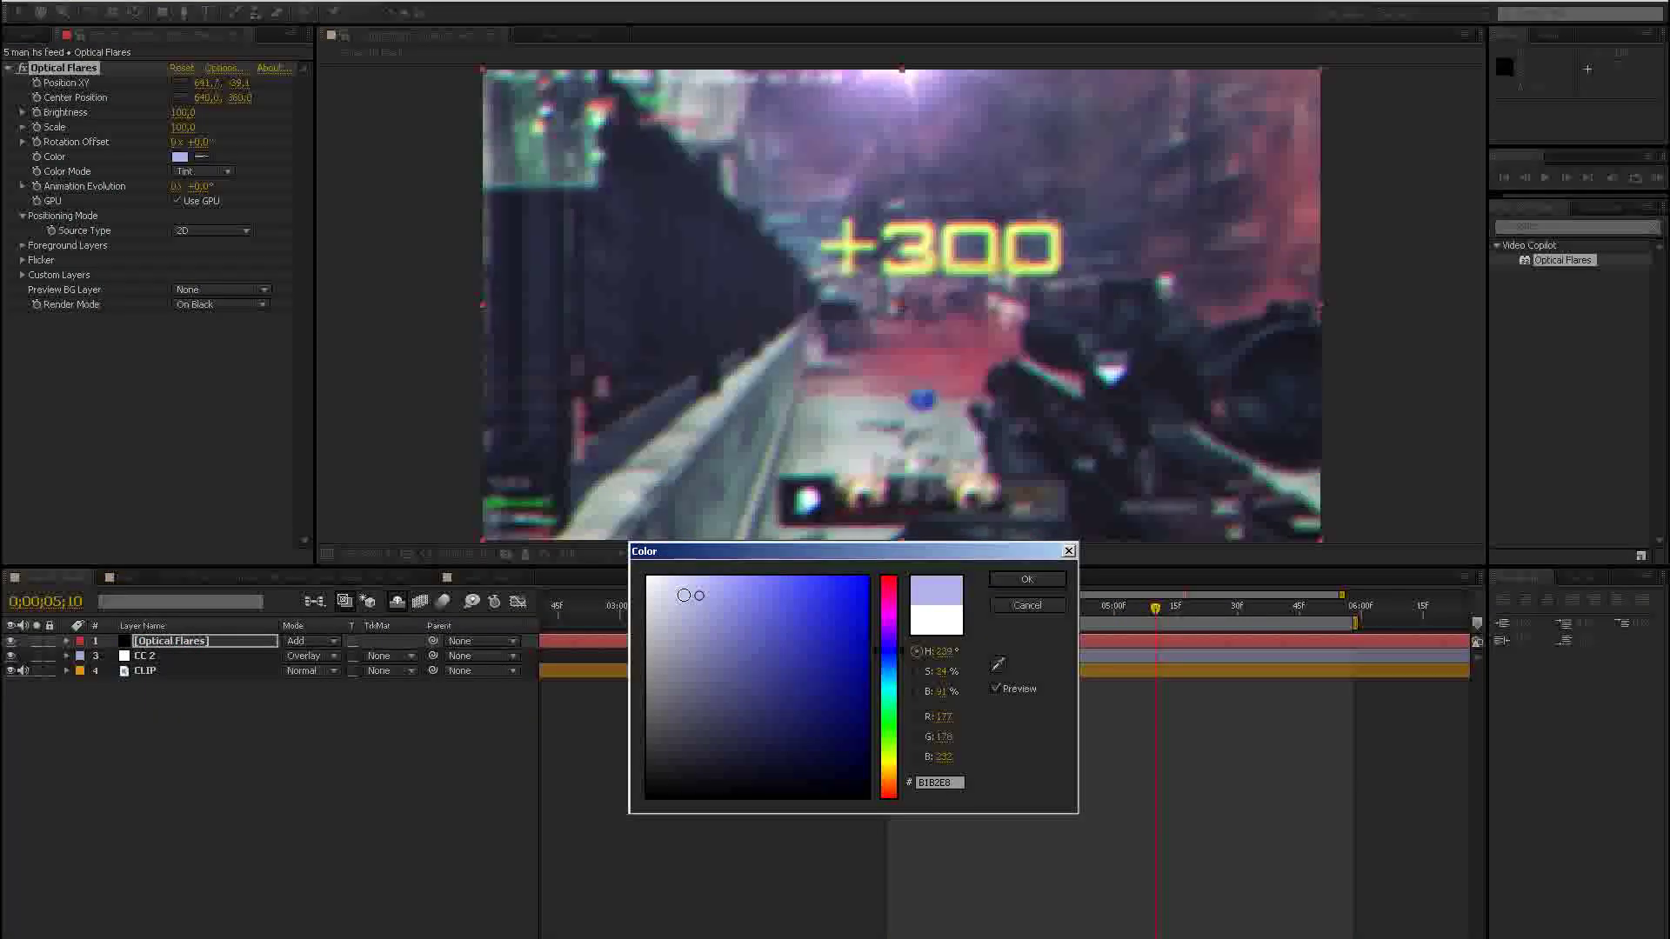
left_click(675, 588)
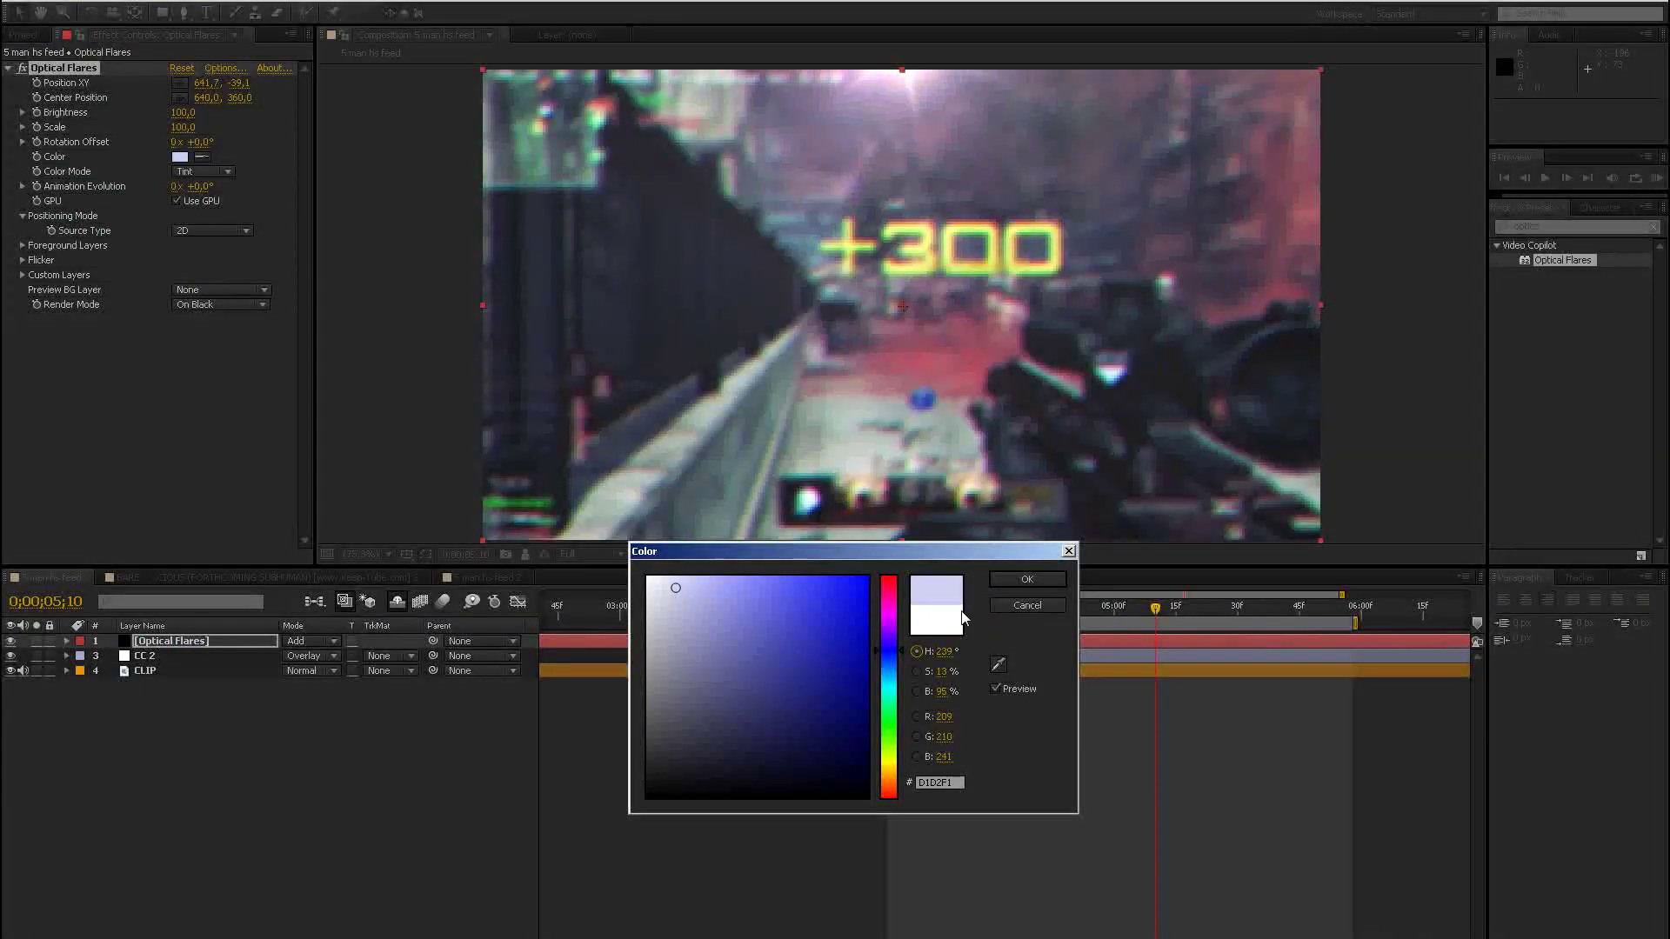
left_click(1027, 605)
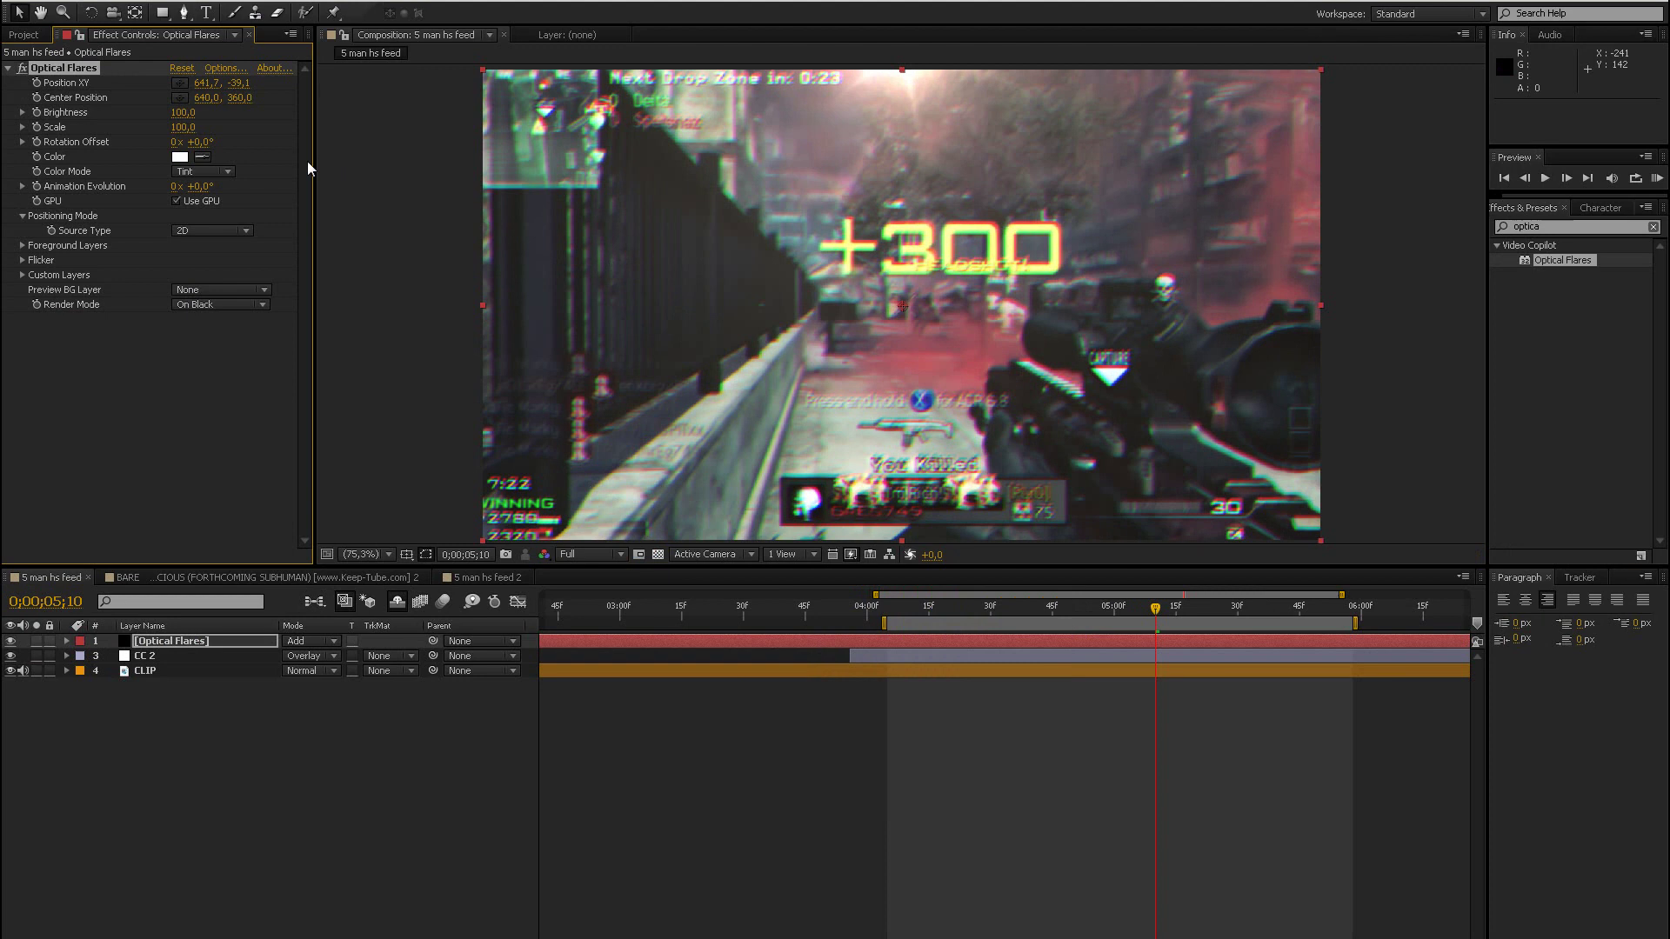
left_click(167, 455)
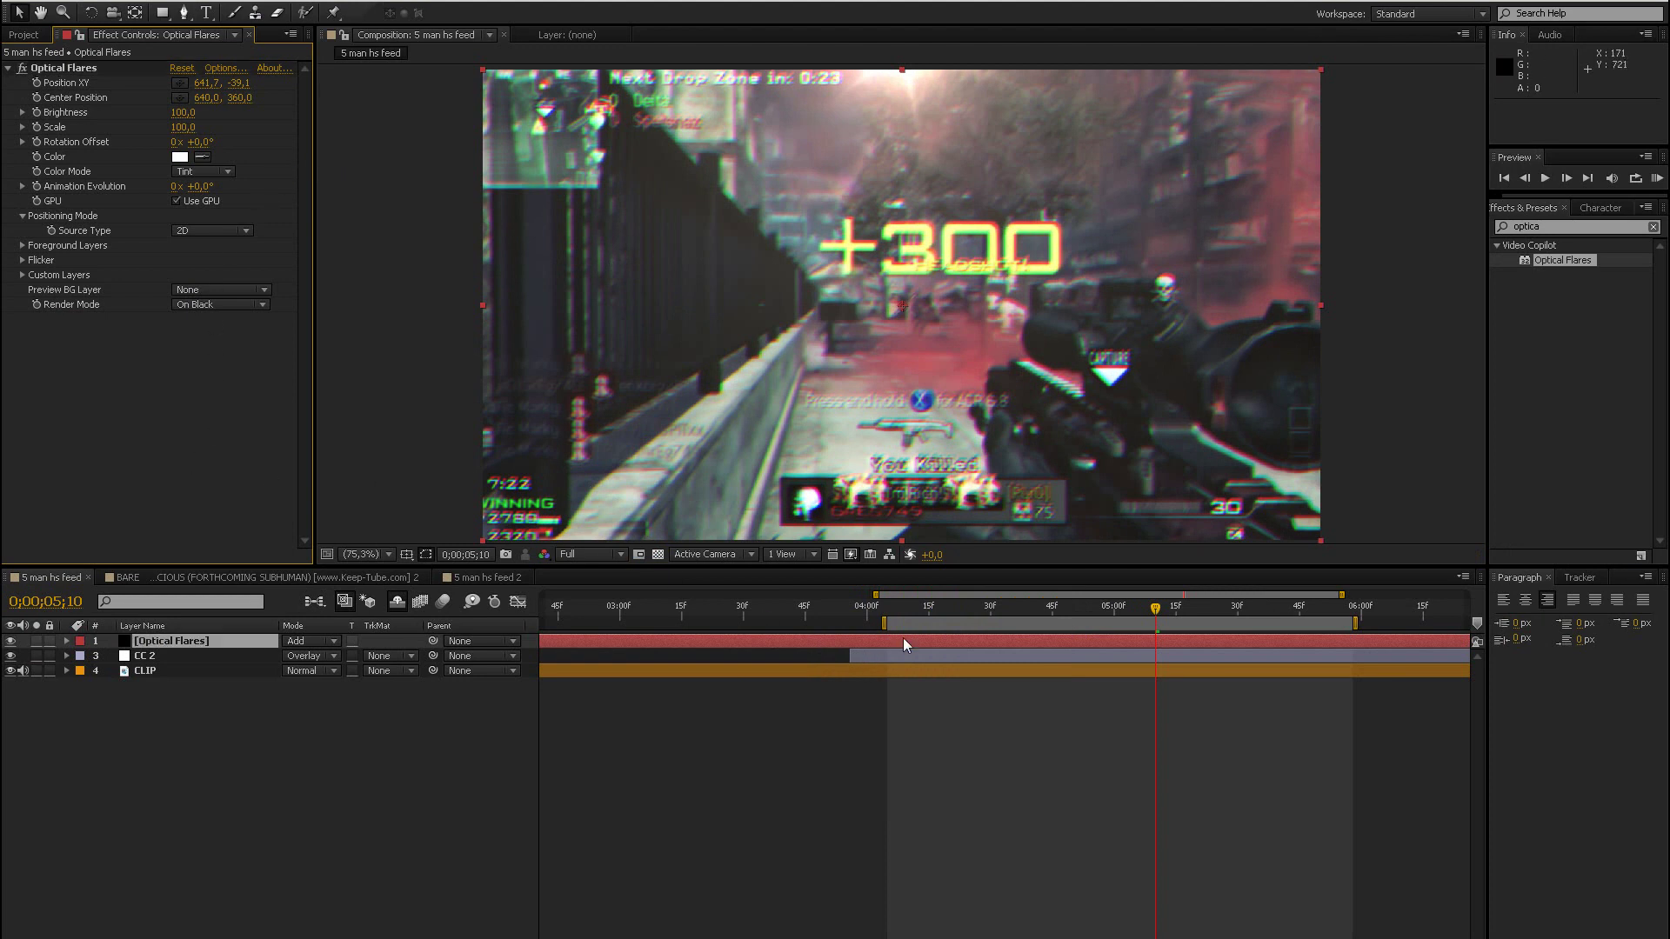
Keyframe the flare layer's Opacity from 0% to 100% across a single frame.
key("KP_0")
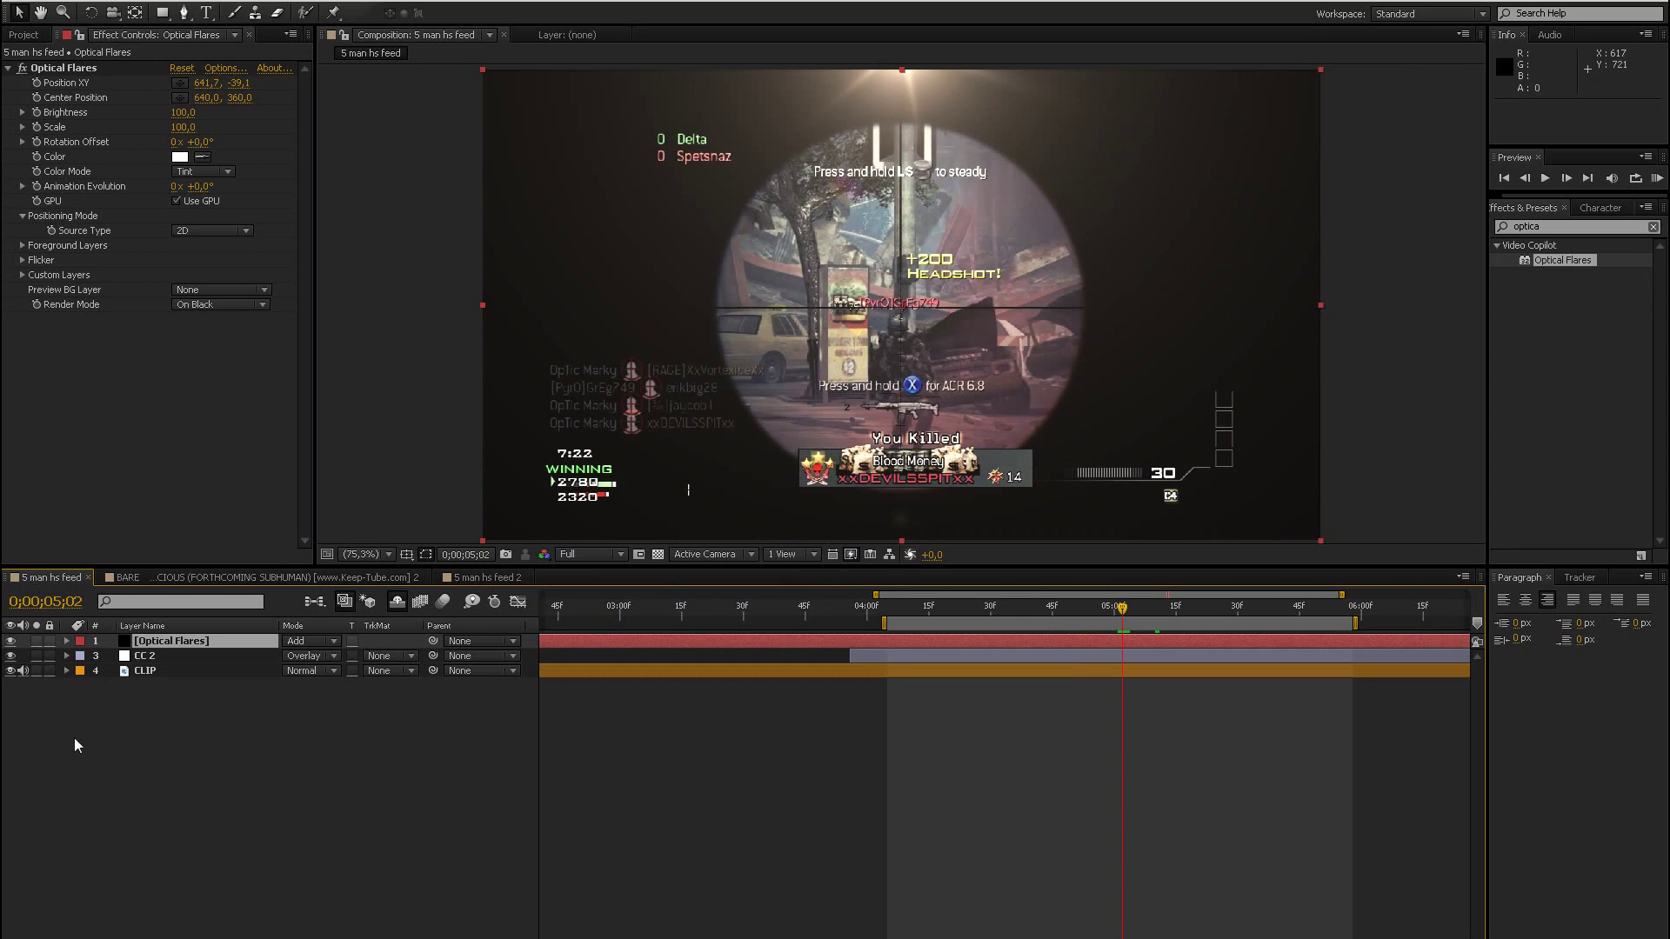
key("t")
left_click(111, 656)
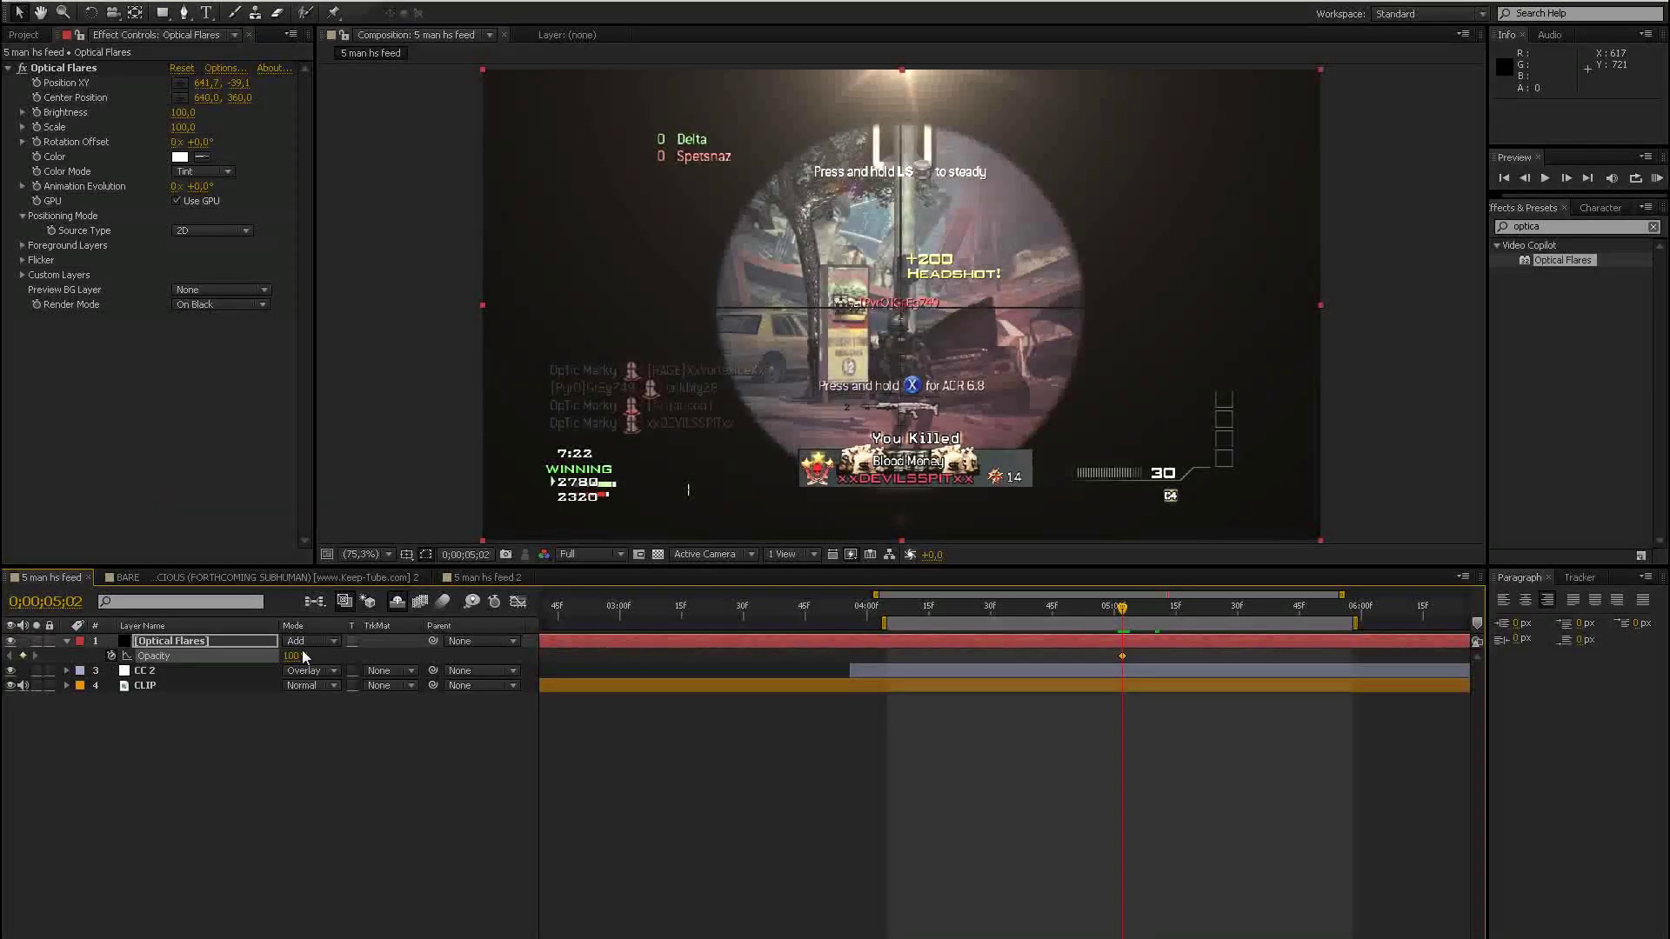
left_click_drag(301, 654, 293, 654)
left_click_drag(126, 657, 6, 661)
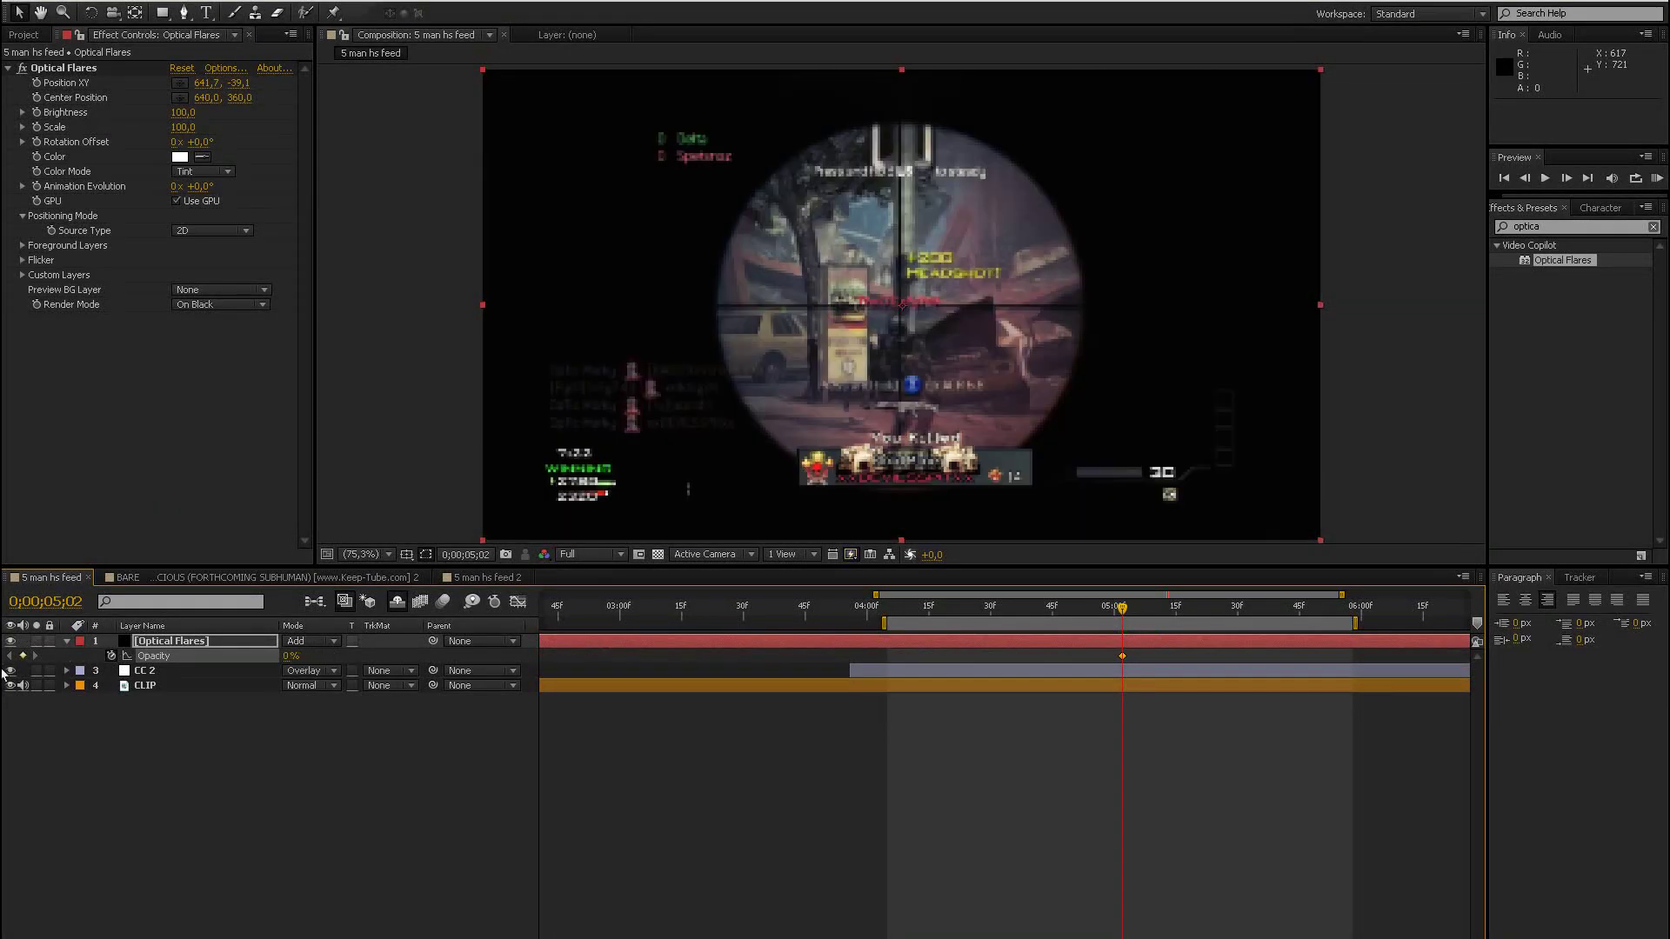
key("Page_Down")
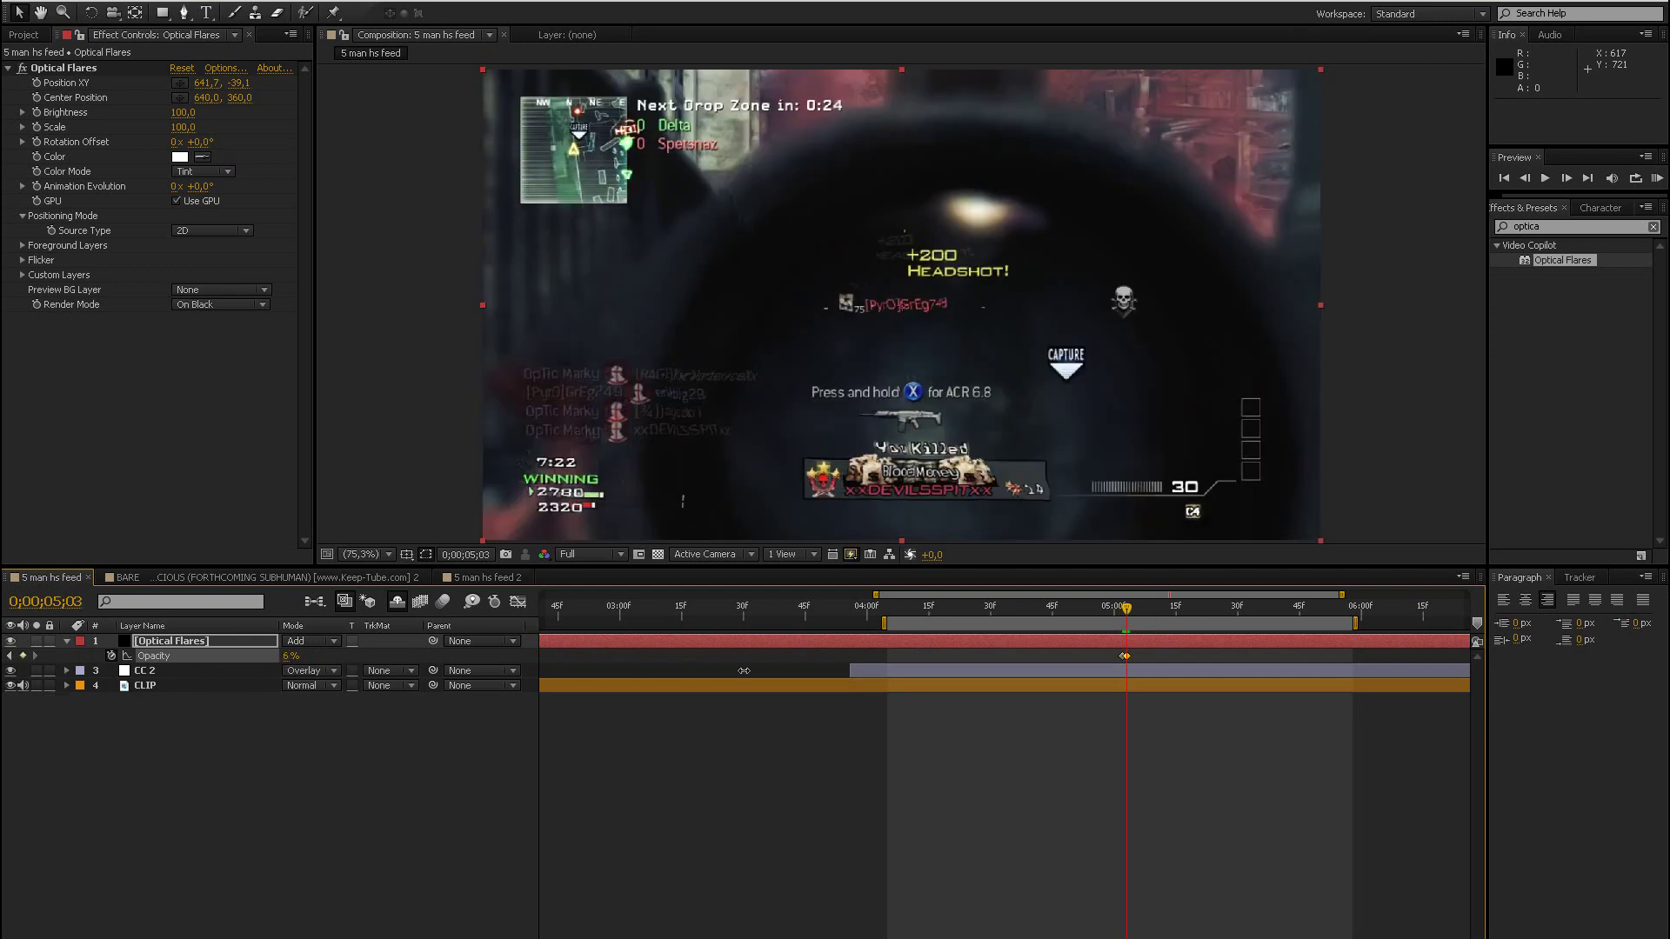
left_click_drag(744, 671, 825, 670)
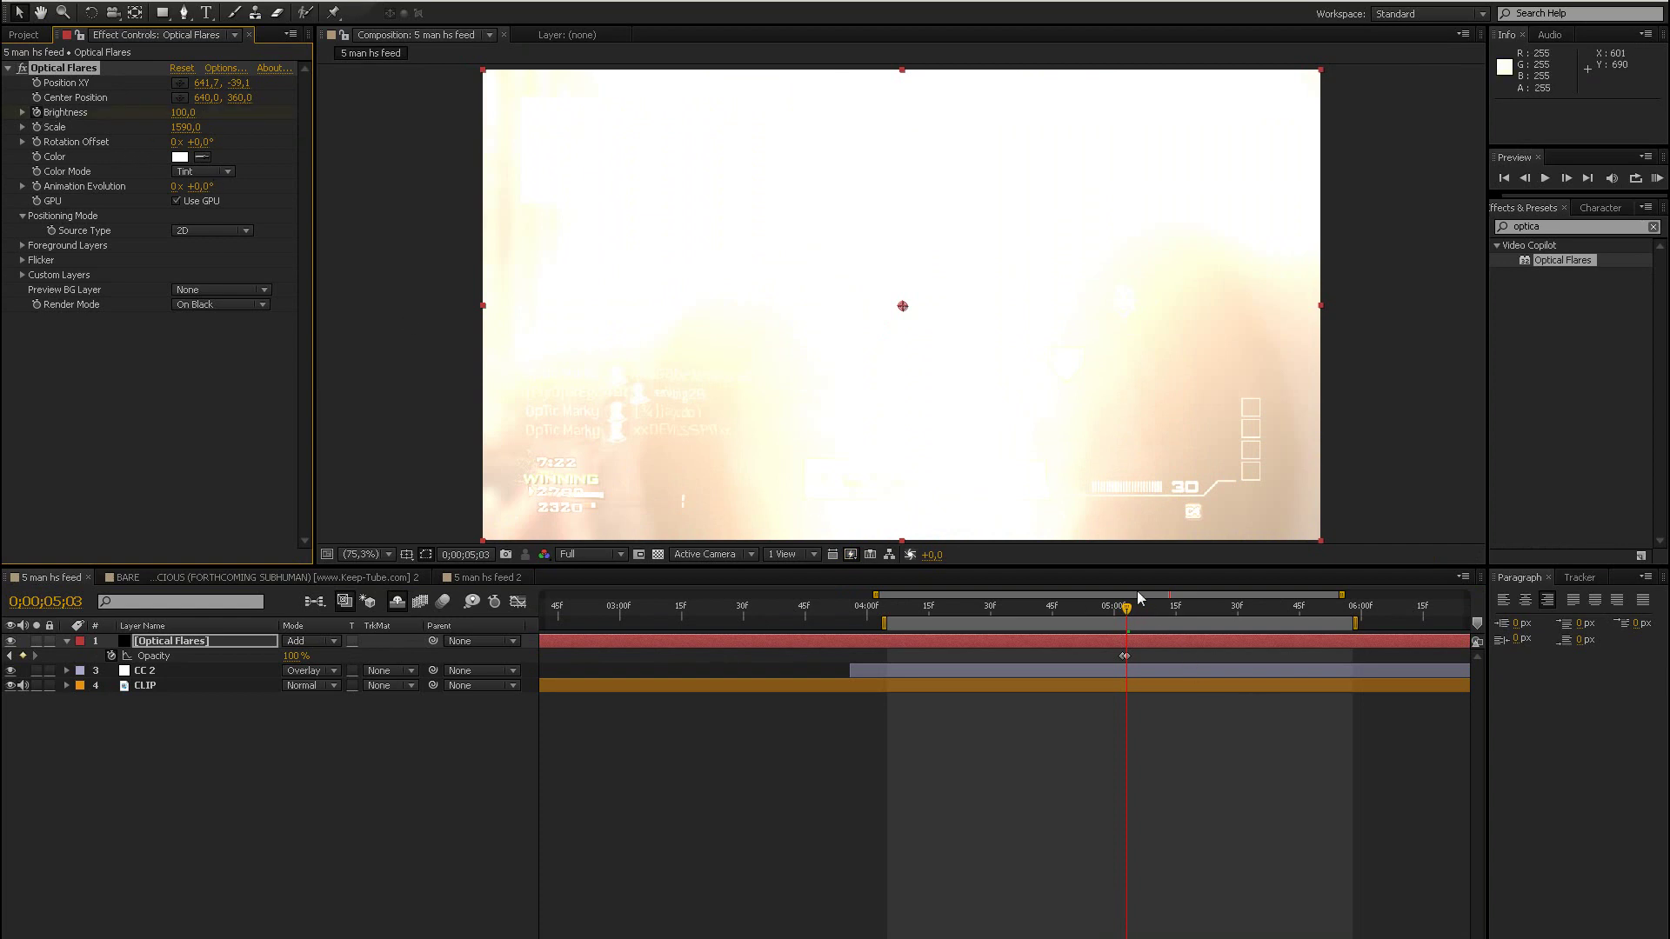
At about 0;00;05;20, set the flare Brightness to 0, then 50, then 40.
left_click_drag(1140, 610, 1205, 609)
left_click(181, 112)
type("0")
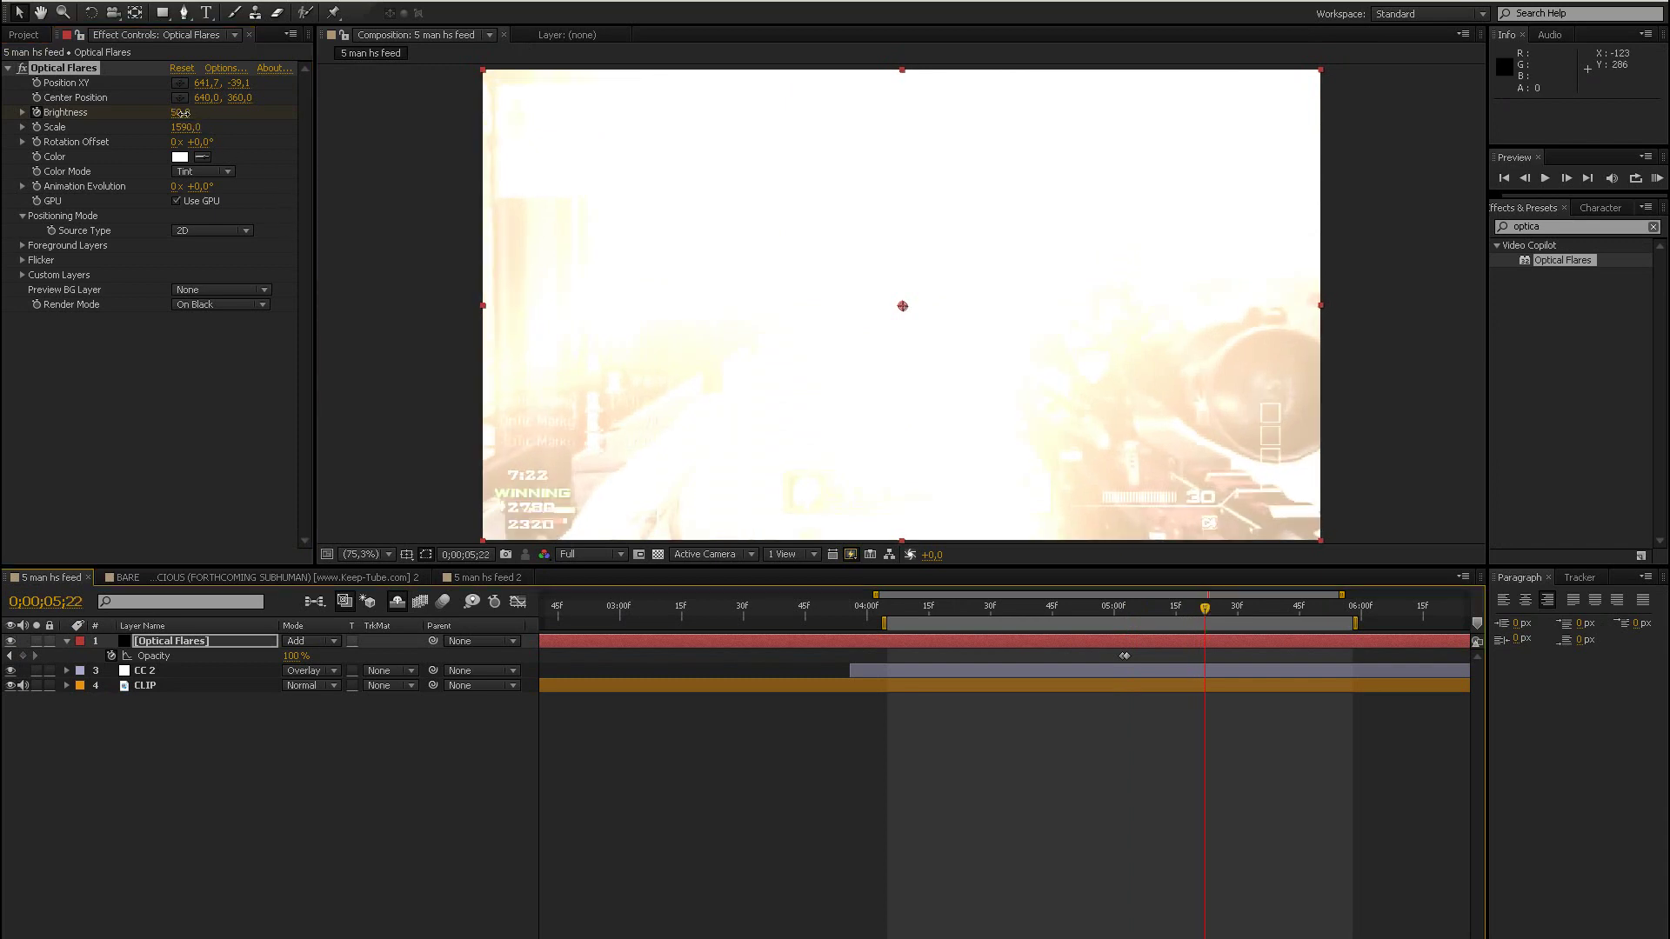
key("Return")
left_click(179, 112)
type("50")
key("Return")
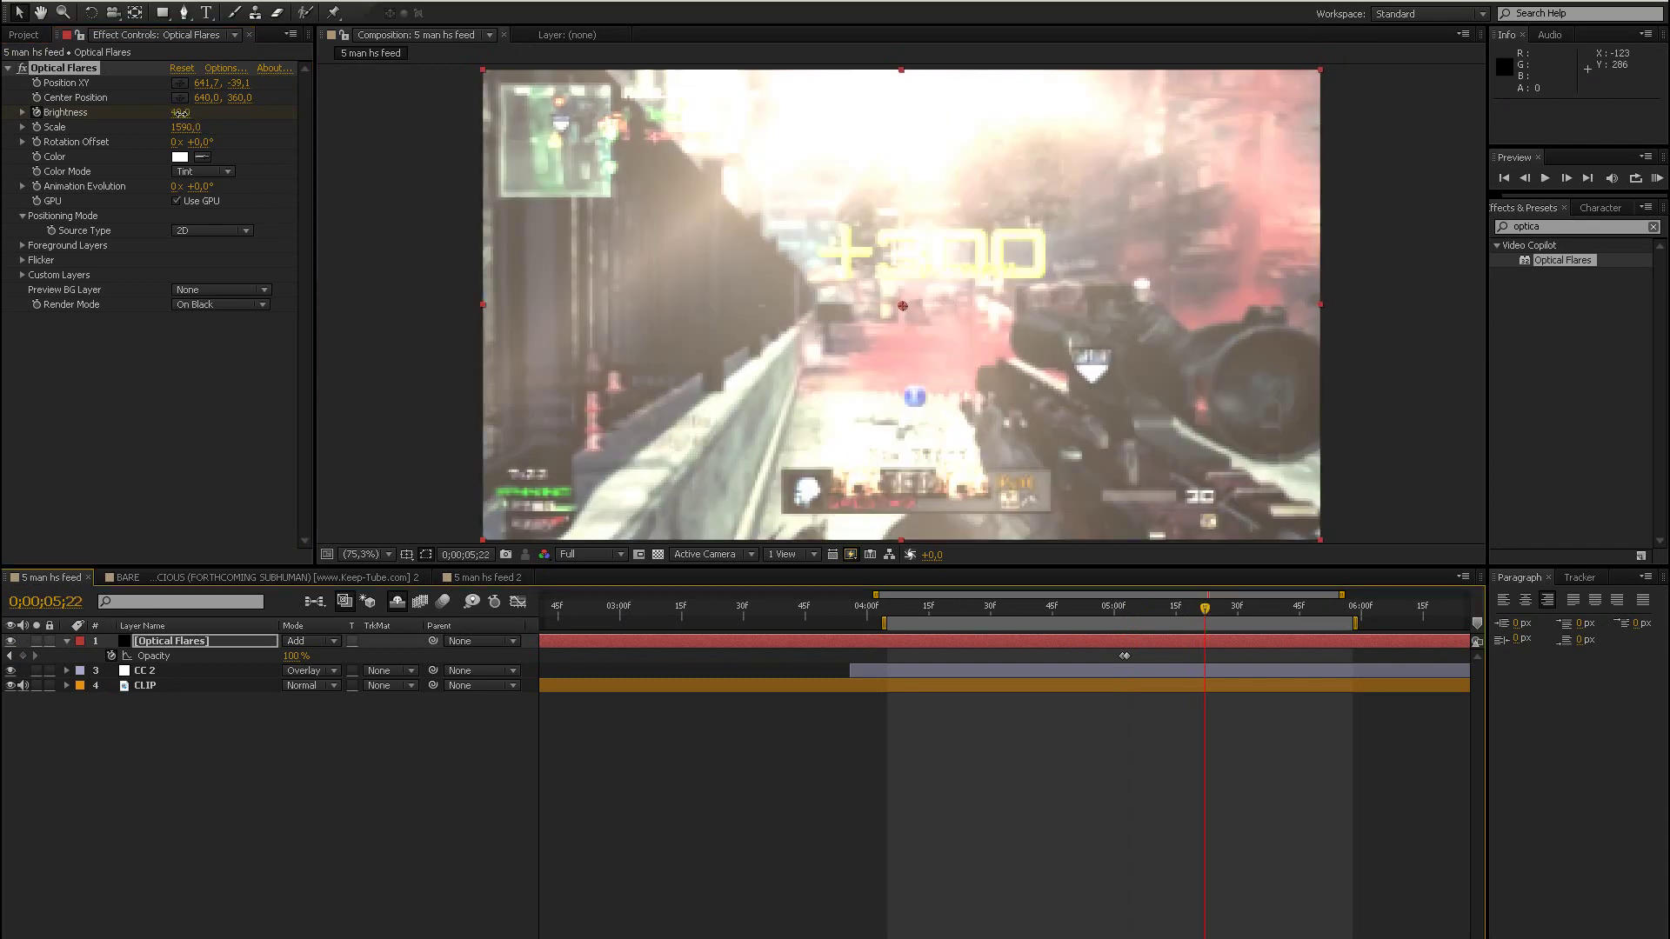
left_click(180, 113)
type("40")
key("Return")
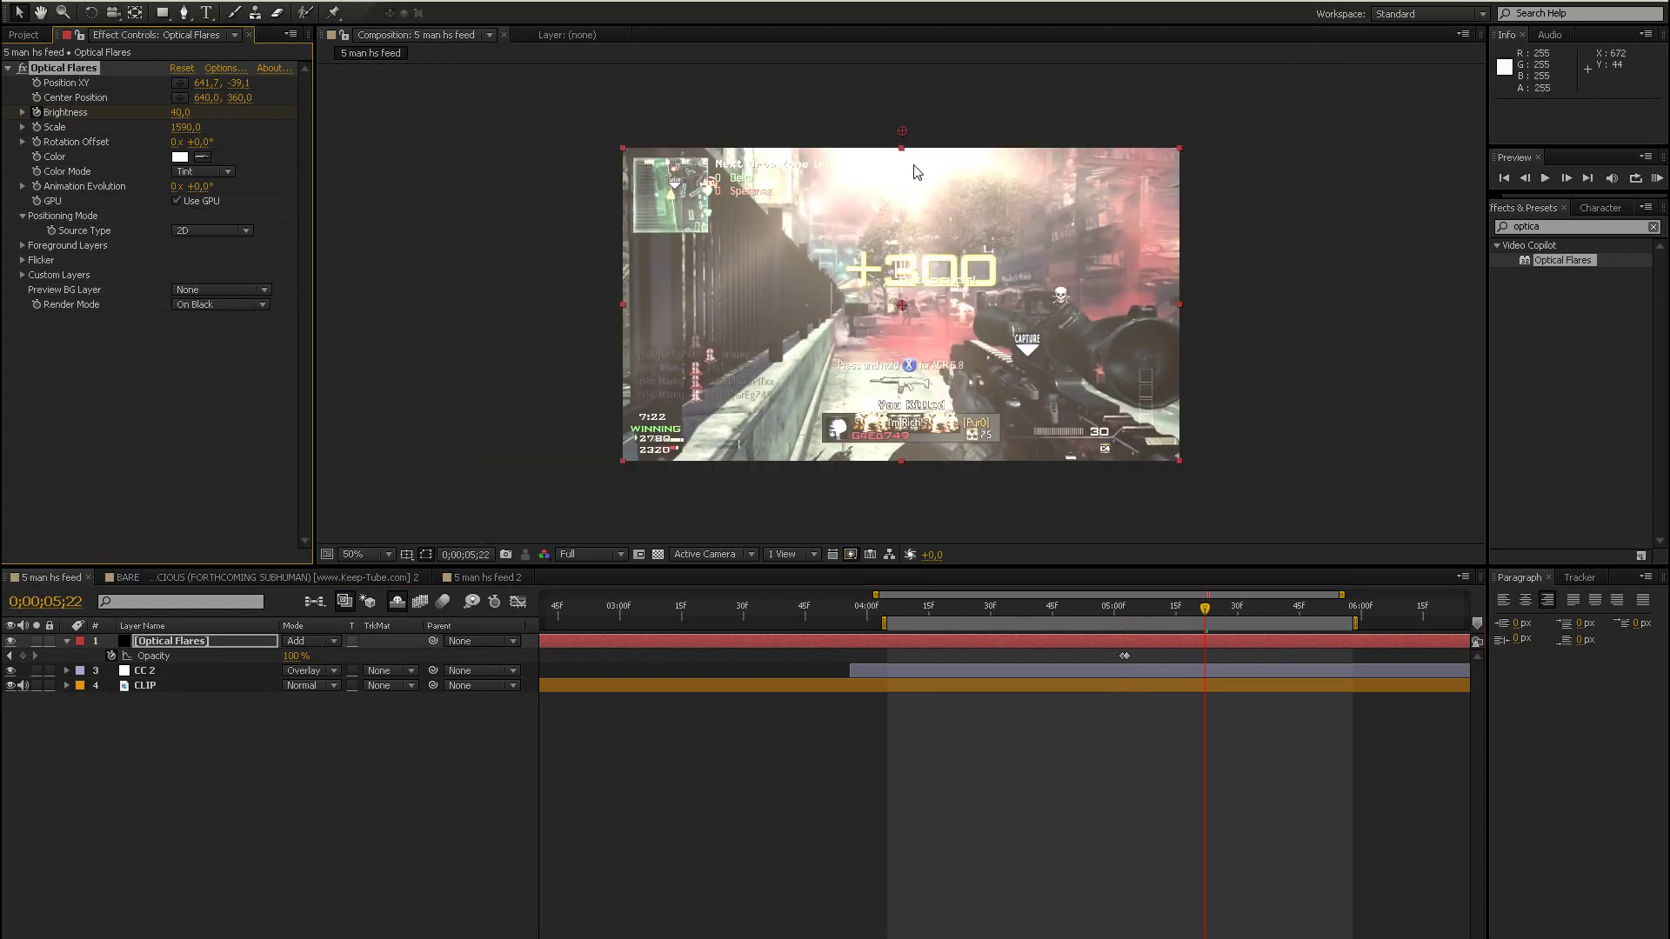
Move the flare source higher above the frame, to about 621.7, -109.1.
key("comma")
left_click_drag(902, 131, 900, 96)
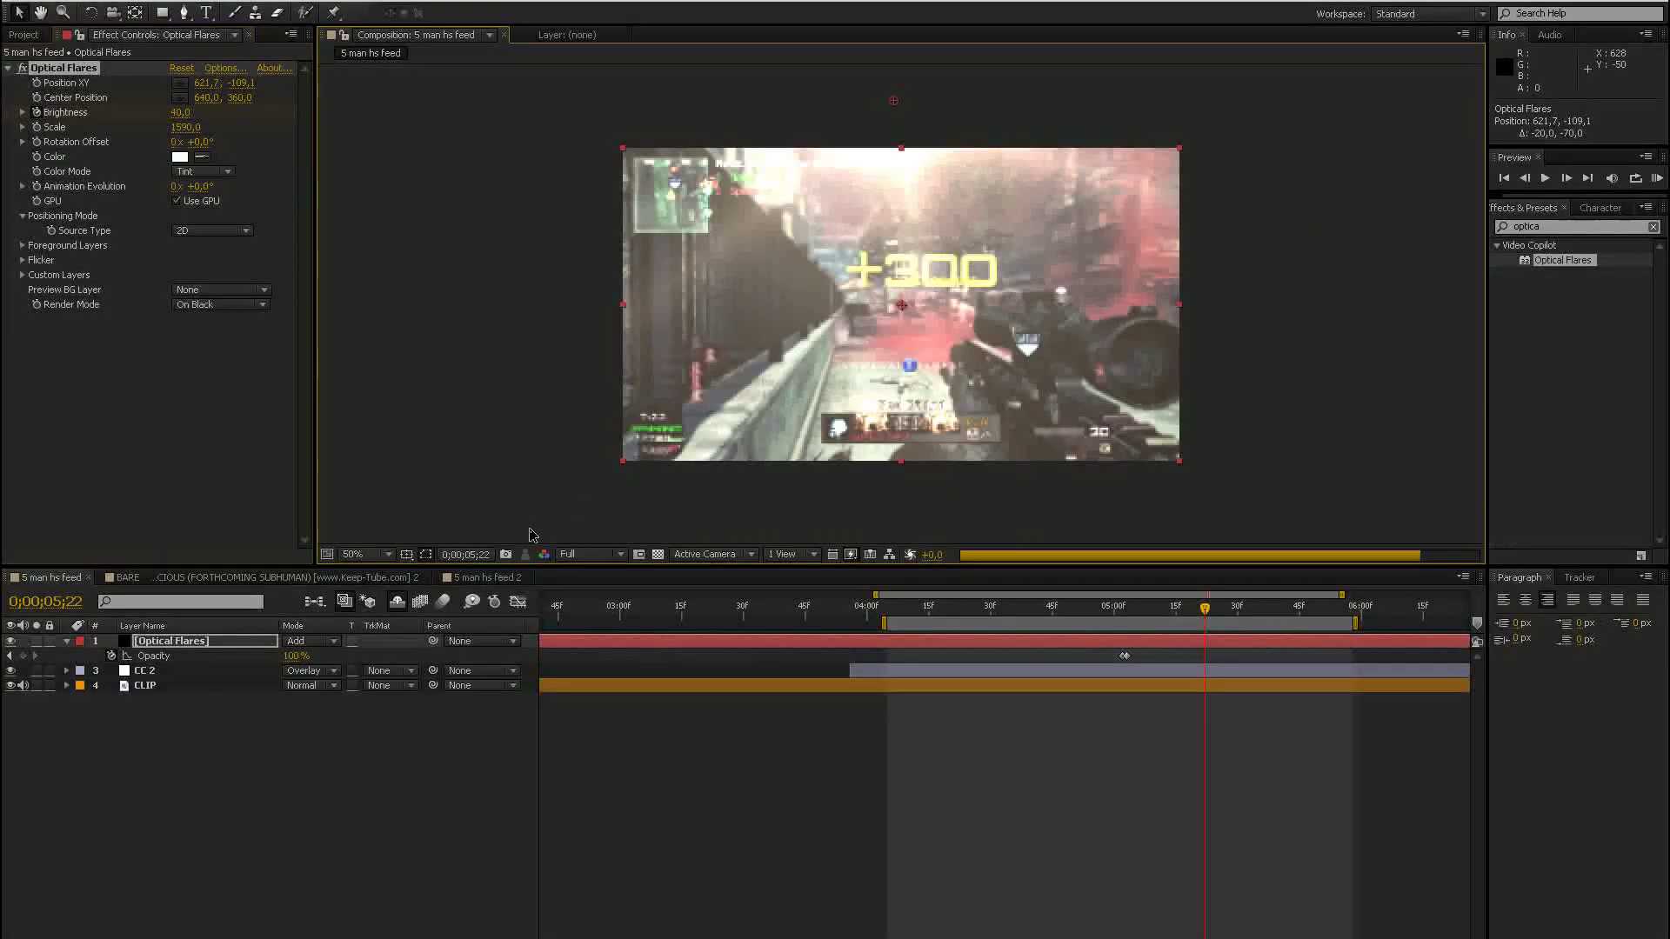
left_click(384, 554)
left_click(386, 574)
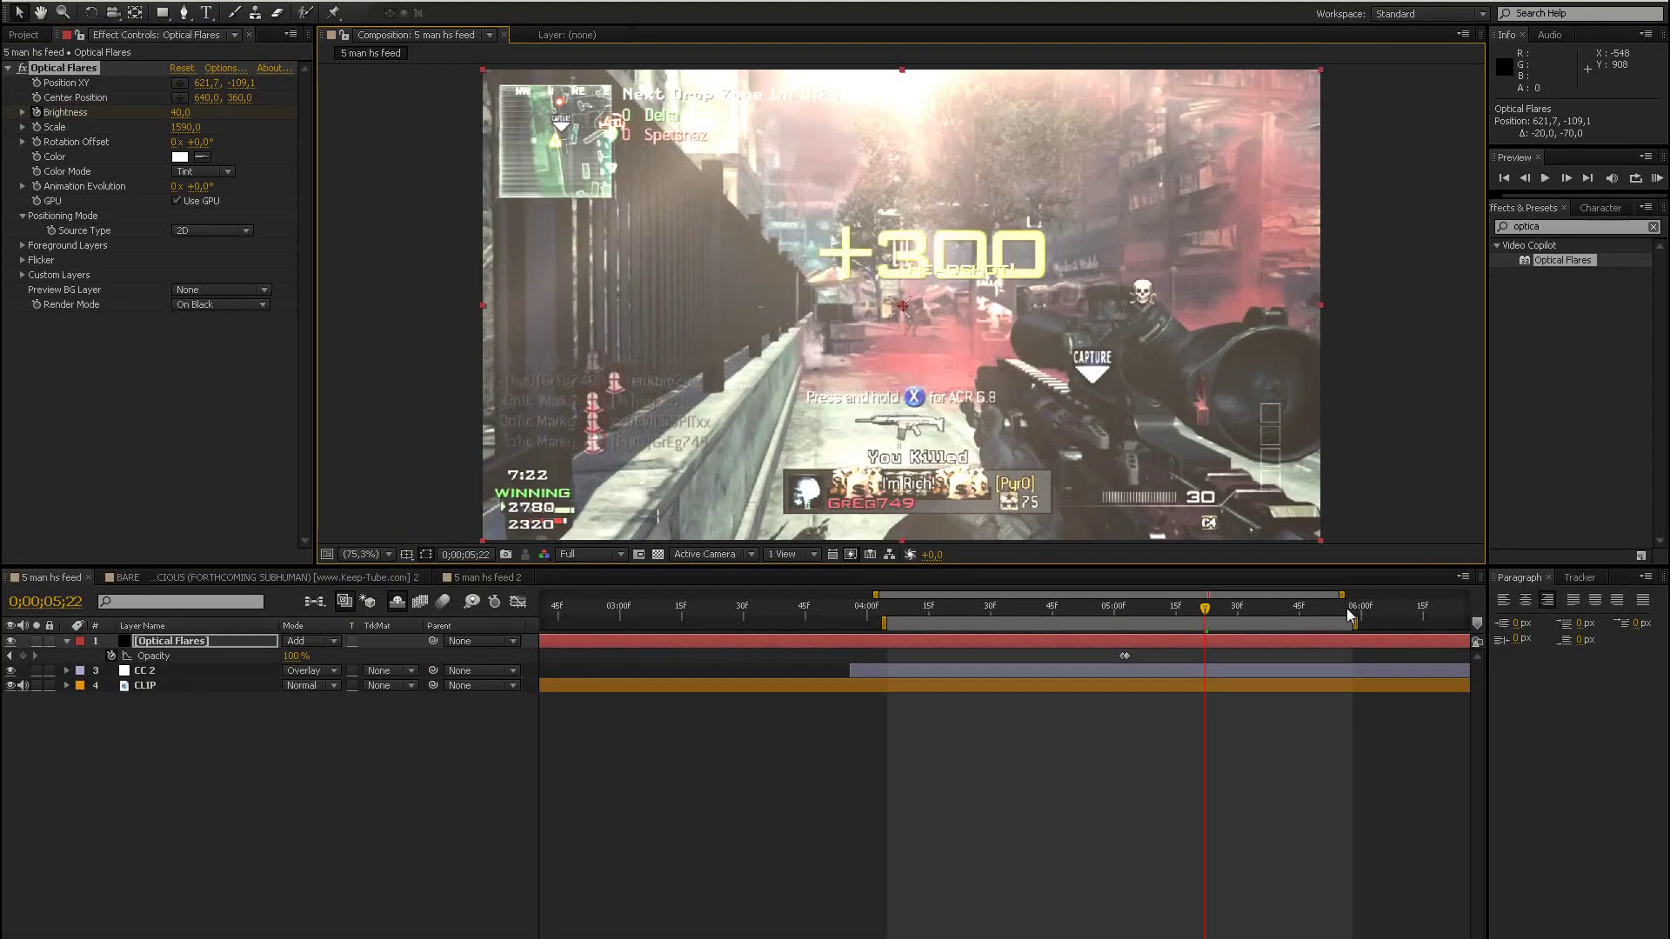
At 0;00;05;56, set the flare Brightness to 25.
left_click(1347, 613)
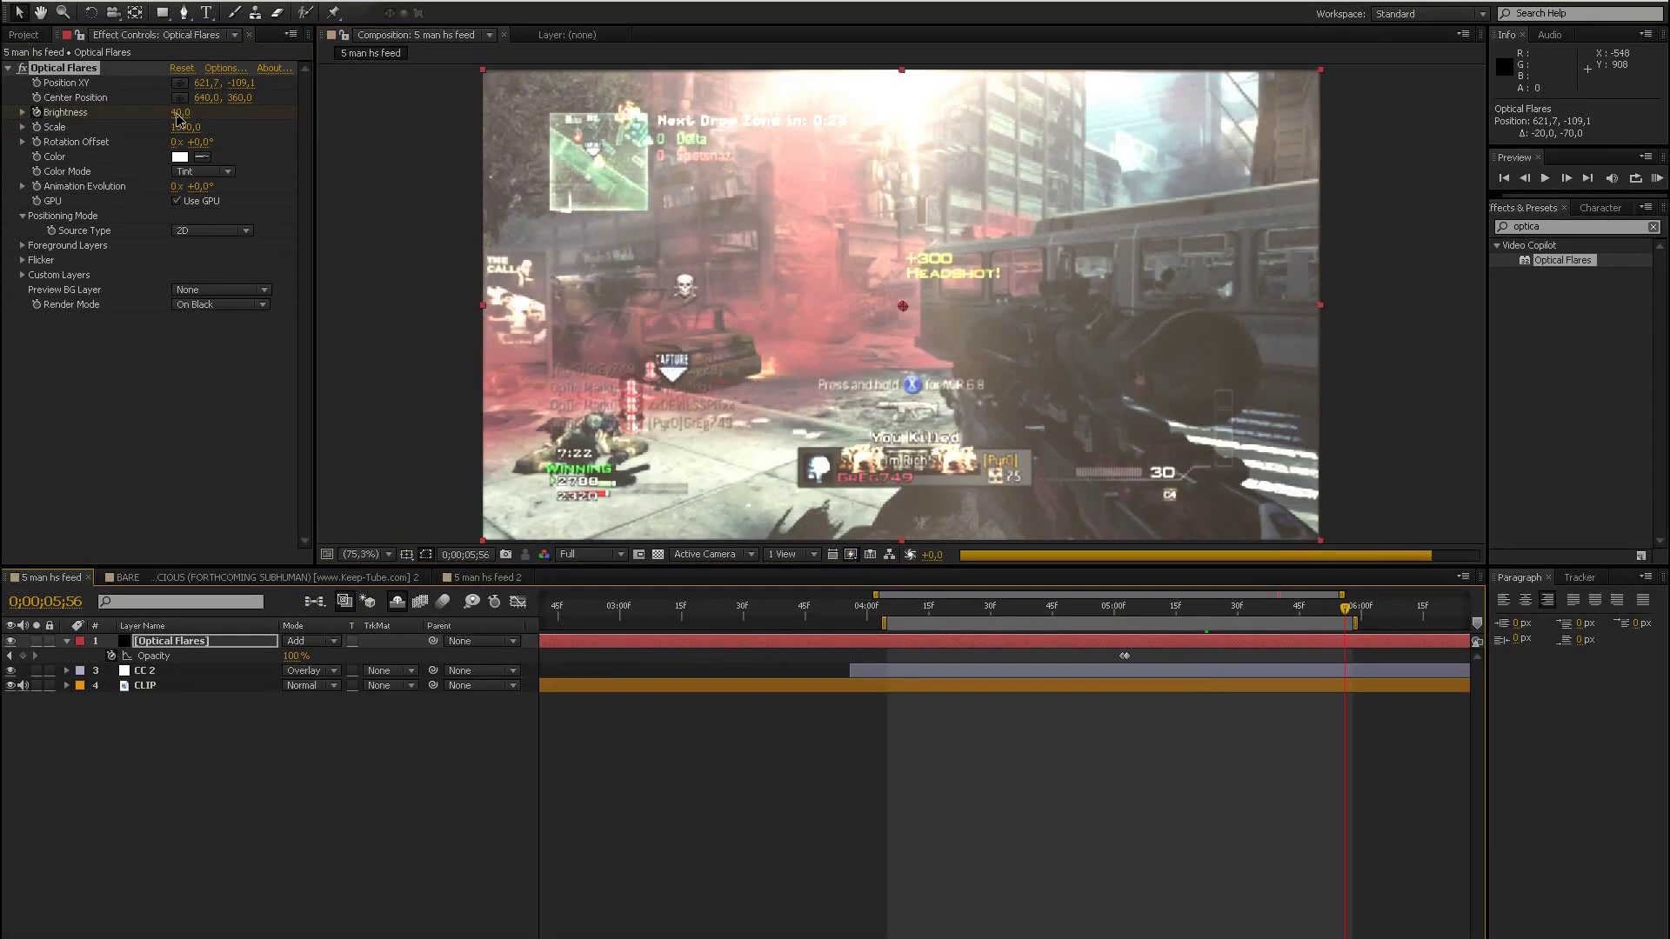
left_click(180, 114)
type("25")
key("Return")
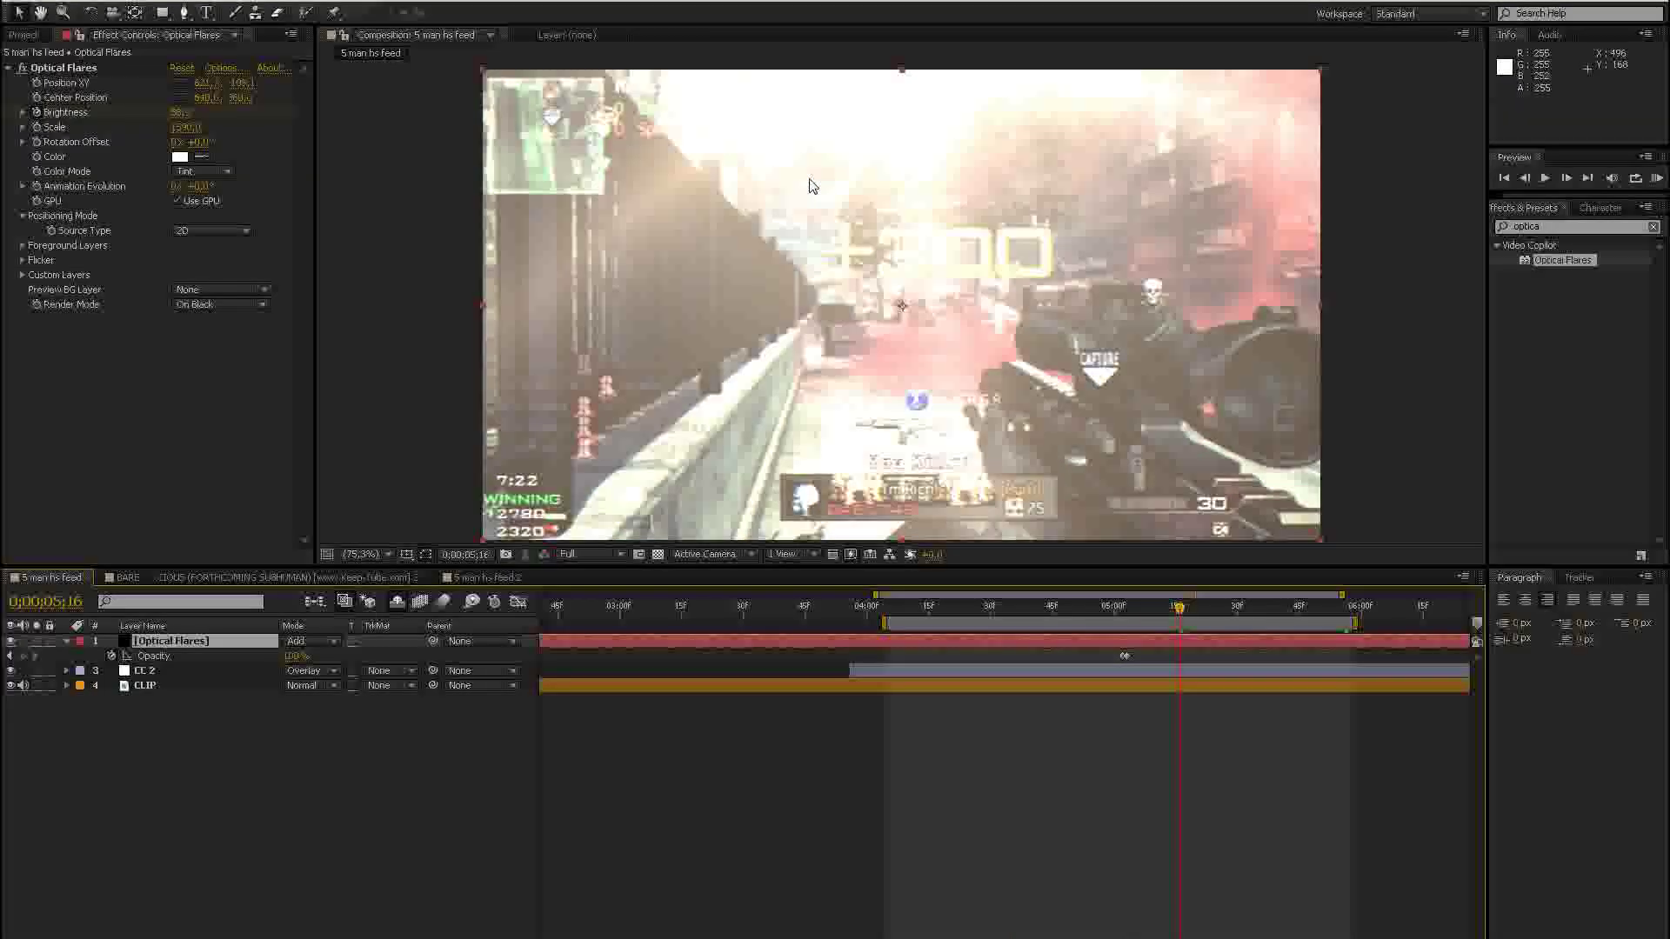
Set the Optical Flares Flicker Amount to 15 and Speed to 1.
left_click(22, 260)
left_click(180, 305)
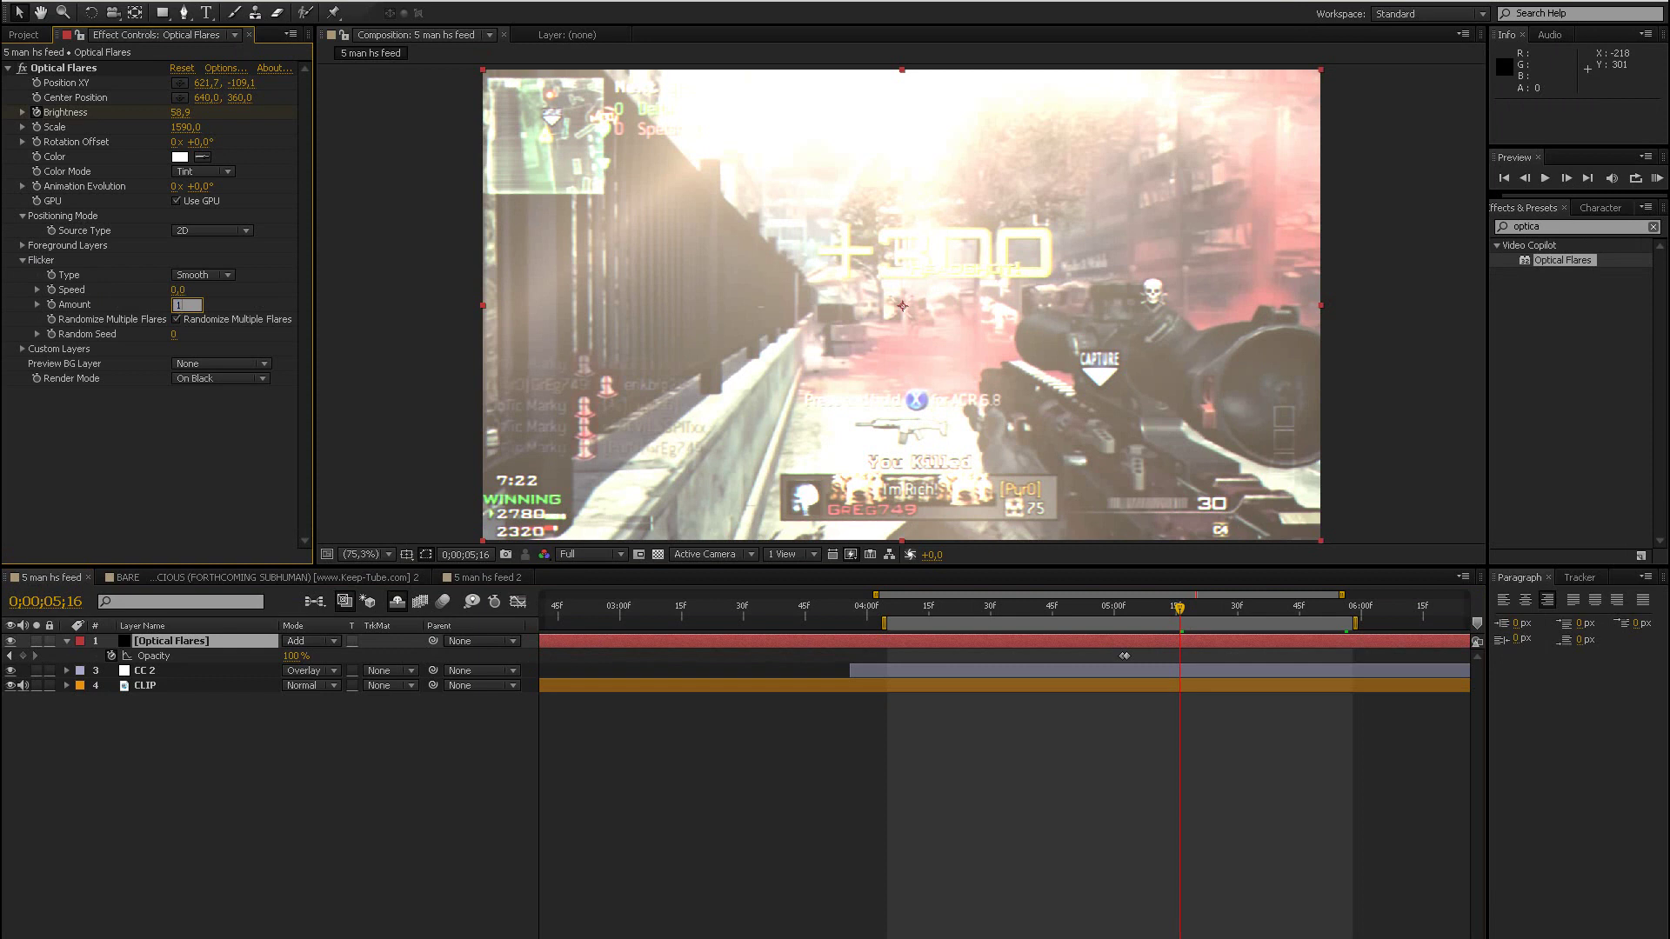
type("15")
left_click(179, 290)
type("1")
key("Return")
left_click(22, 260)
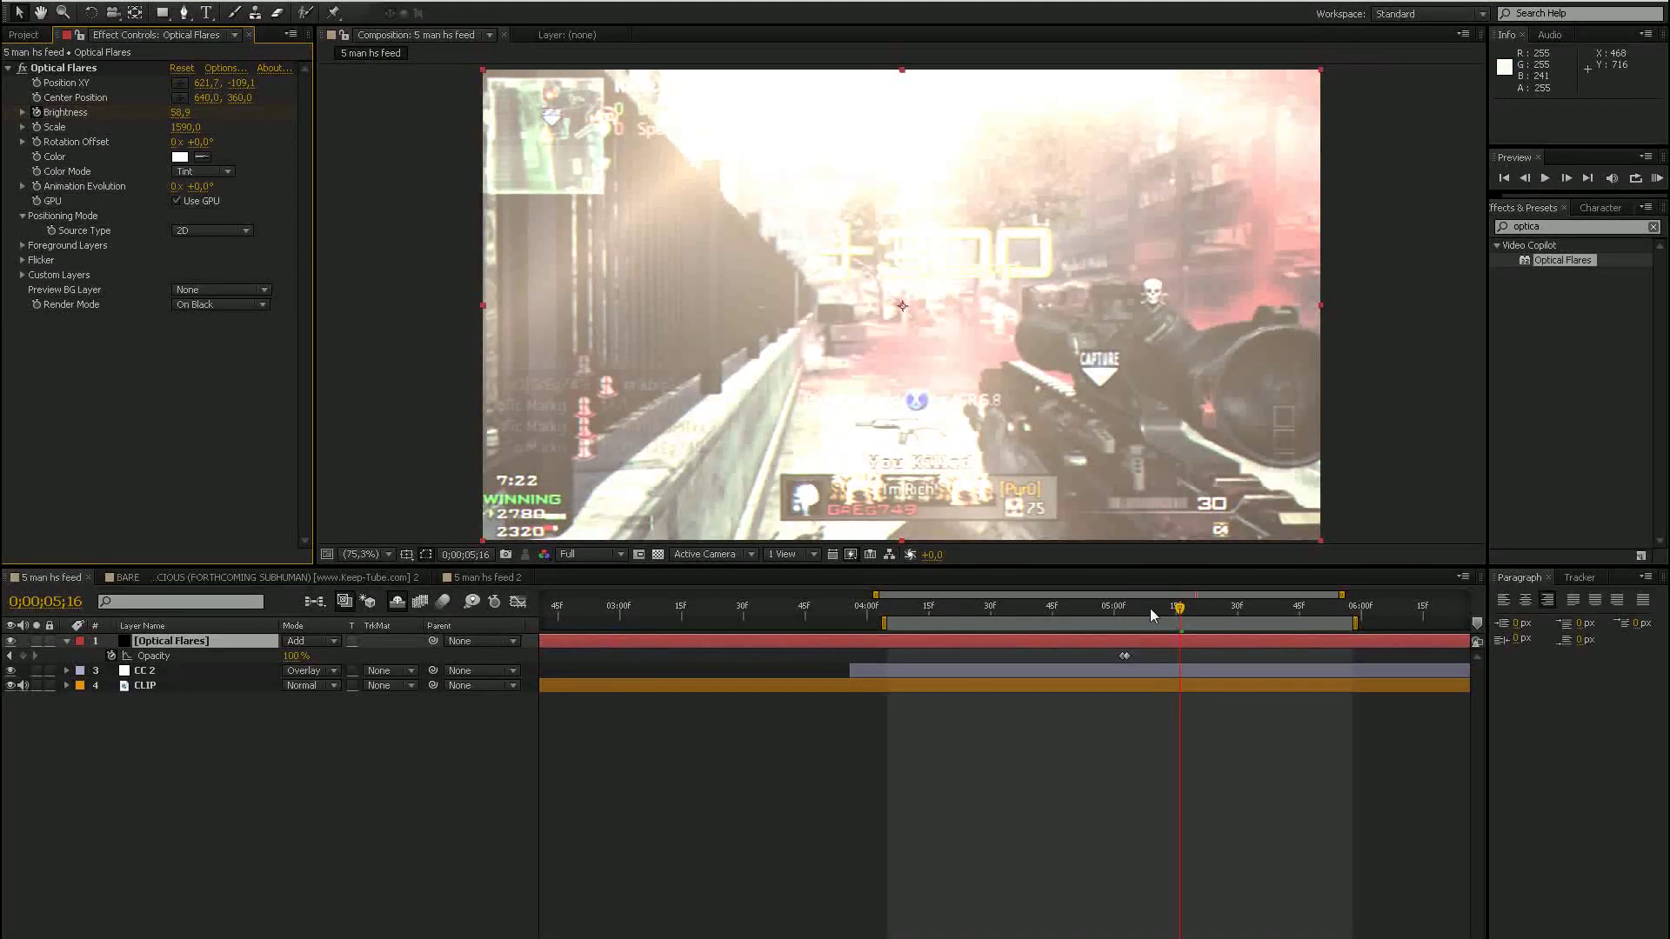
left_click_drag(1113, 615, 1122, 612)
At 0;00;05;02, add a new adjustment layer named LOOKS.
left_click(321, 781)
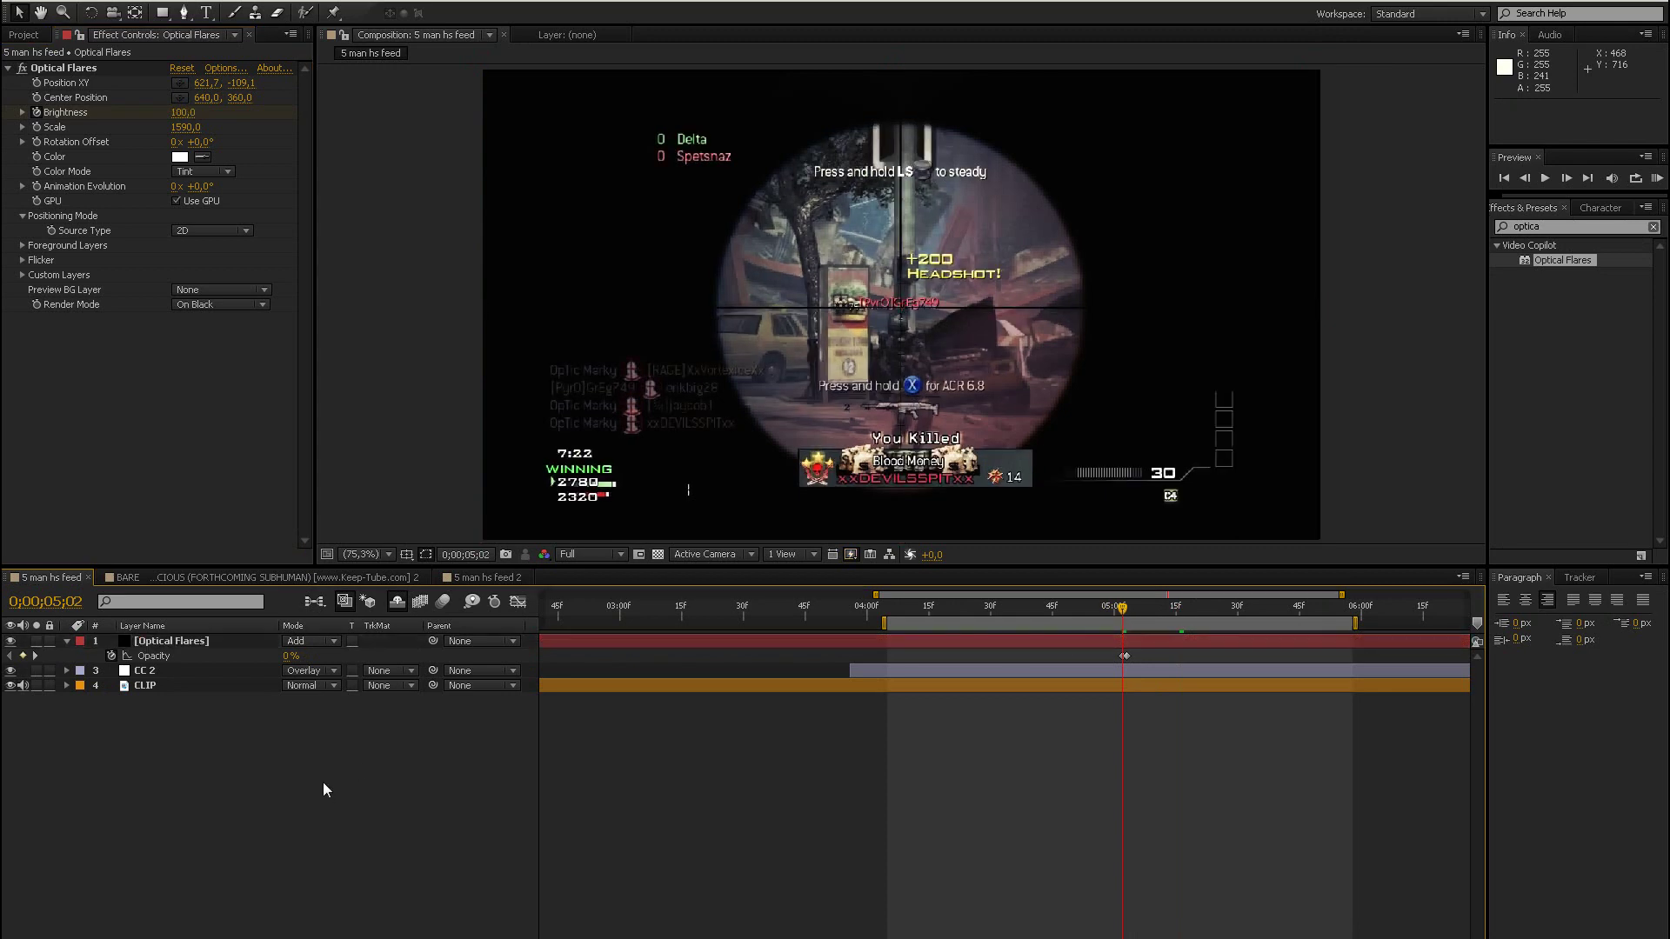
key("ctrl+alt+y")
right_click(226, 641)
left_click(258, 644)
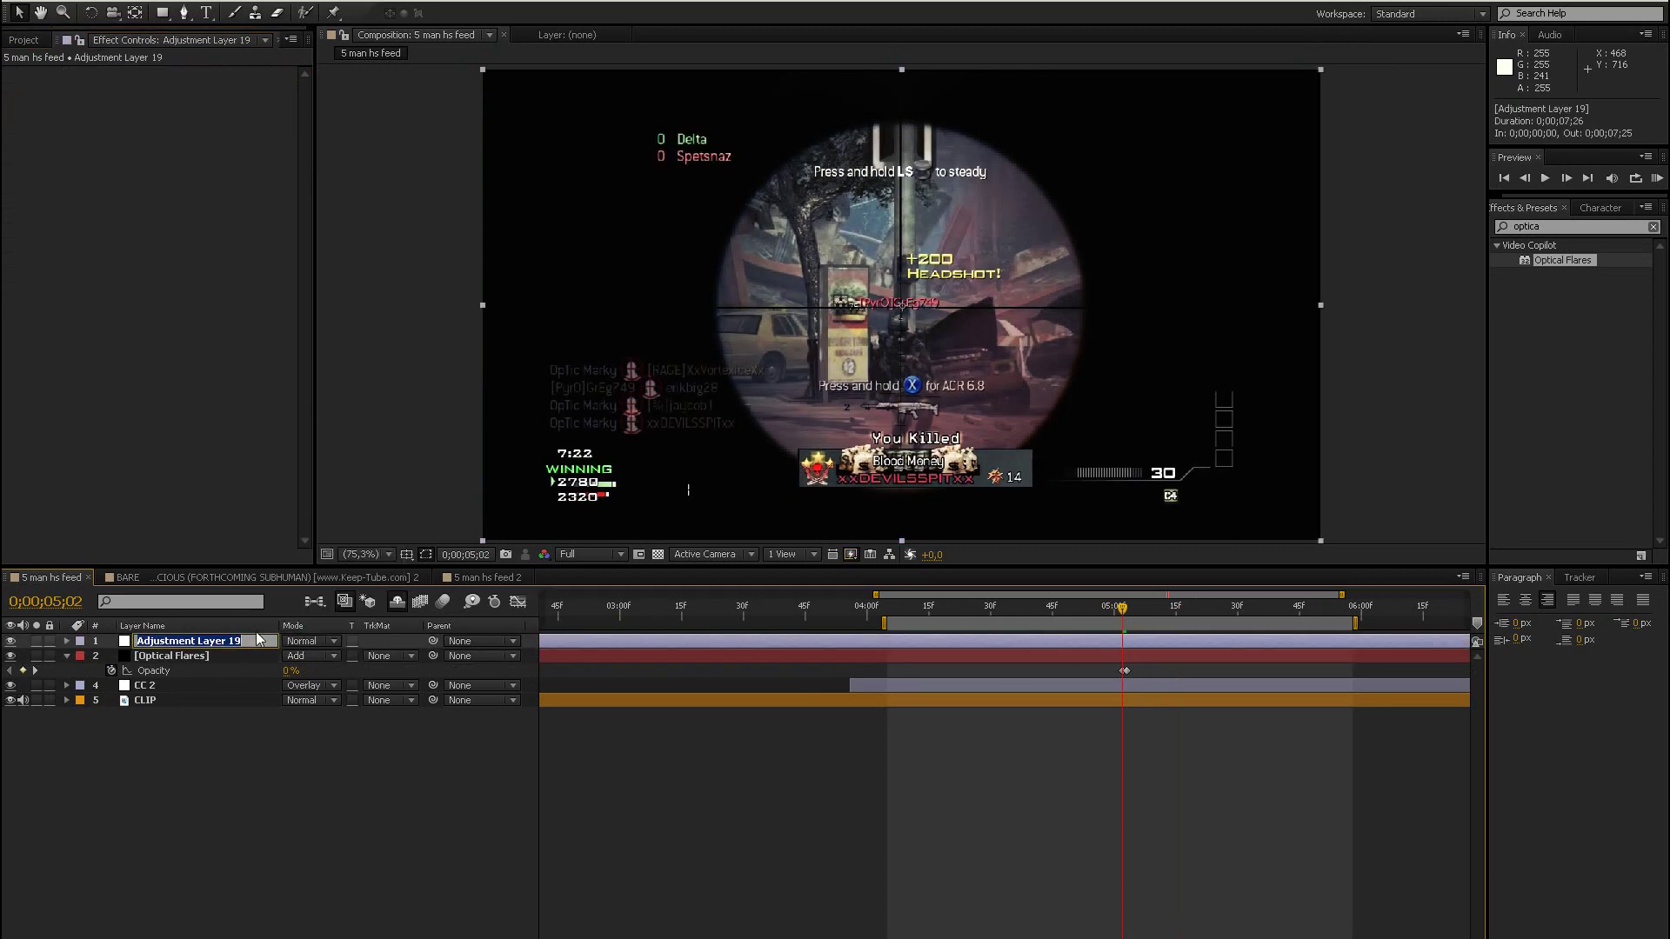
type("LOOKS")
key("Return")
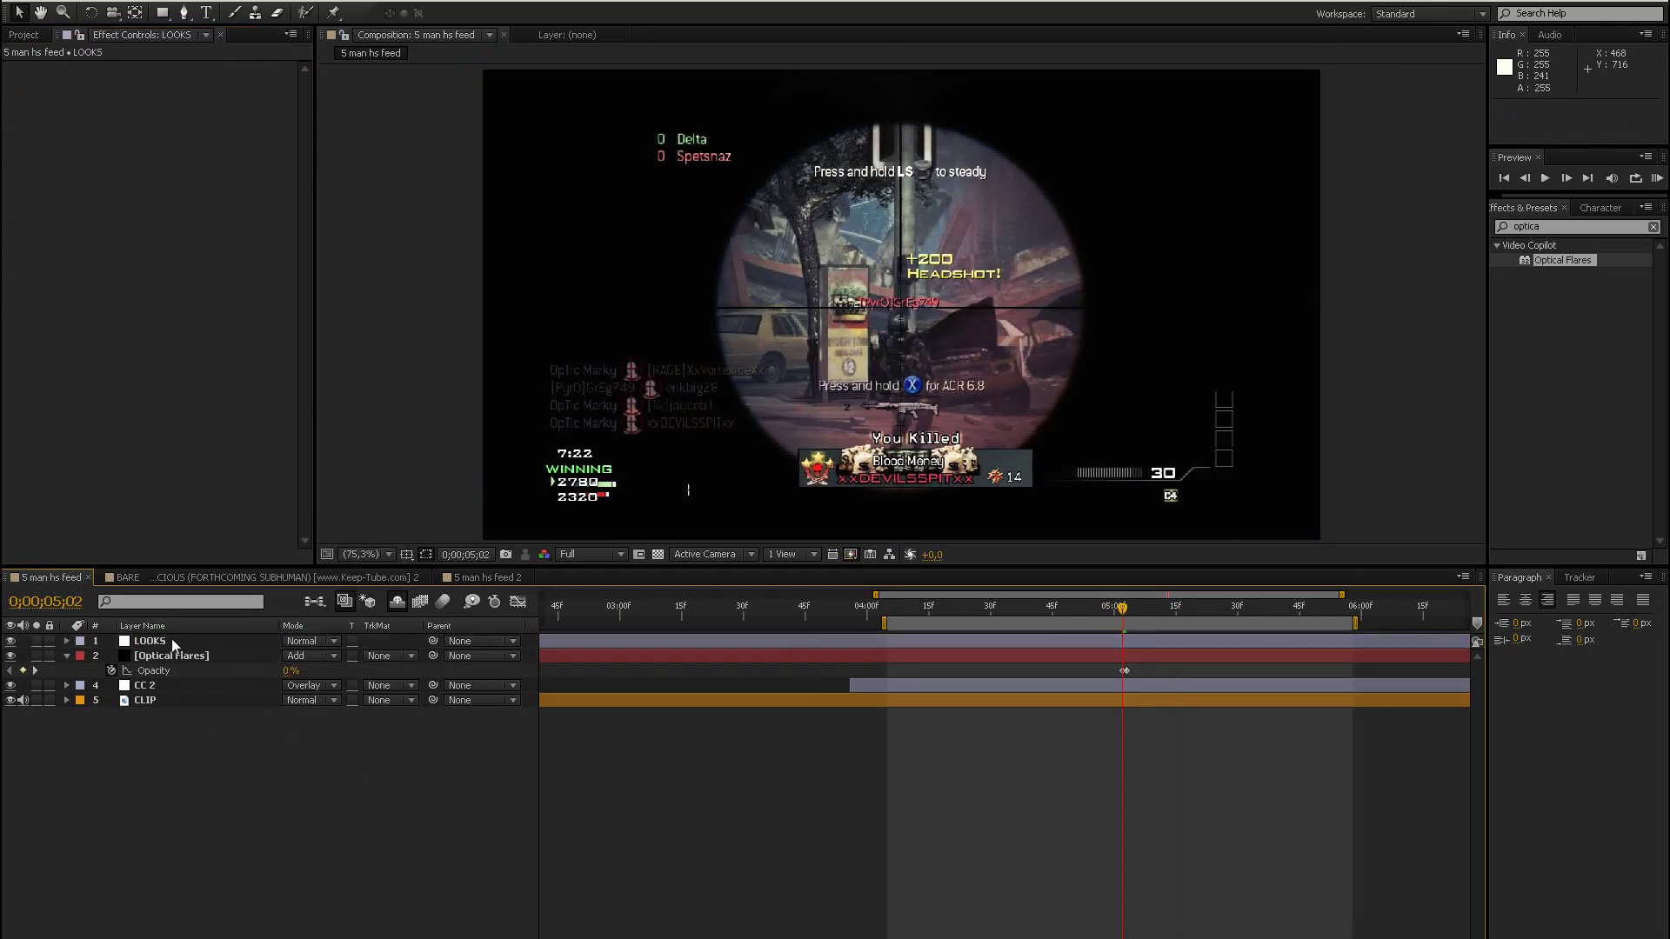
Apply Magic Bullet Looks to the LOOKS layer and select the effect.
key("ctrl+5")
type("looks")
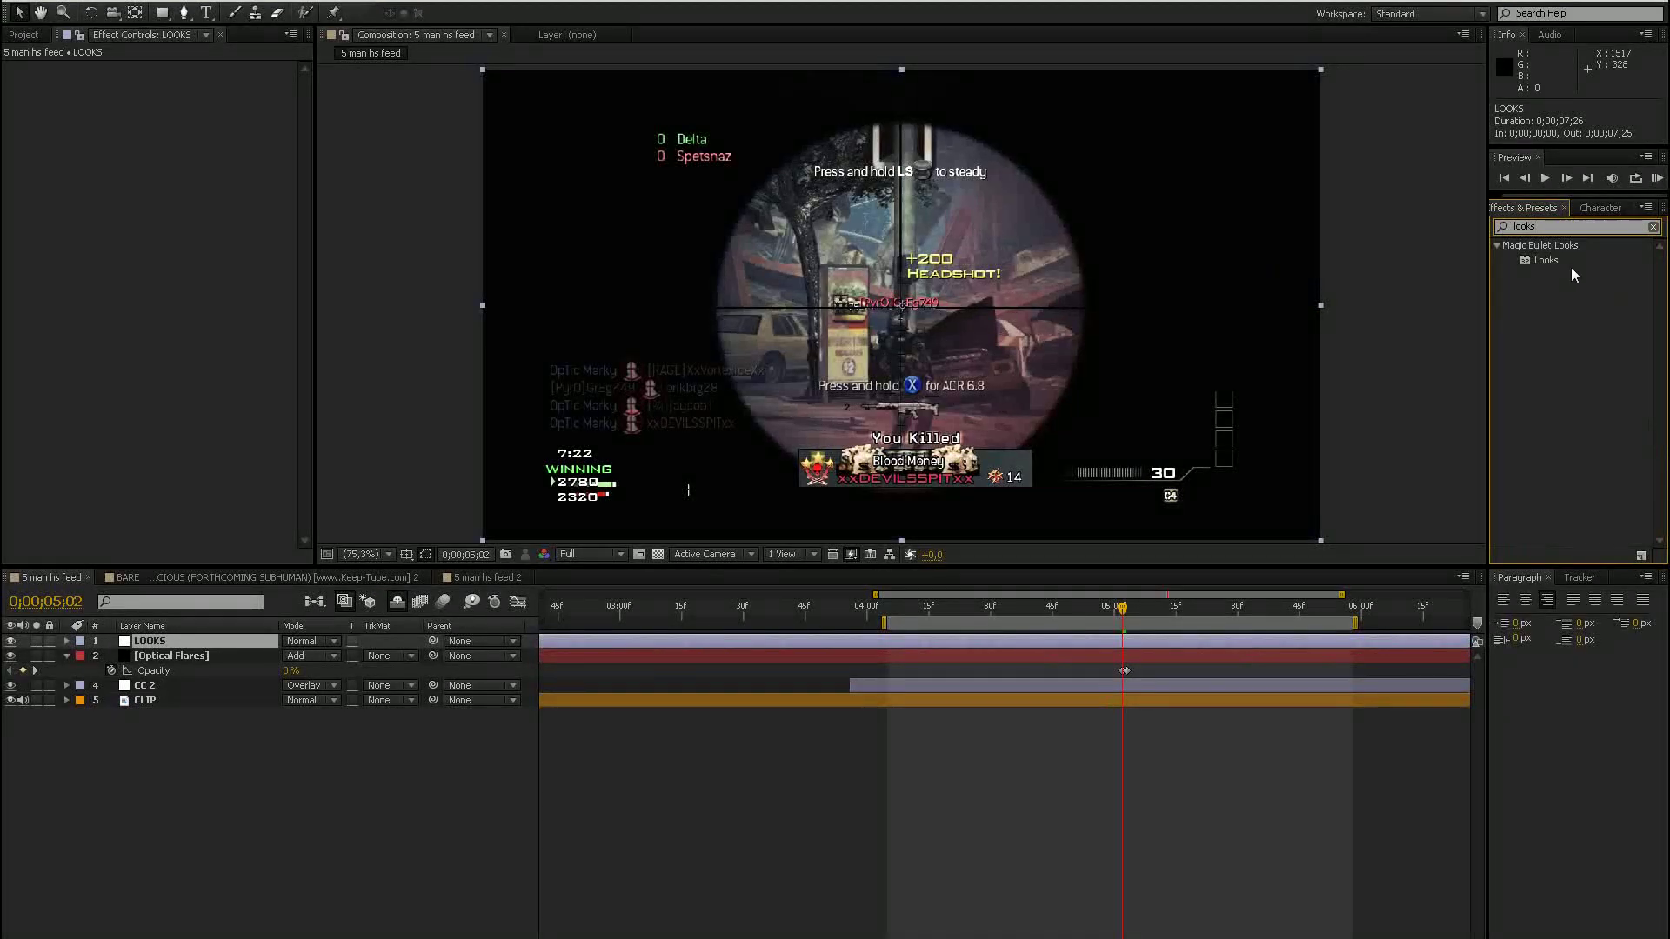
left_click_drag(1546, 260, 113, 640)
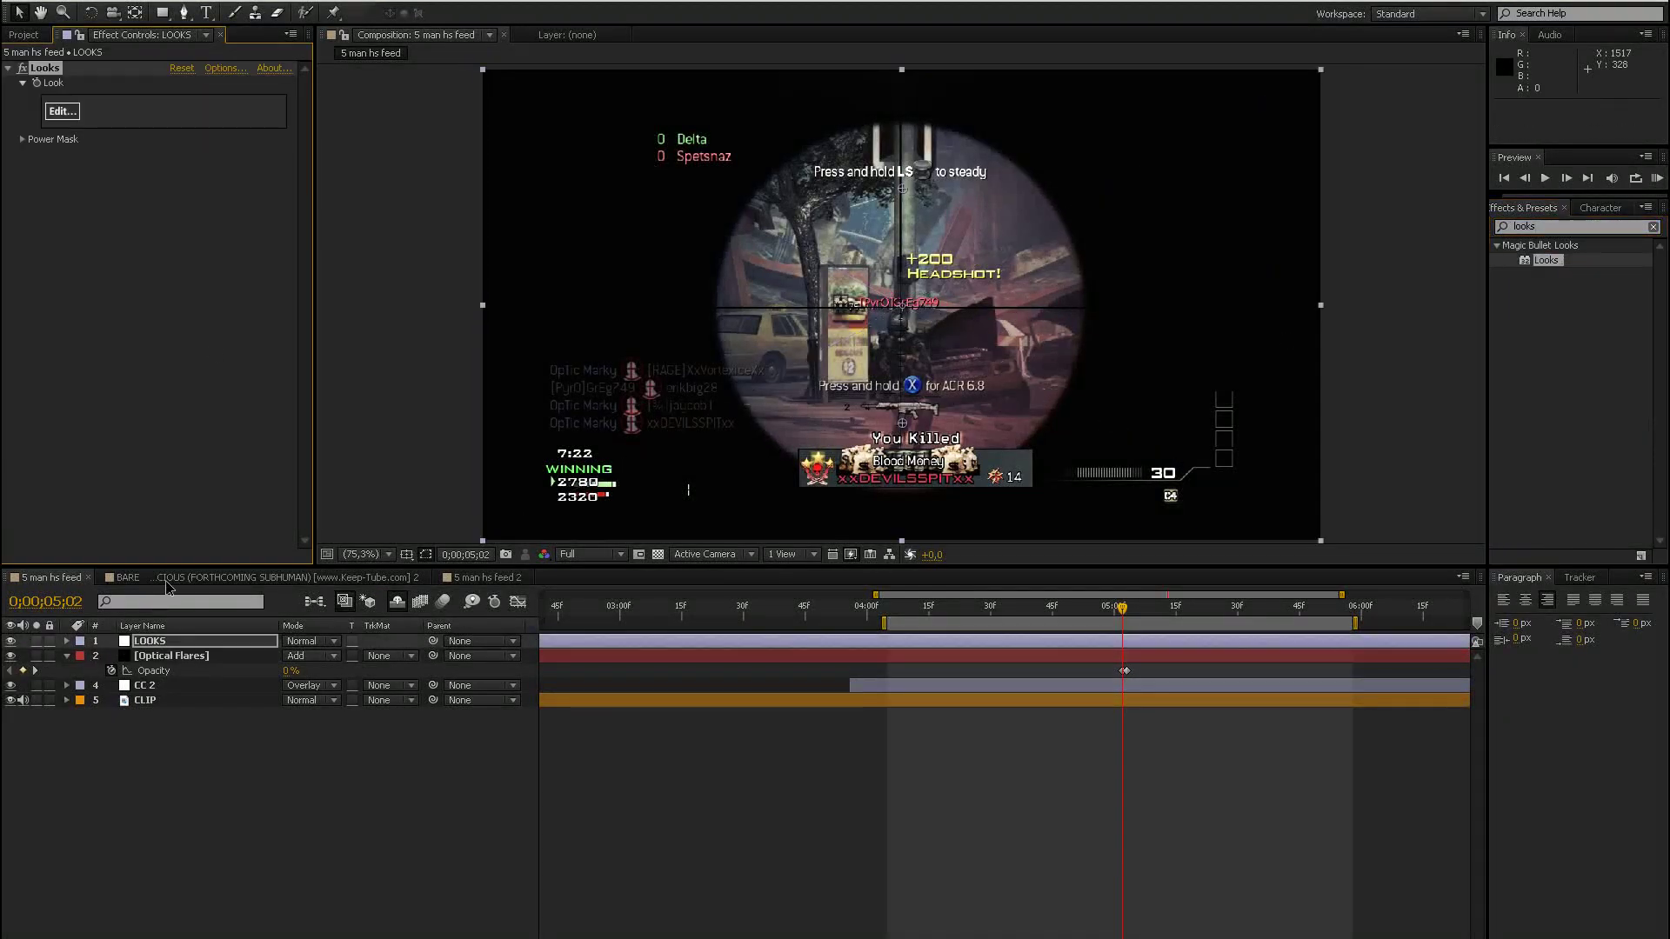
left_click(73, 110)
left_click(1639, 936)
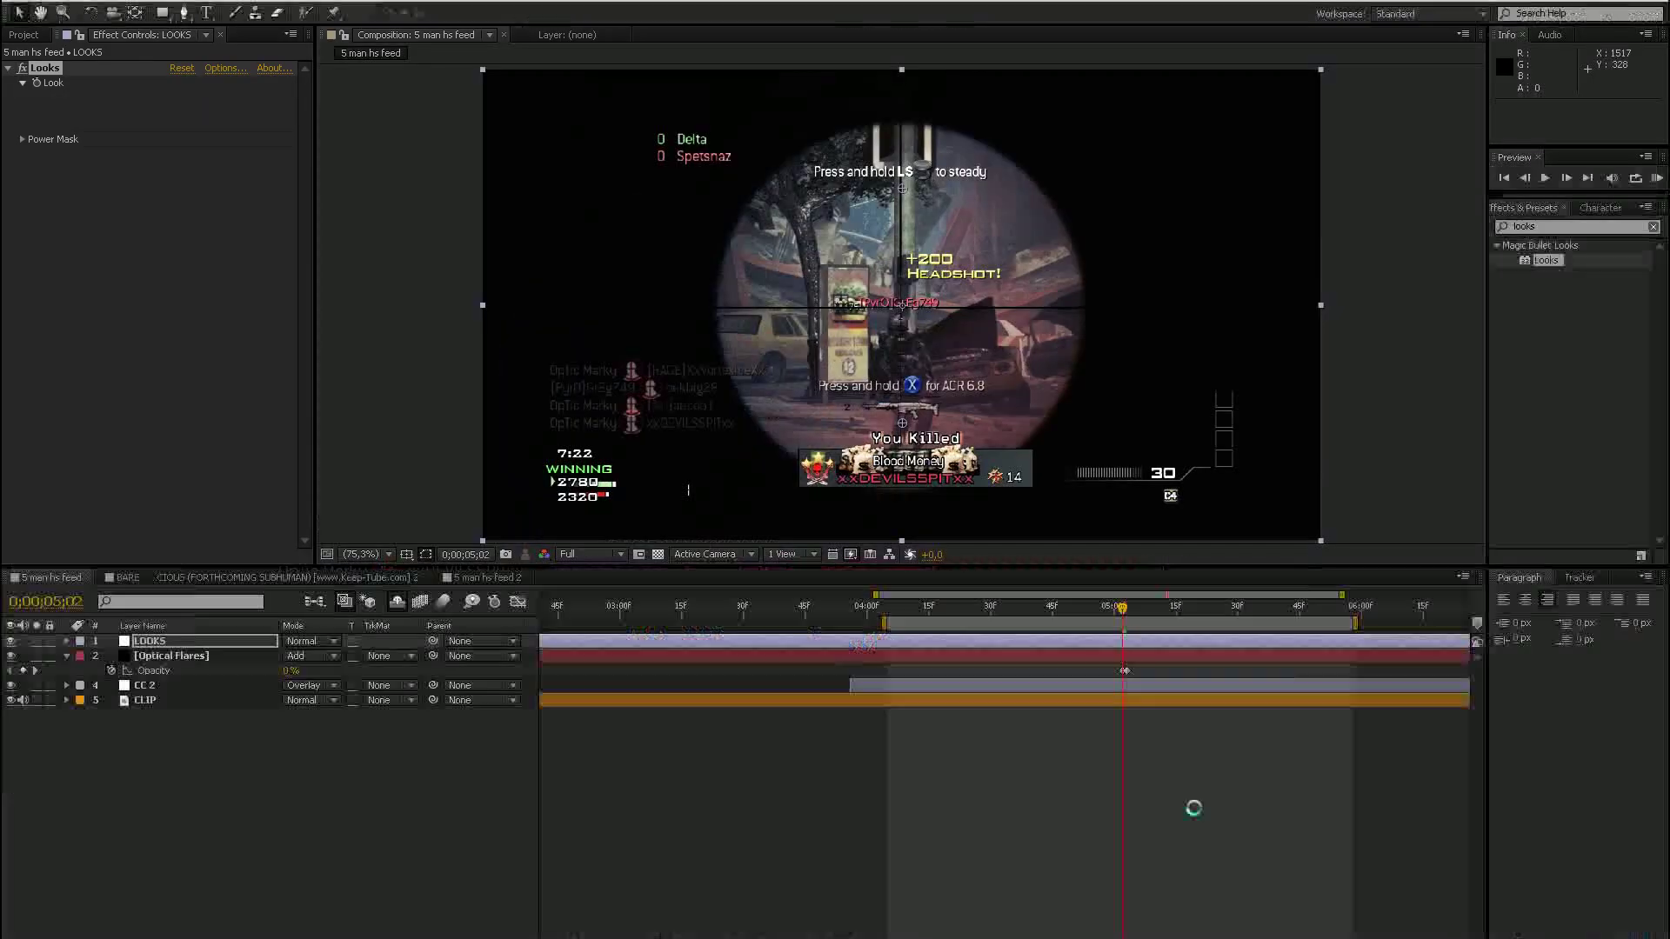
left_click(1129, 608)
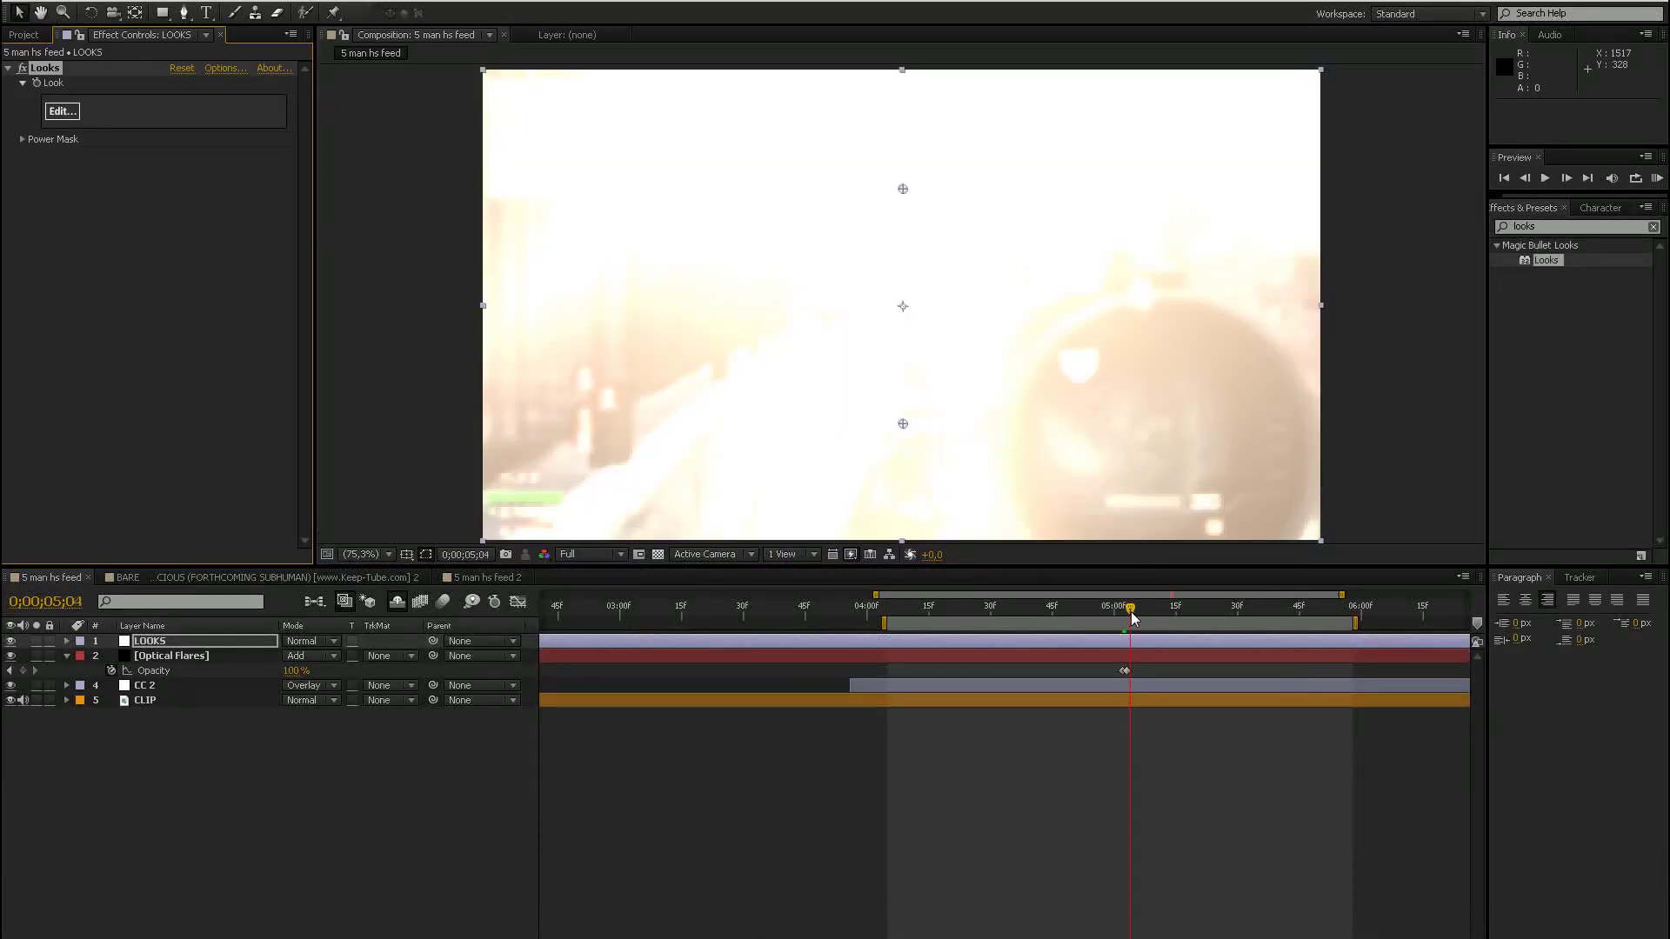
left_click(10, 655)
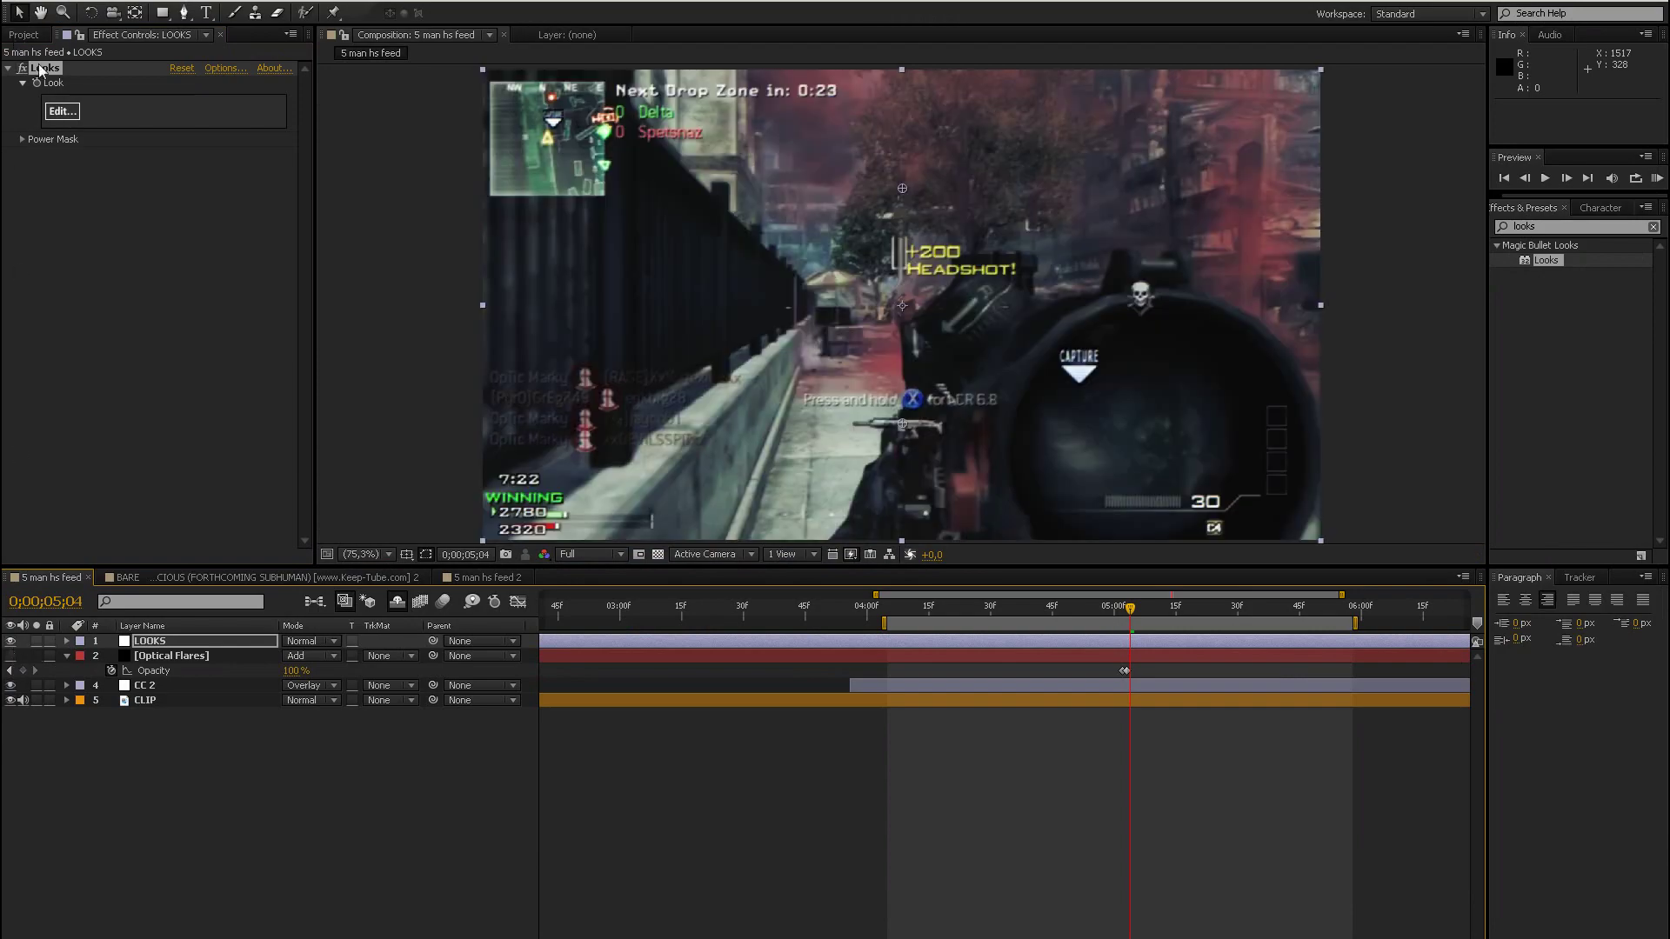
Open the Looks editor and add a Grad Exposure from the Subject tools.
left_click(65, 110)
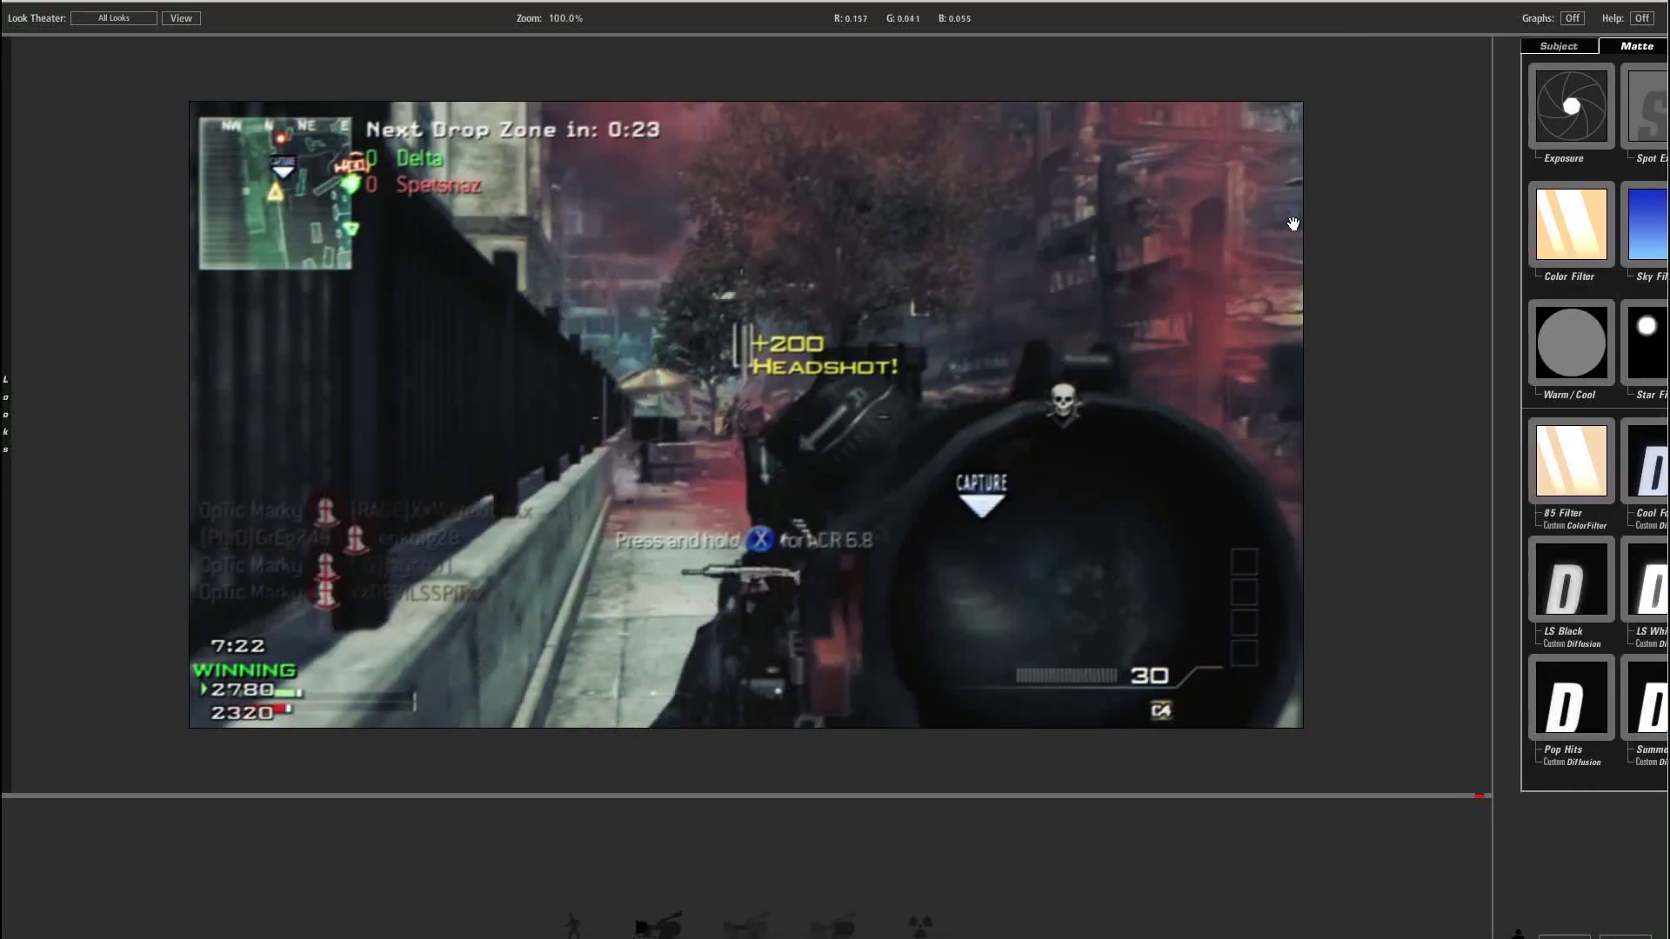
mouse_move(1618, 56)
left_click(1321, 48)
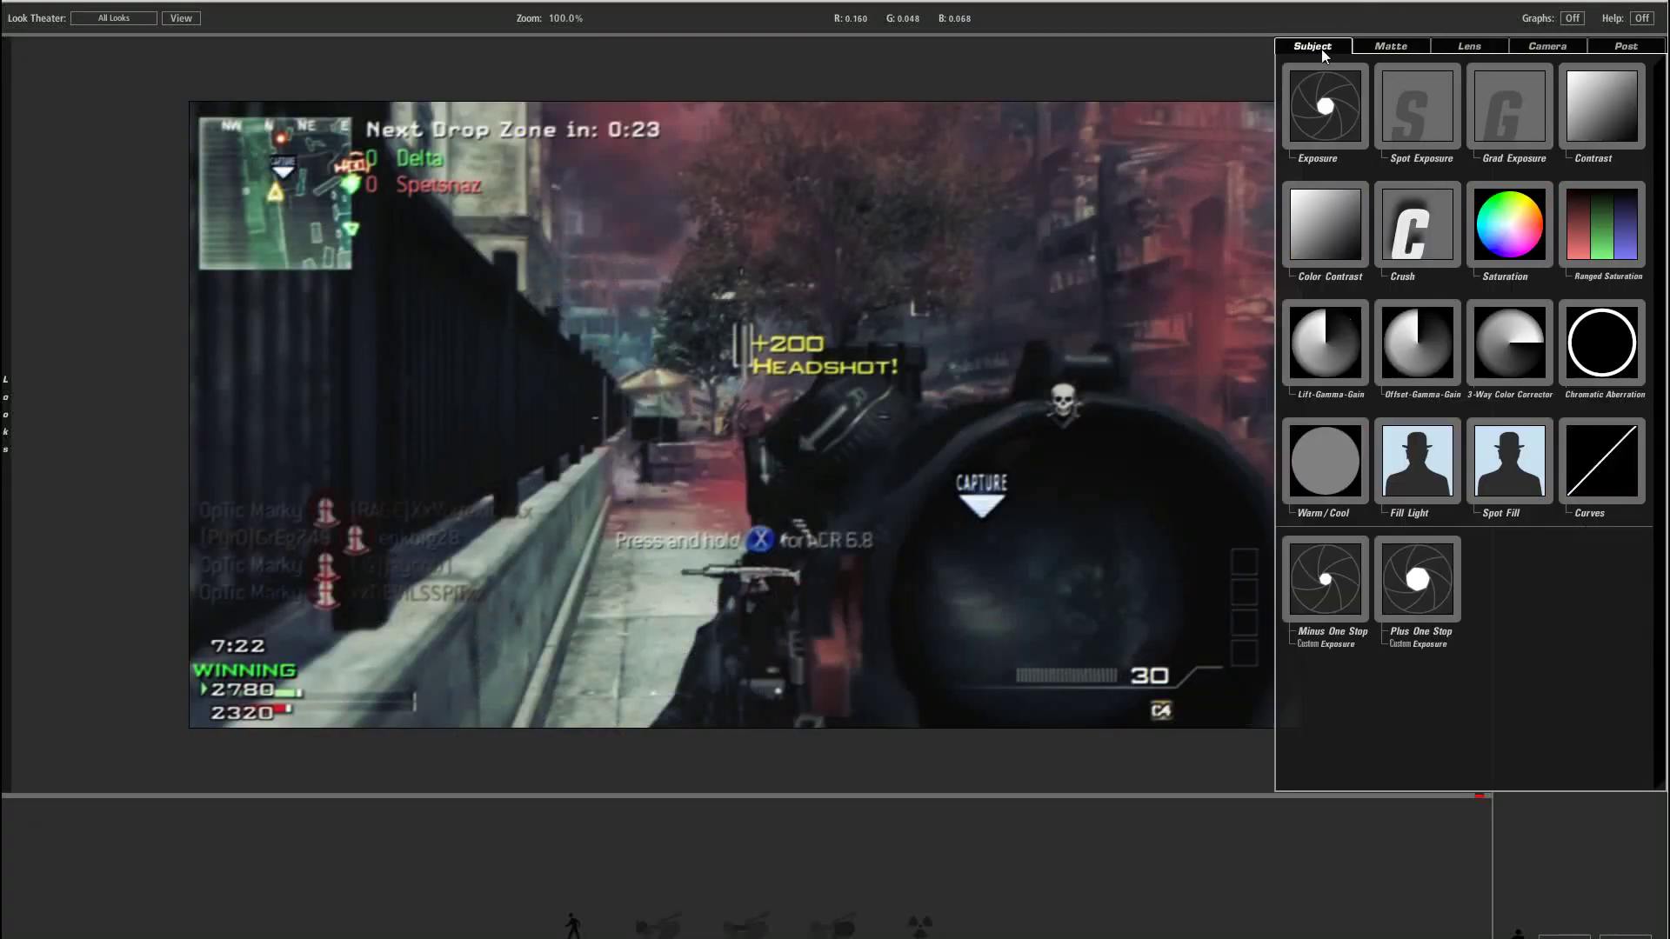
left_click(1494, 113)
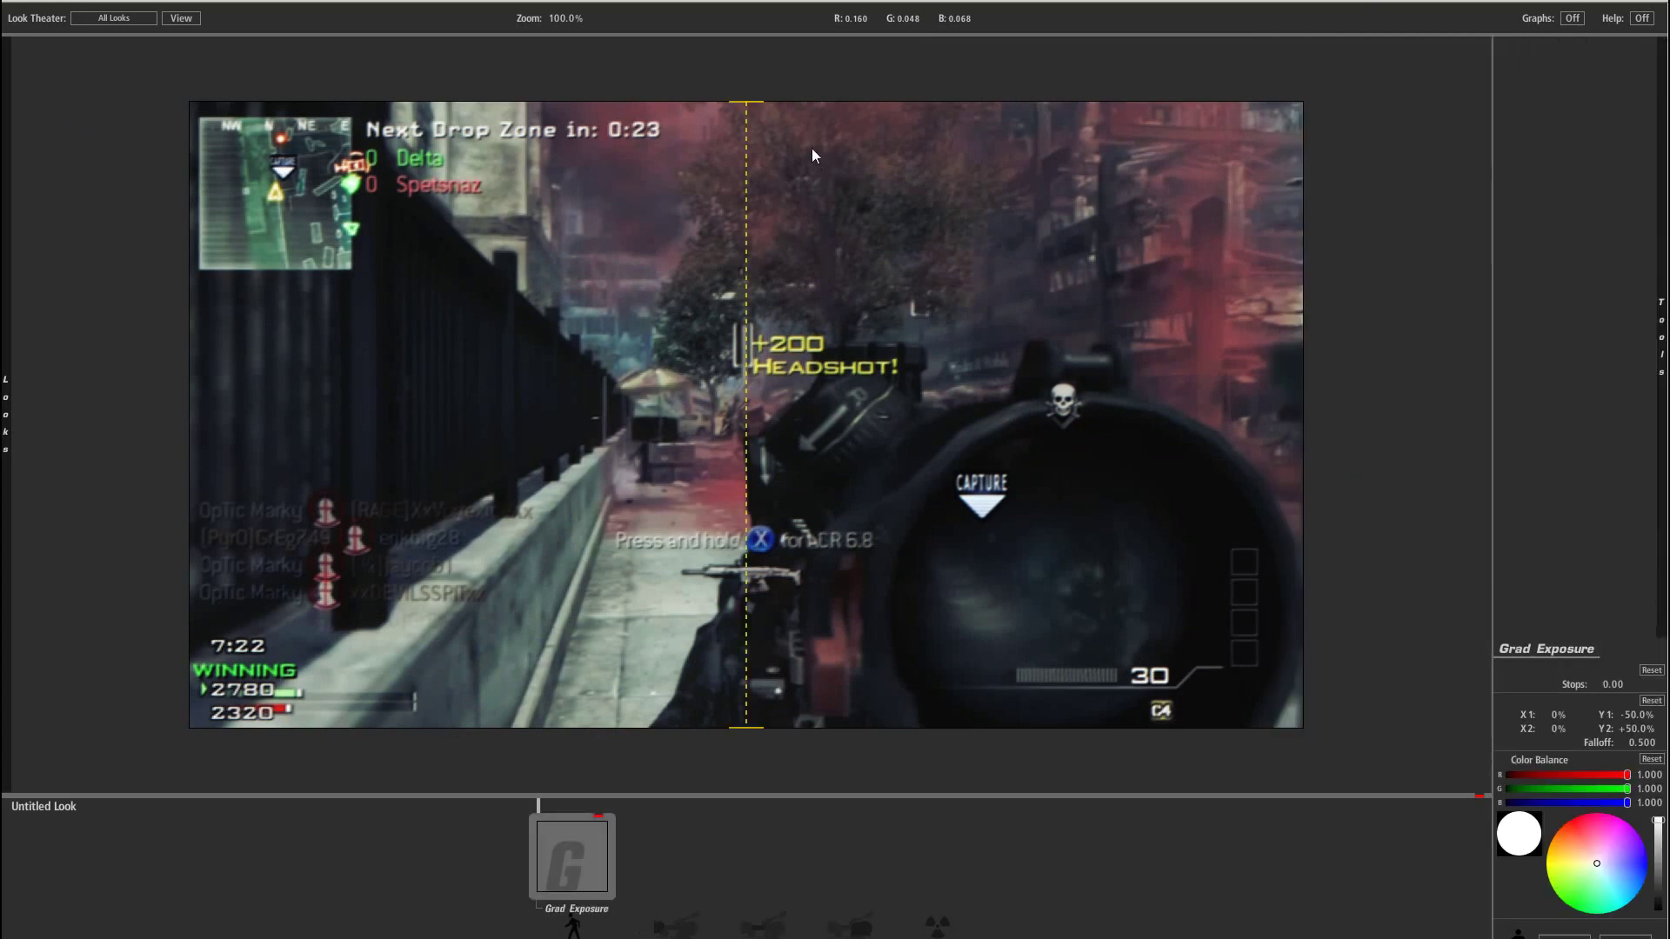
Give the Grad Exposure a warm peach tint, +1.90 stops, and an upper-right angle.
left_click(1569, 839)
left_click_drag(1568, 838, 1565, 837)
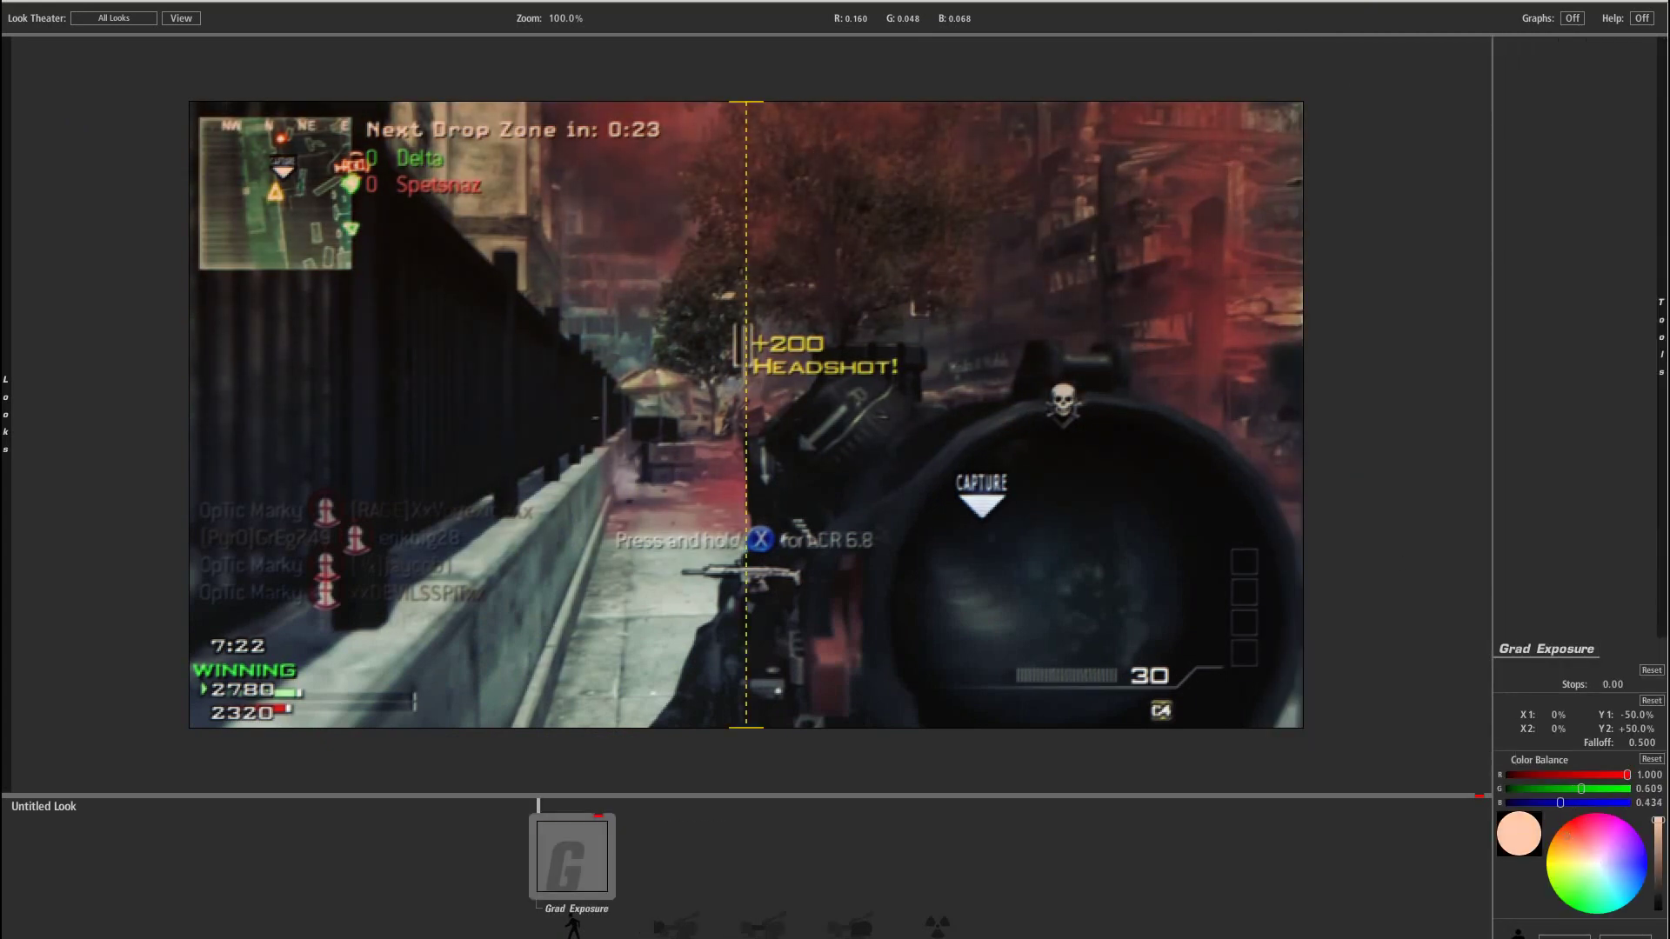
left_click_drag(1610, 687, 1653, 687)
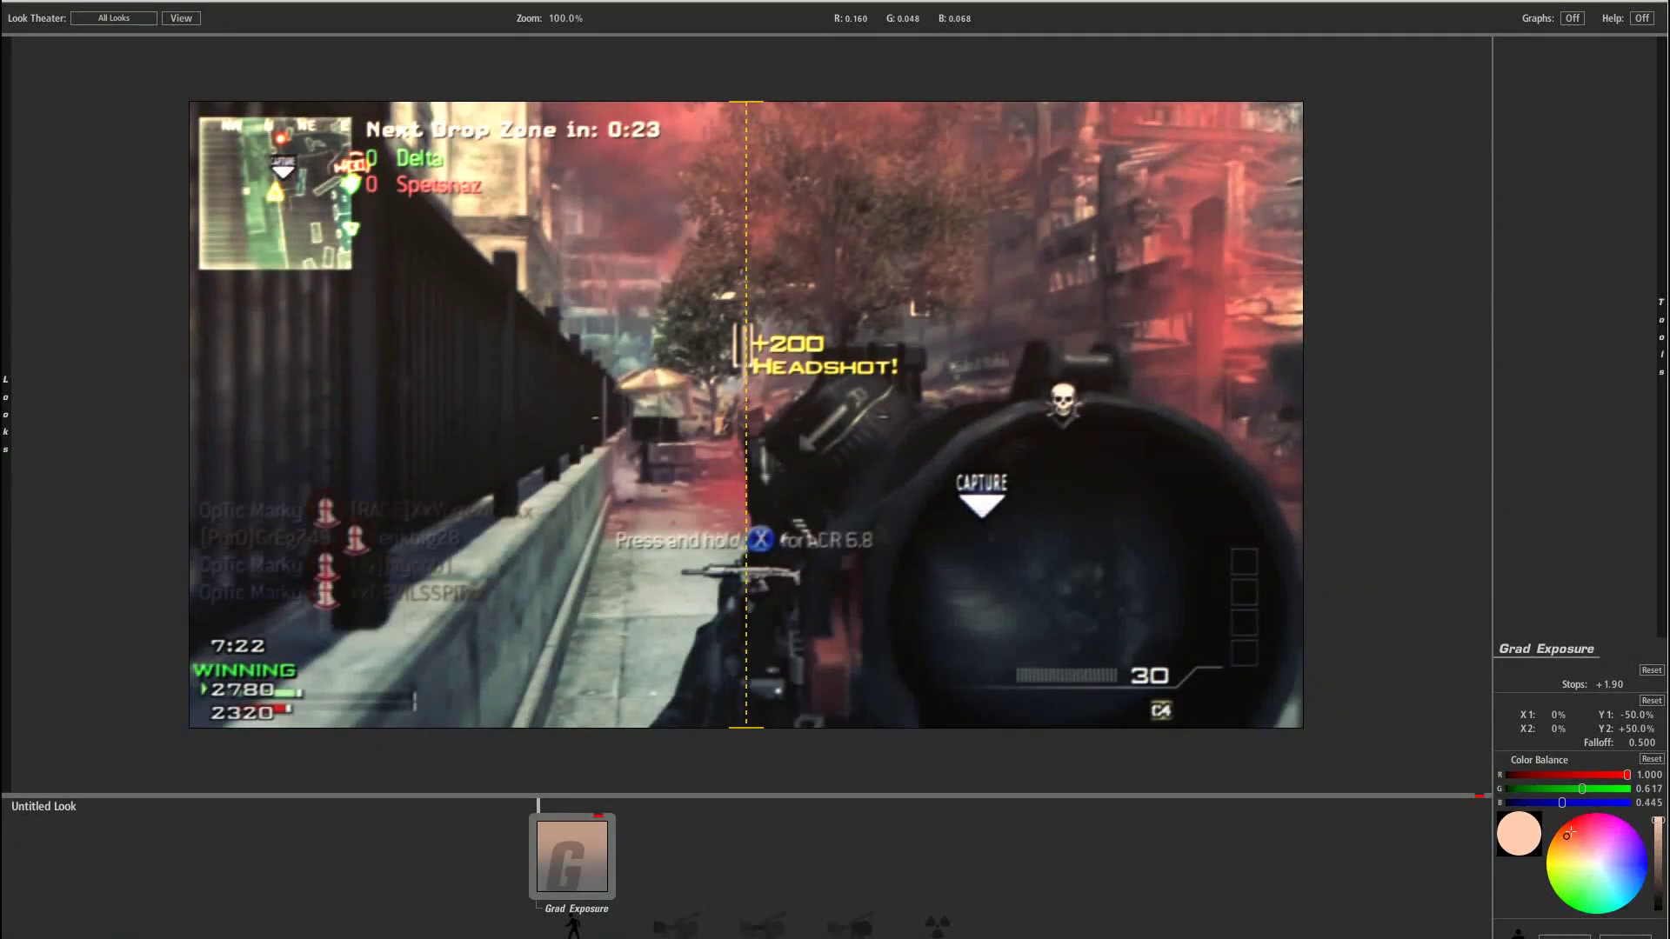
left_click_drag(1568, 833, 1562, 826)
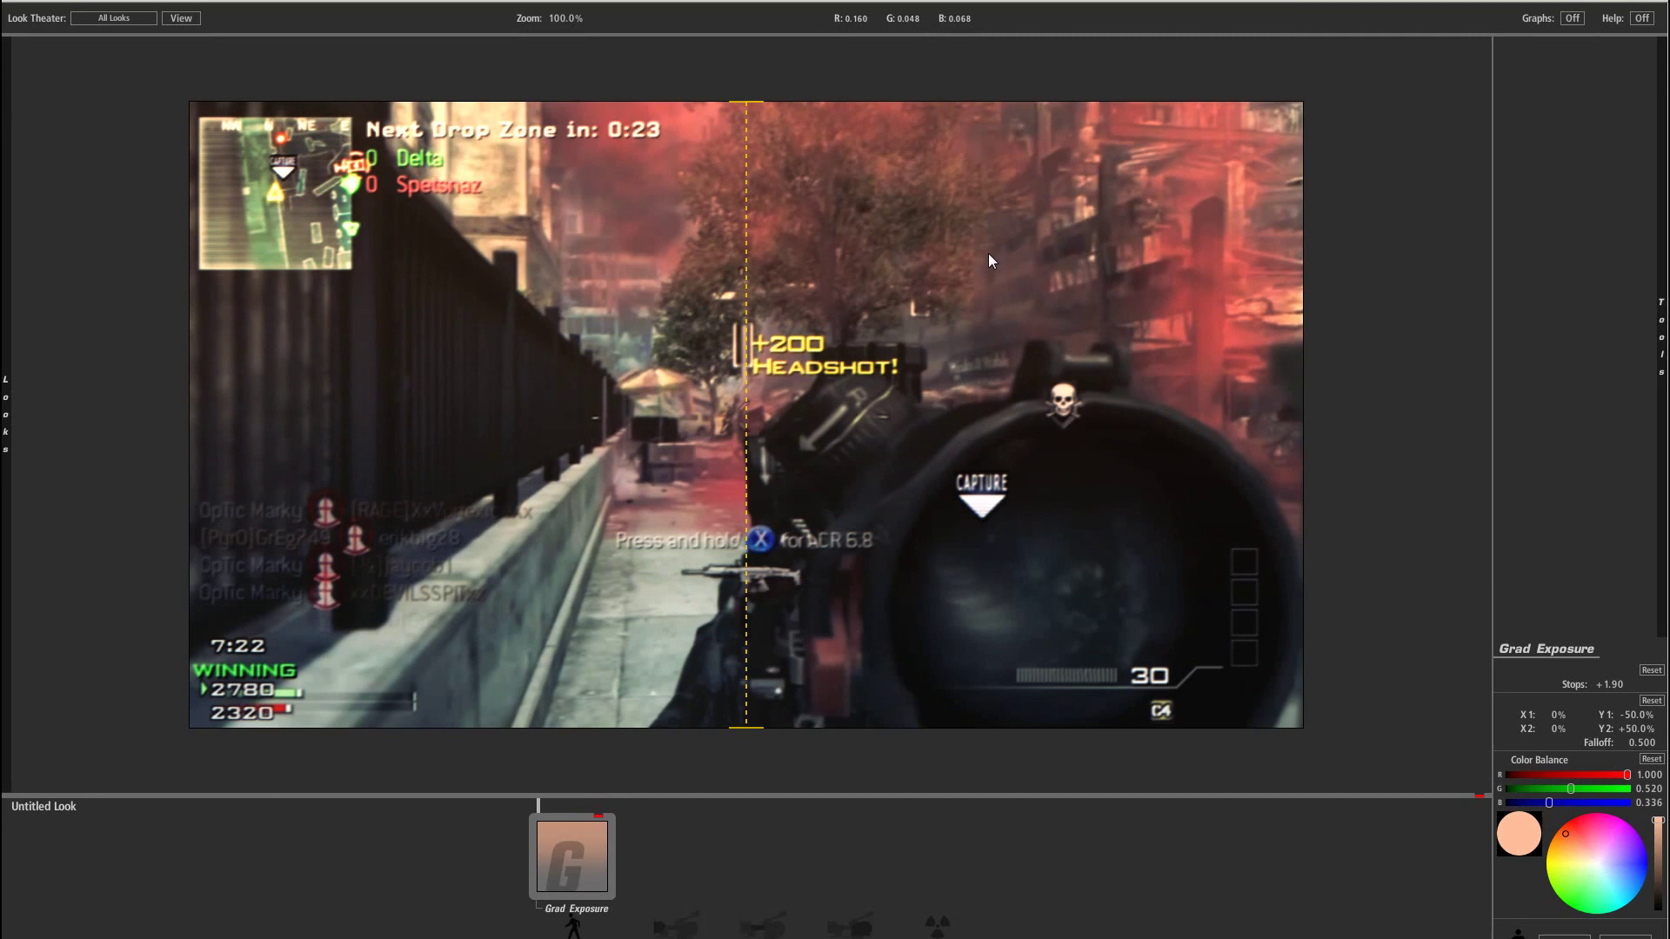
left_click_drag(769, 106, 1050, 108)
Add a second Grad Exposure angled upper left, tinted lavender, at +1.30 stops.
mouse_move(1660, 409)
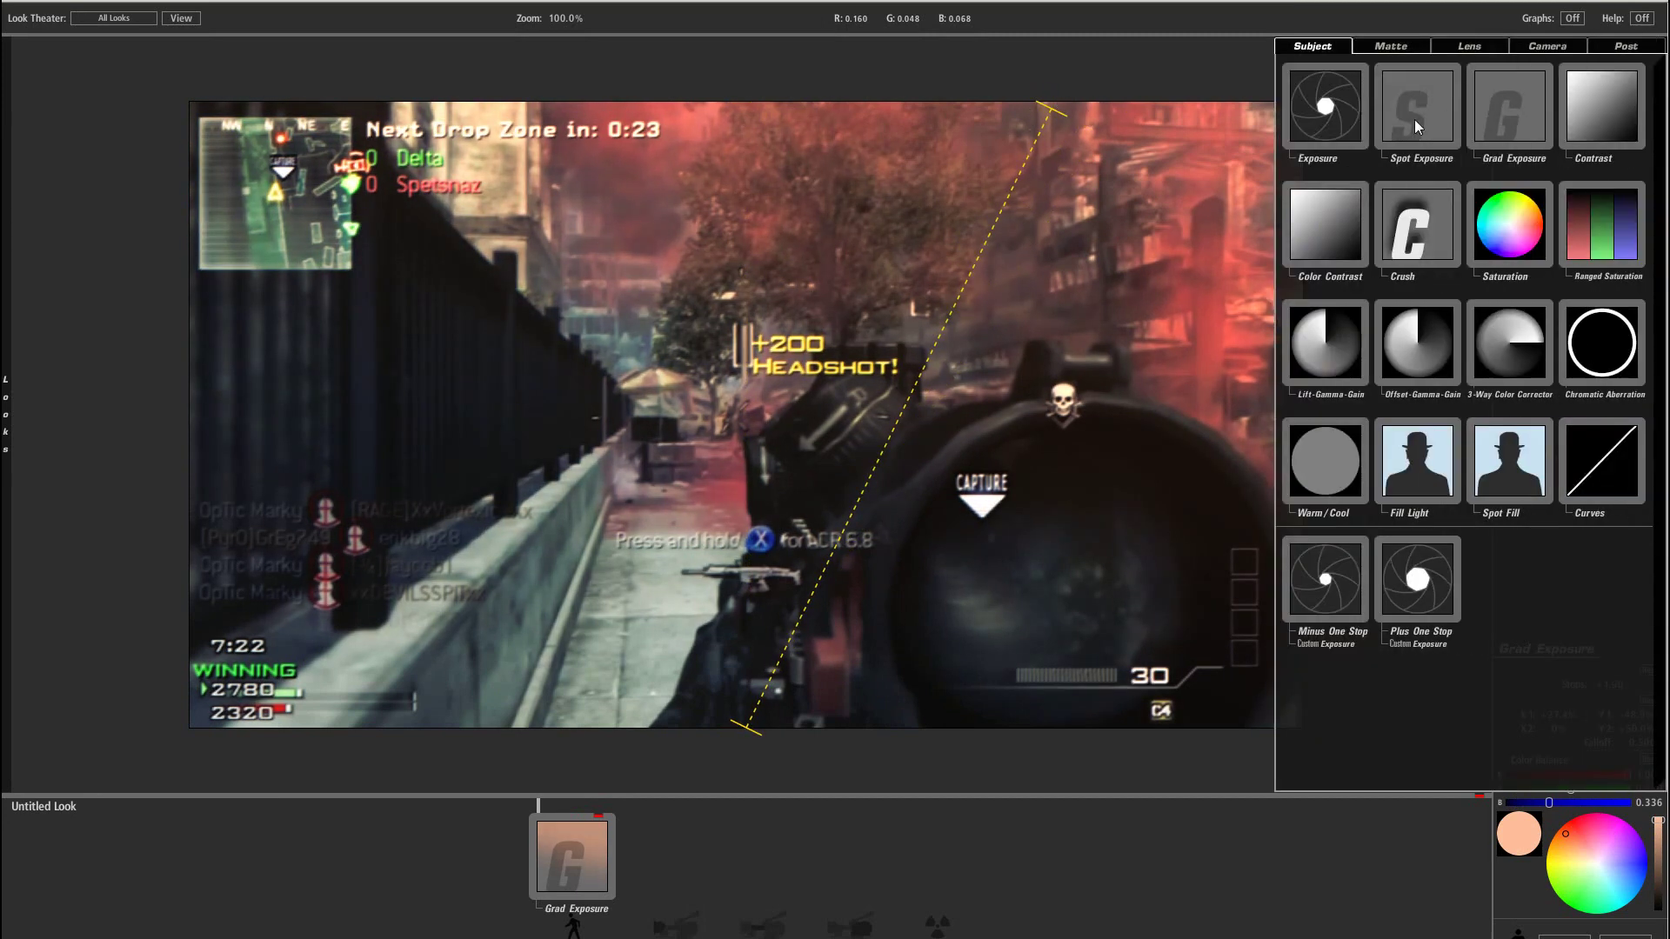
left_click(1520, 115)
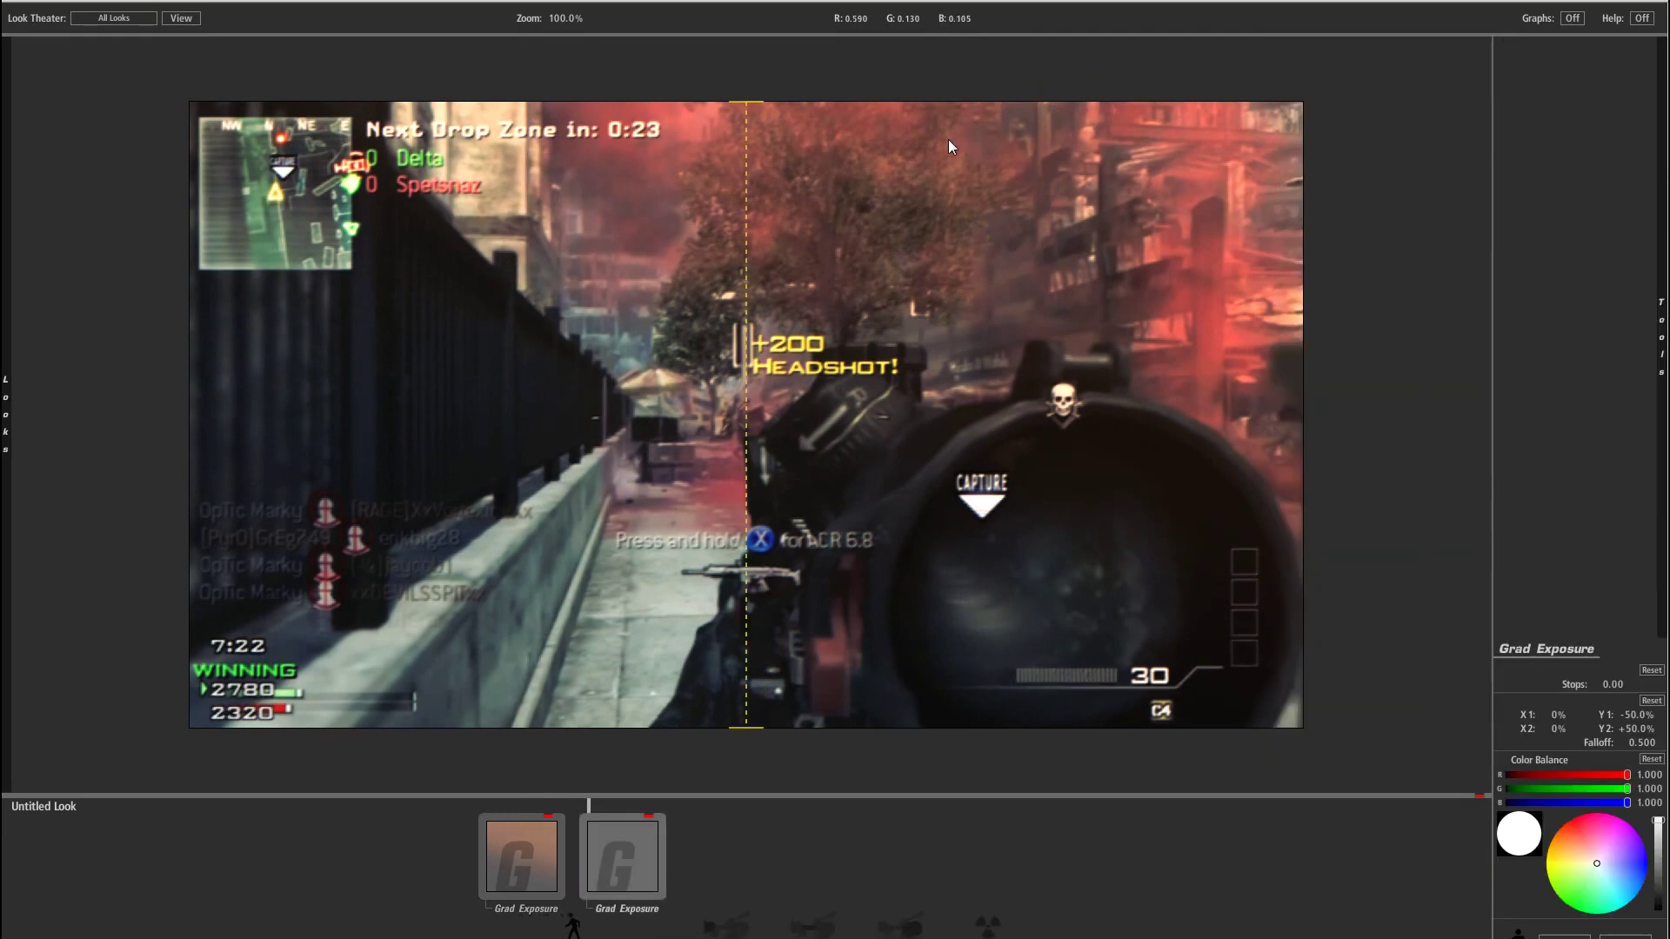
left_click_drag(746, 104, 376, 156)
left_click_drag(1612, 854, 1628, 848)
left_click_drag(1611, 684, 1616, 685)
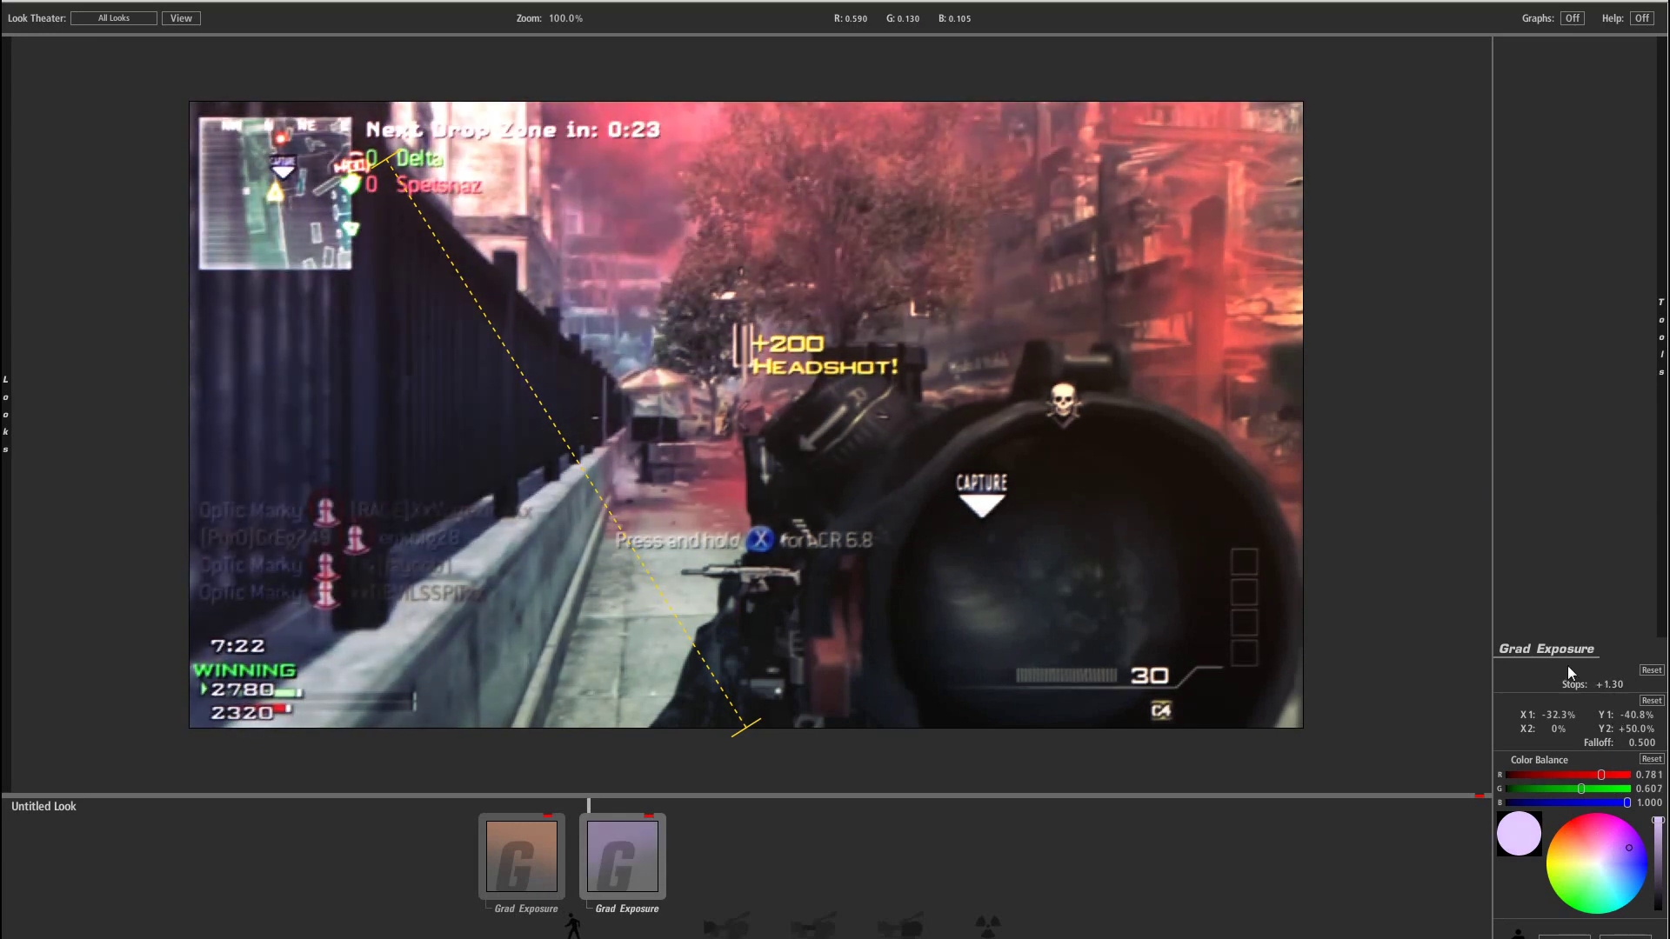
Switch the Looks tool drawer to the Matte category.
mouse_move(1662, 339)
left_click(1575, 17)
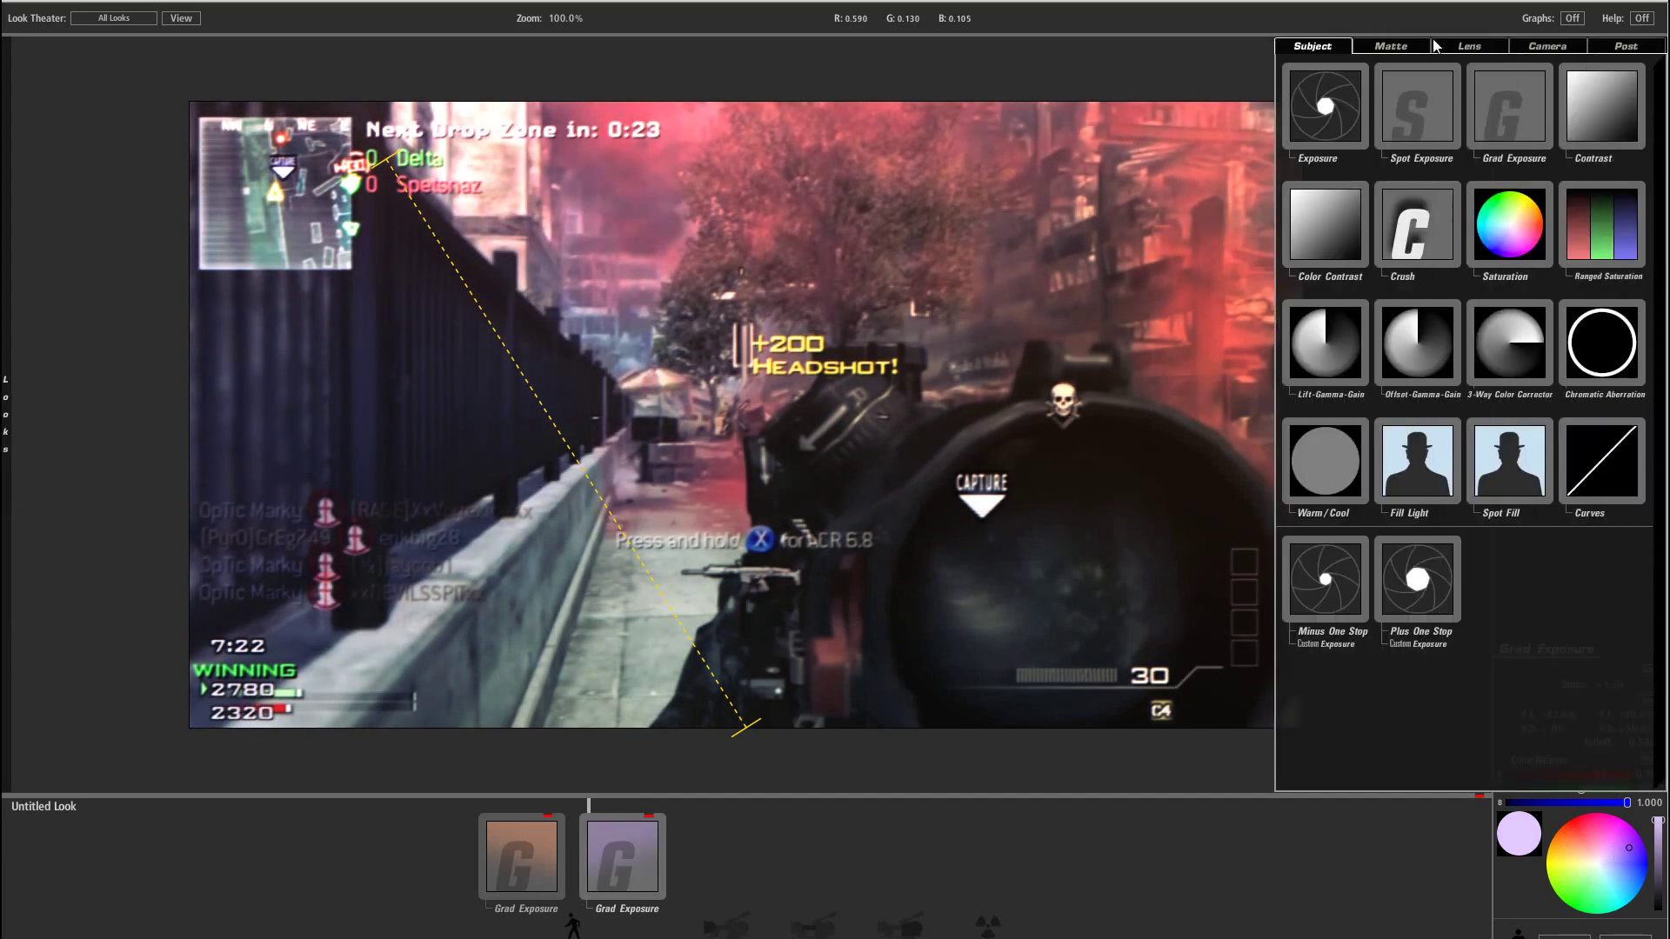
left_click(1396, 49)
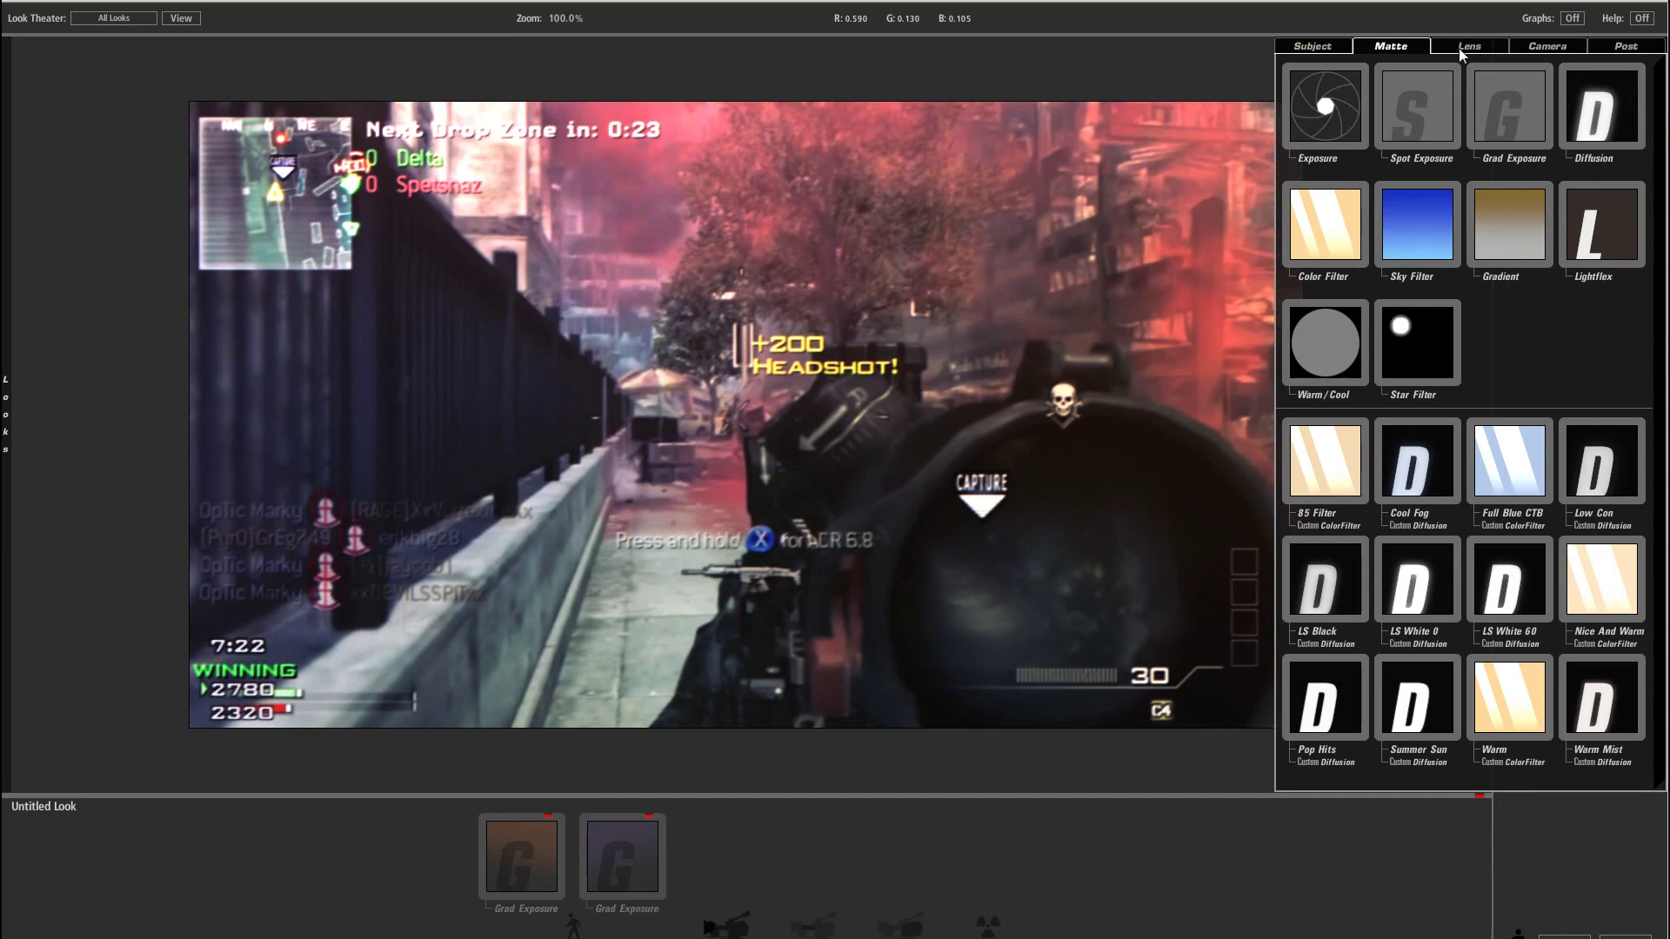
Add Diffusion and adjust its Size down to 1.85%, then back up to 4.10%.
left_click(1601, 121)
left_click_drag(1642, 680, 1629, 715)
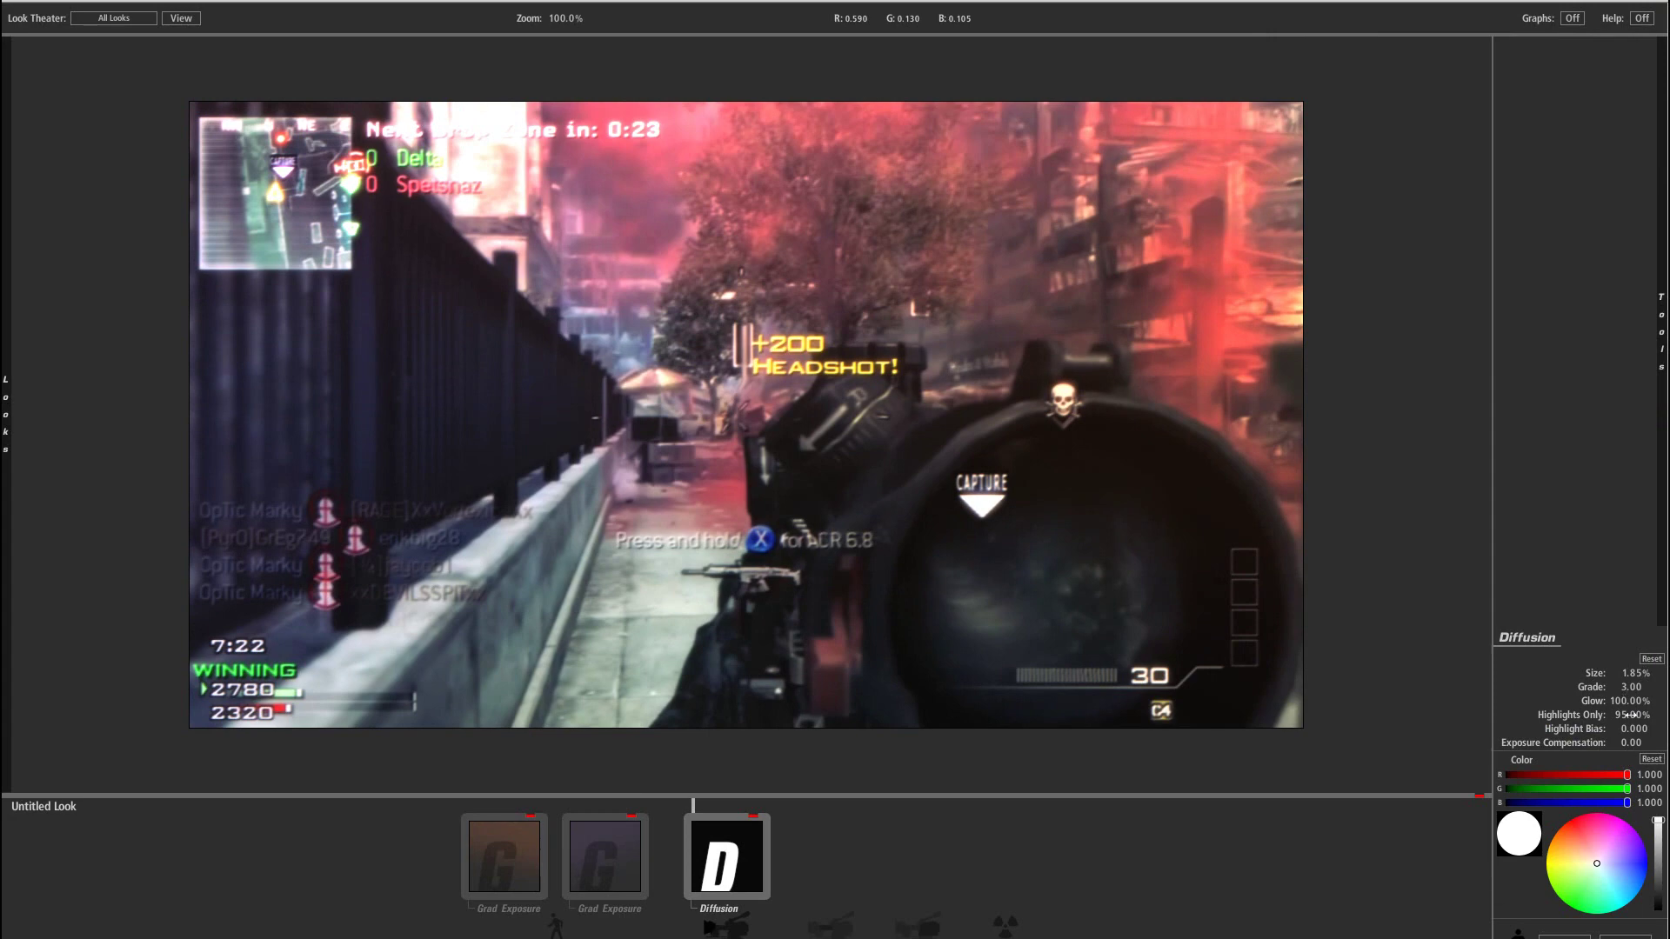
left_click_drag(1626, 675, 1630, 602)
mouse_move(1655, 472)
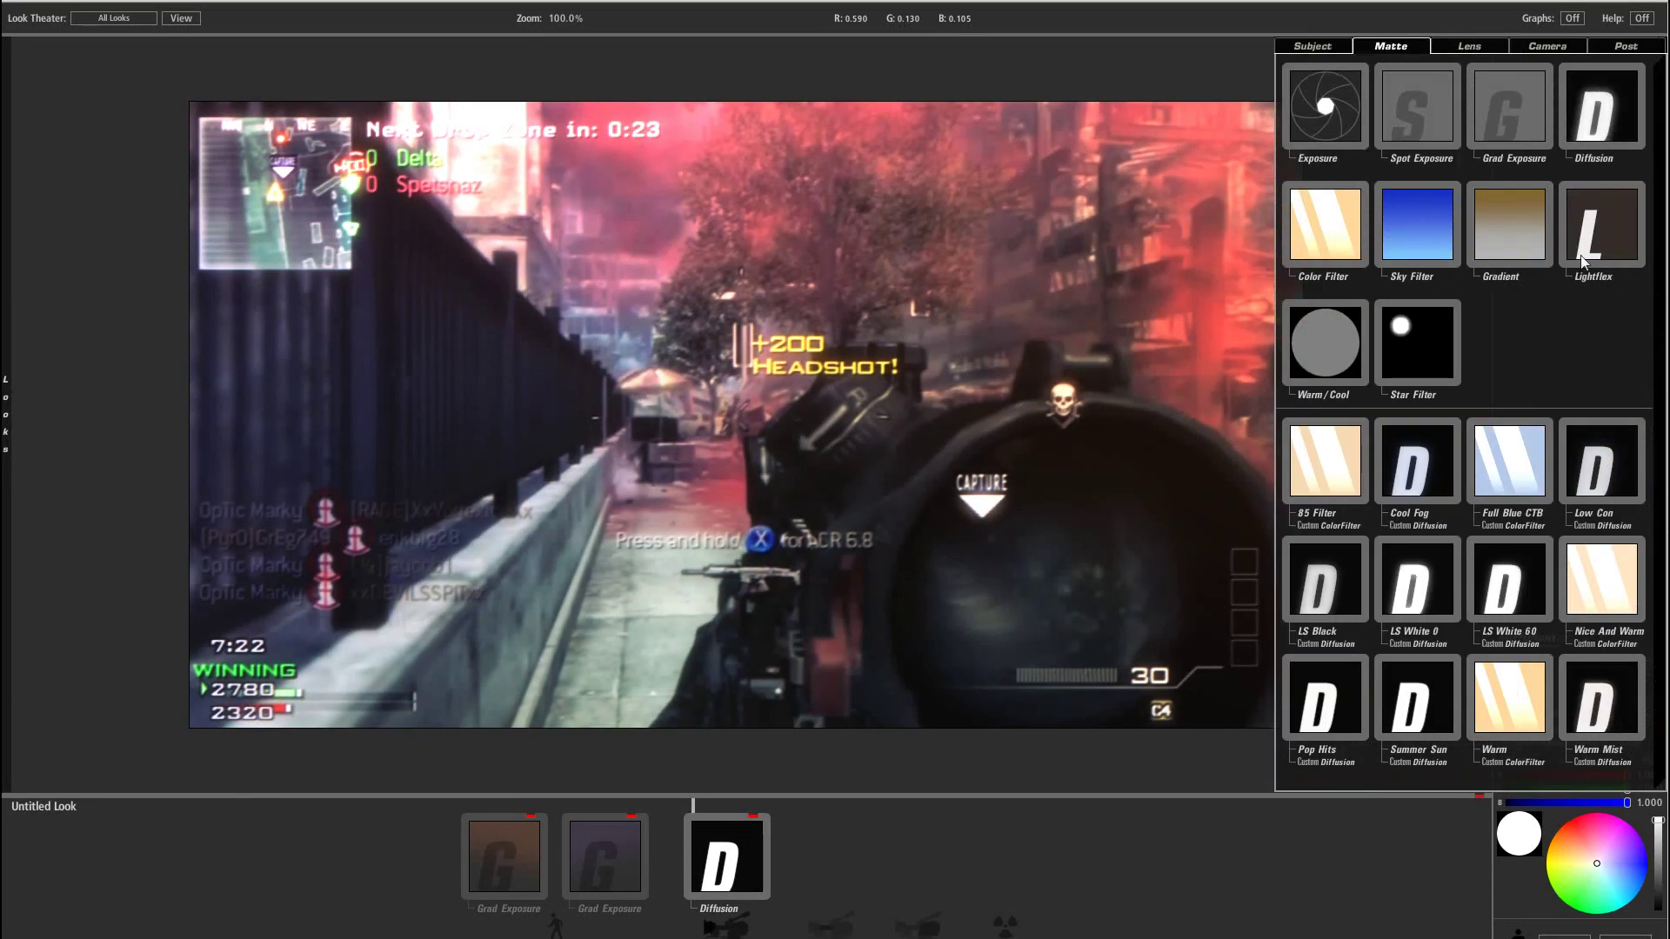
Add an Anamorphic Flare from the Lens tools and lower its Boost to dim the streaks.
left_click(1474, 52)
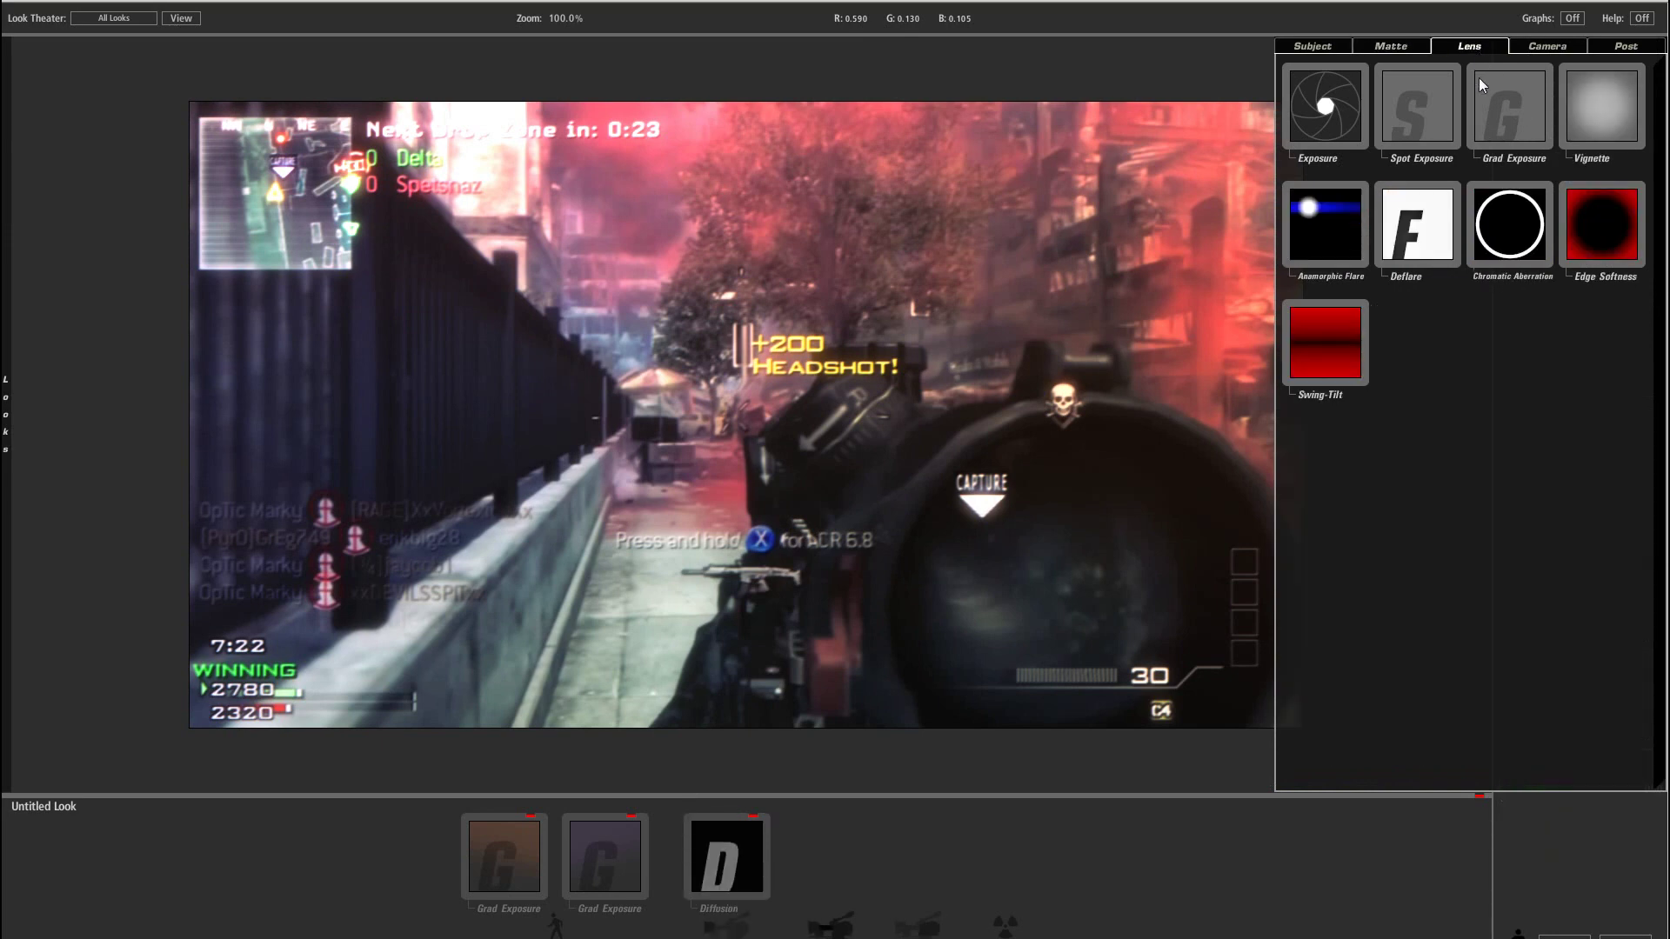
left_click(1334, 238)
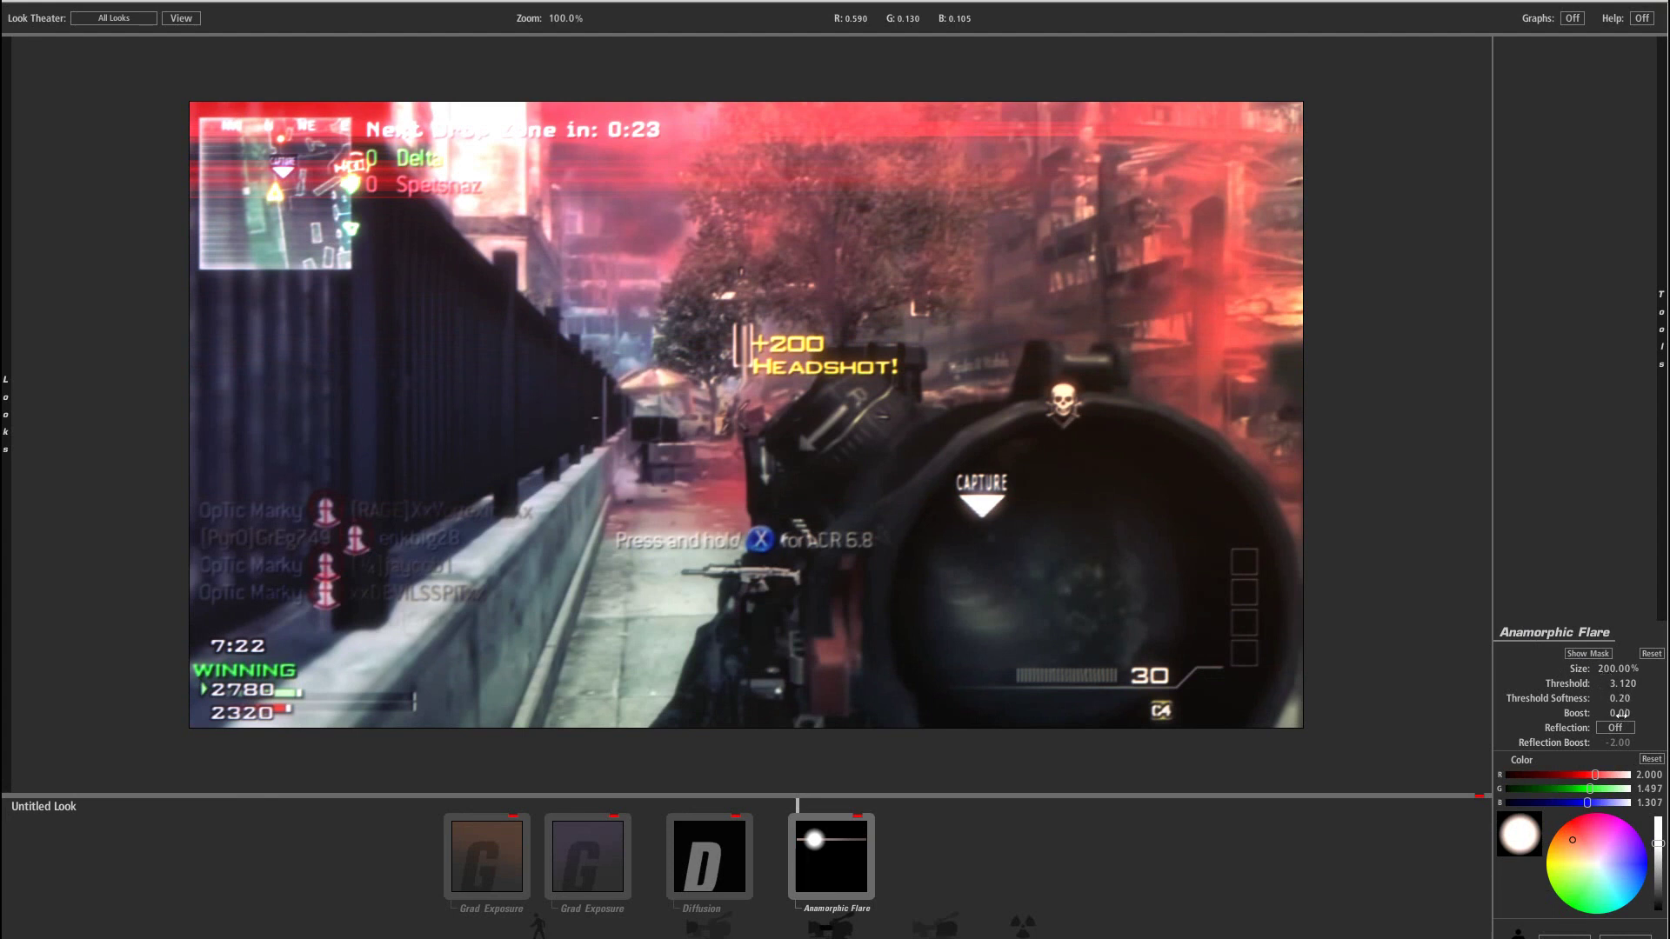
left_click_drag(1619, 714, 1601, 715)
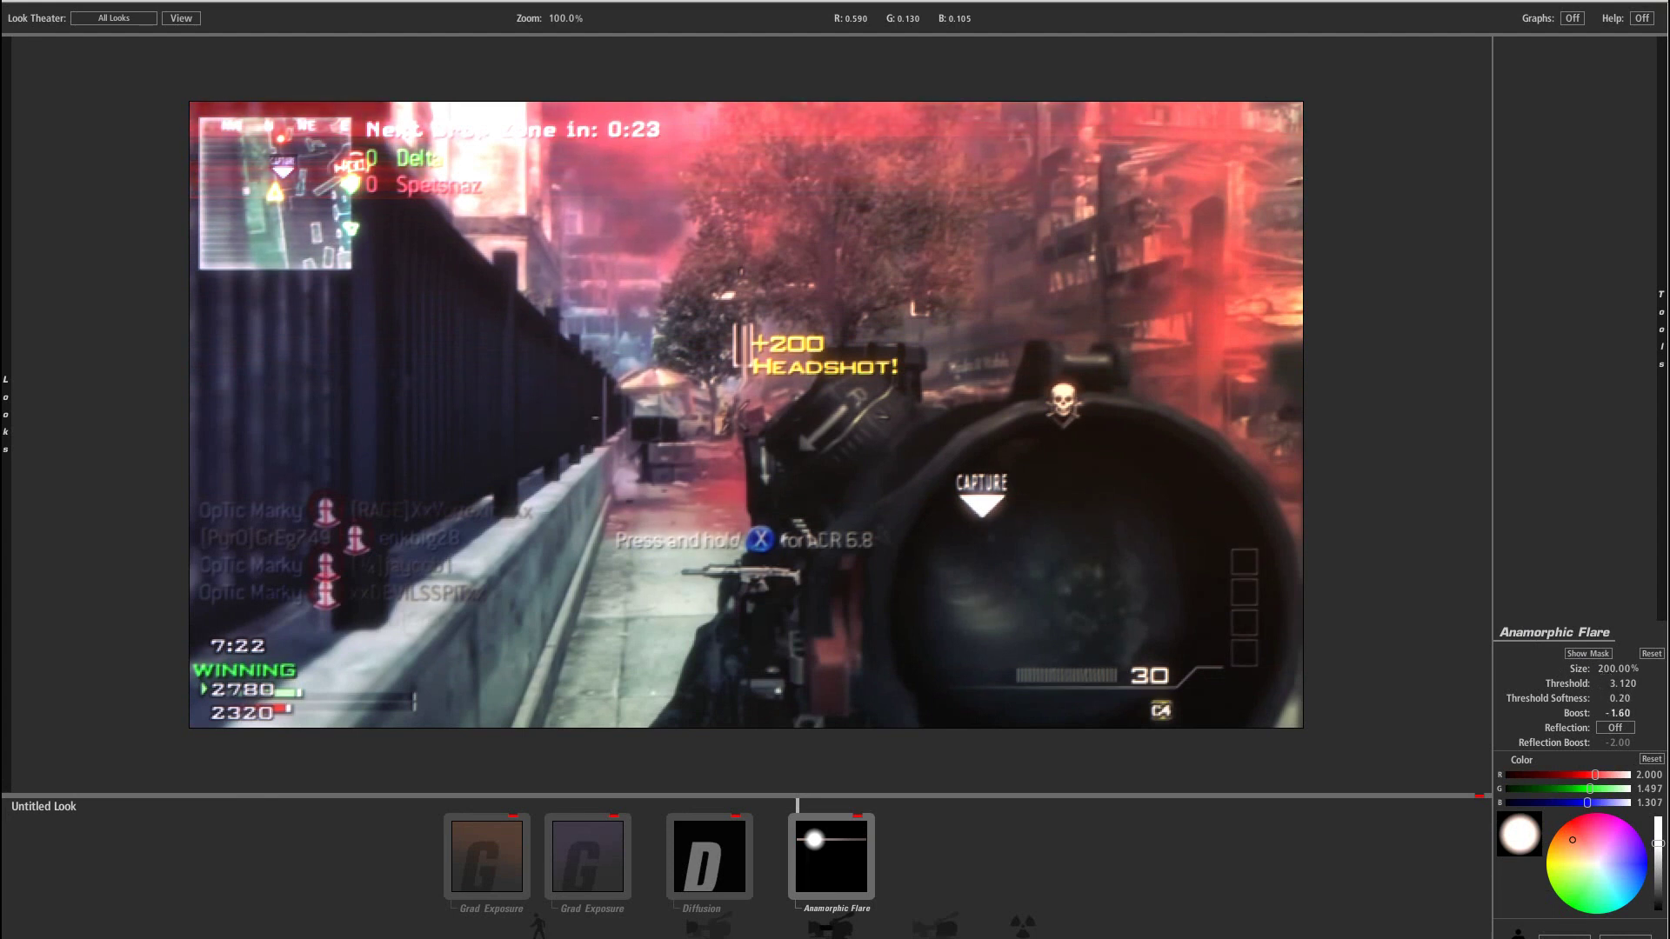
Add Chromatic Aberration with Green/Magenta pushed to +1.000.
mouse_move(1661, 329)
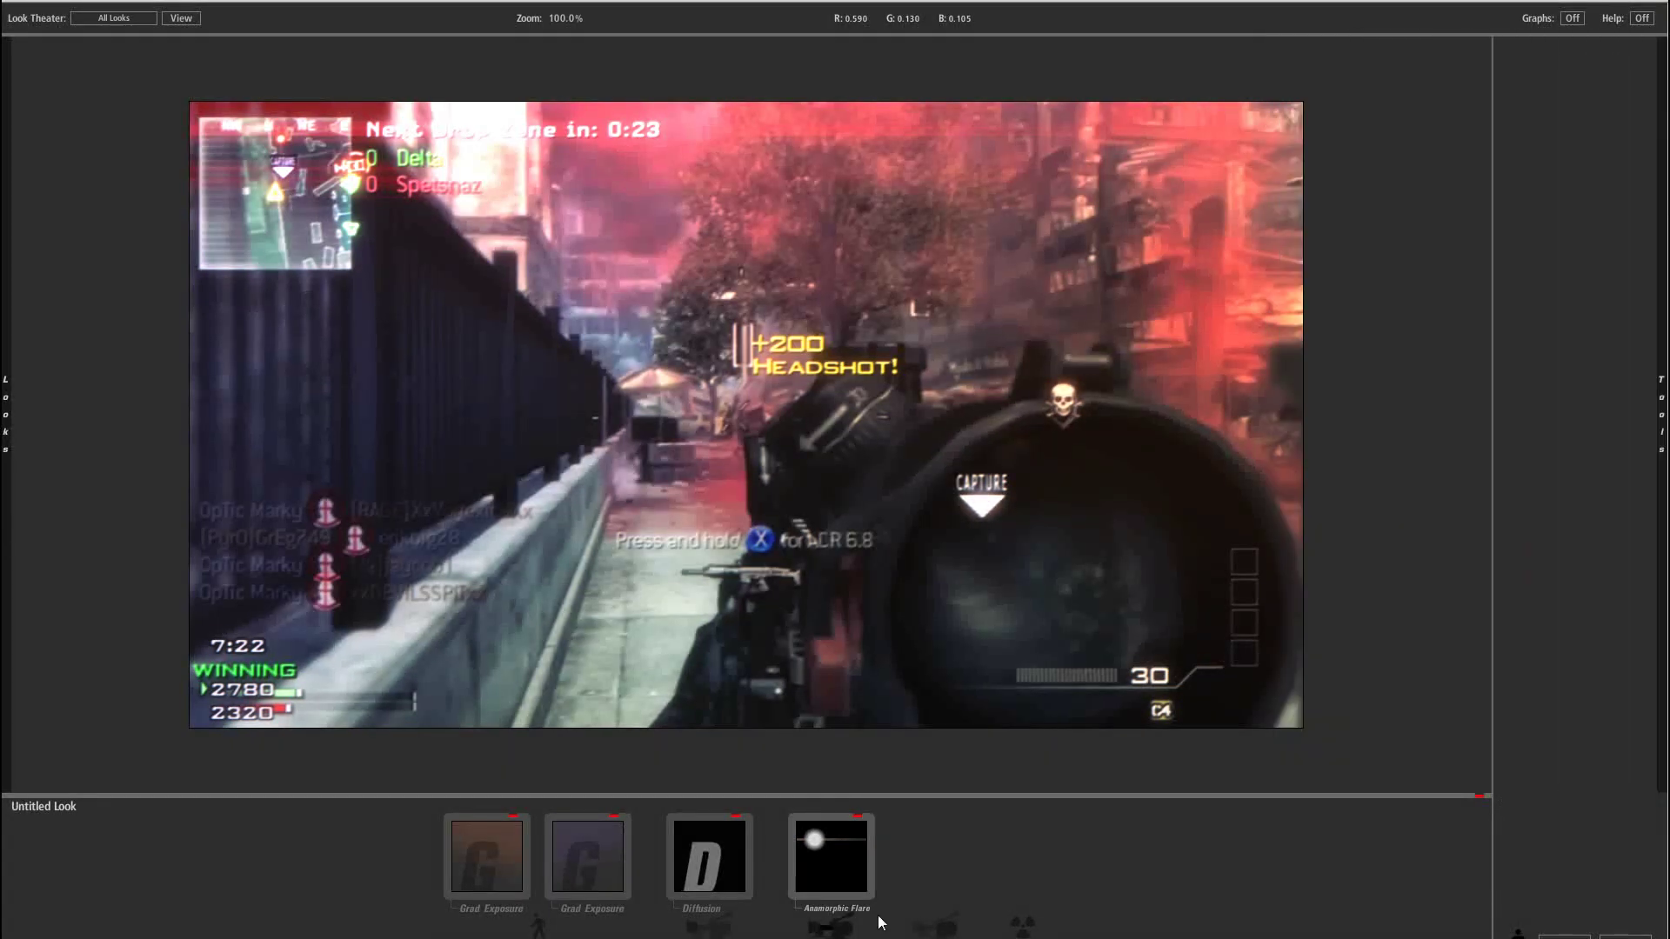
mouse_move(1662, 414)
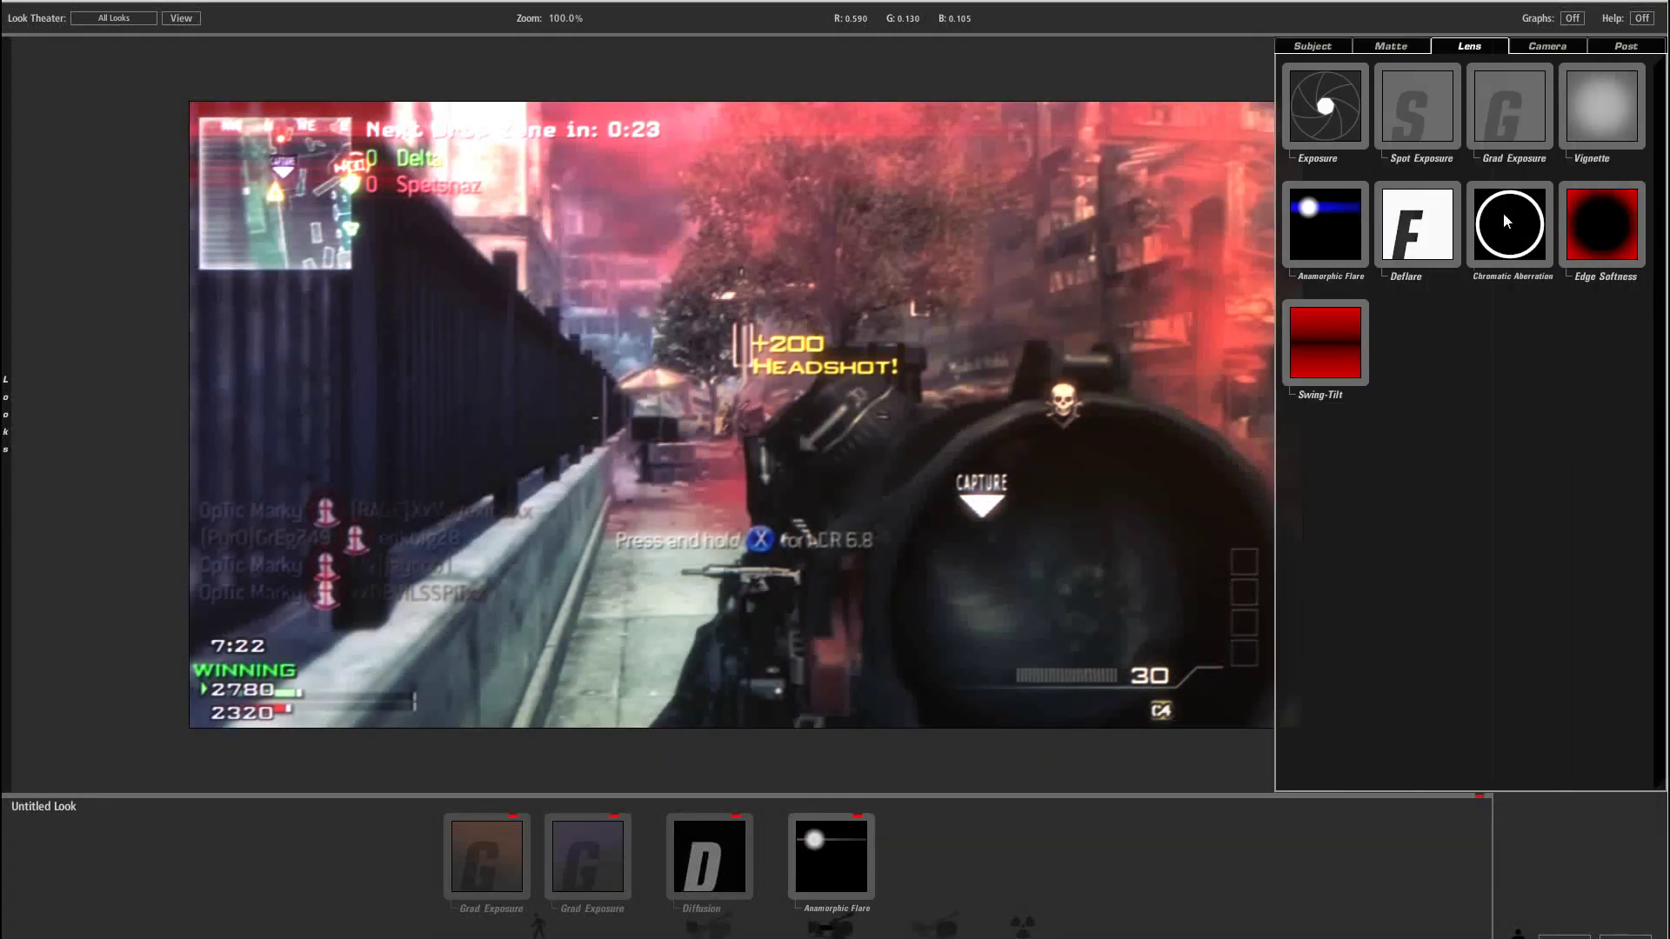
double_click(1507, 221)
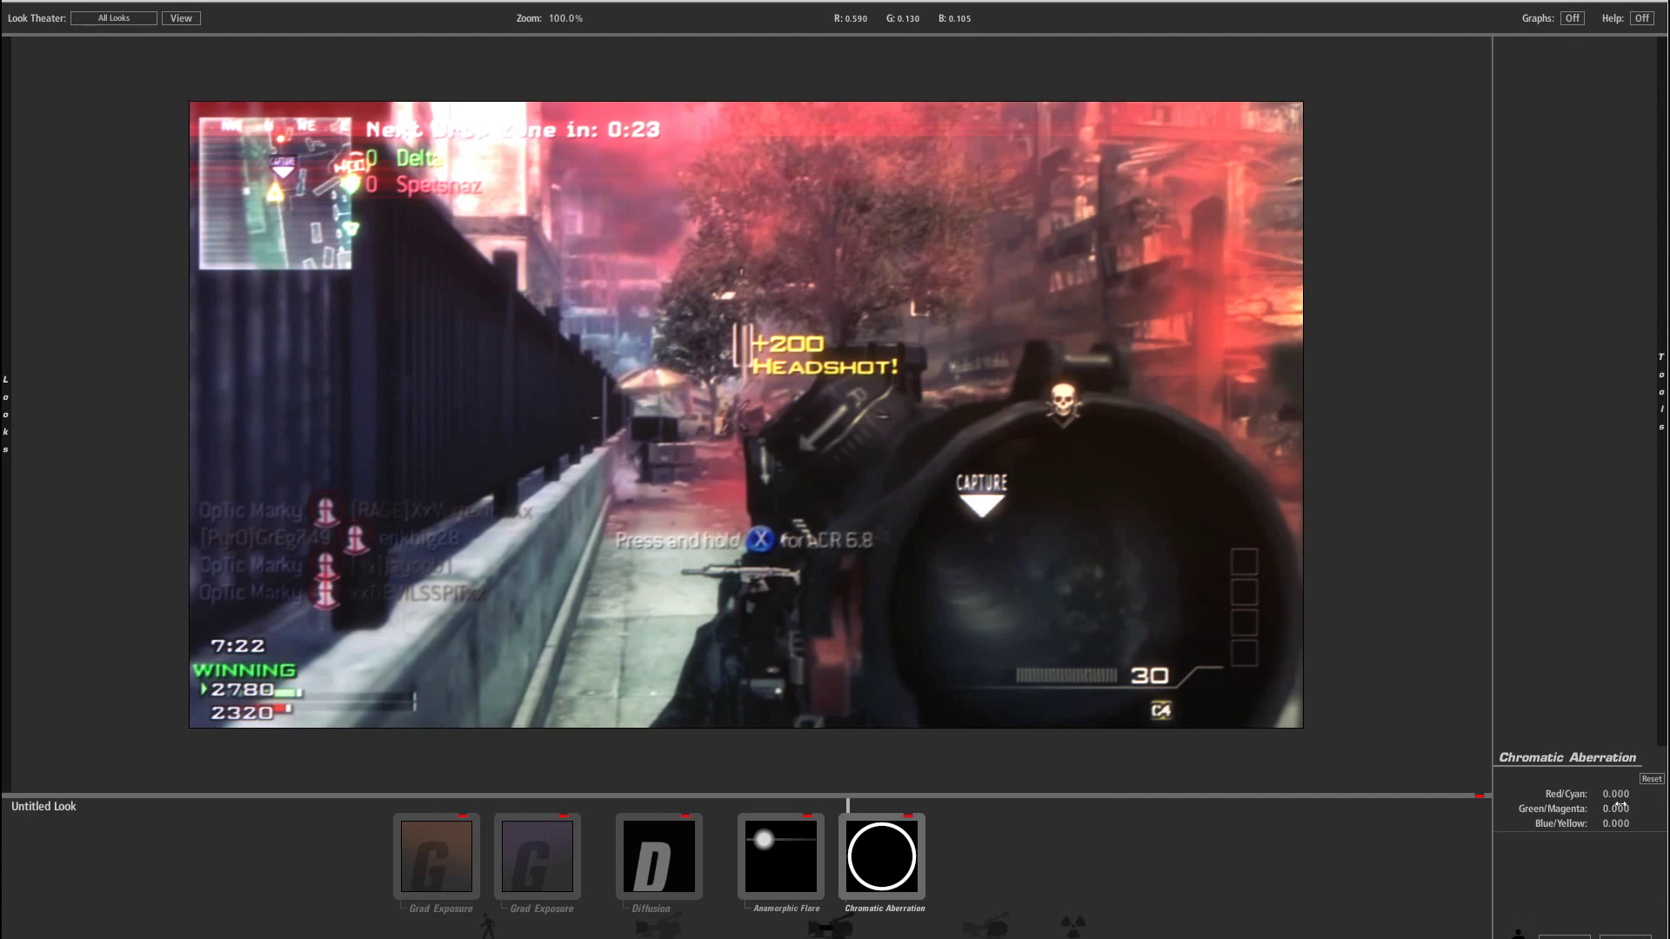
left_click_drag(1620, 806, 1605, 673)
Add a third Grad Exposure at +0.90 stops brightening the top, tinted warm peach.
mouse_move(1661, 414)
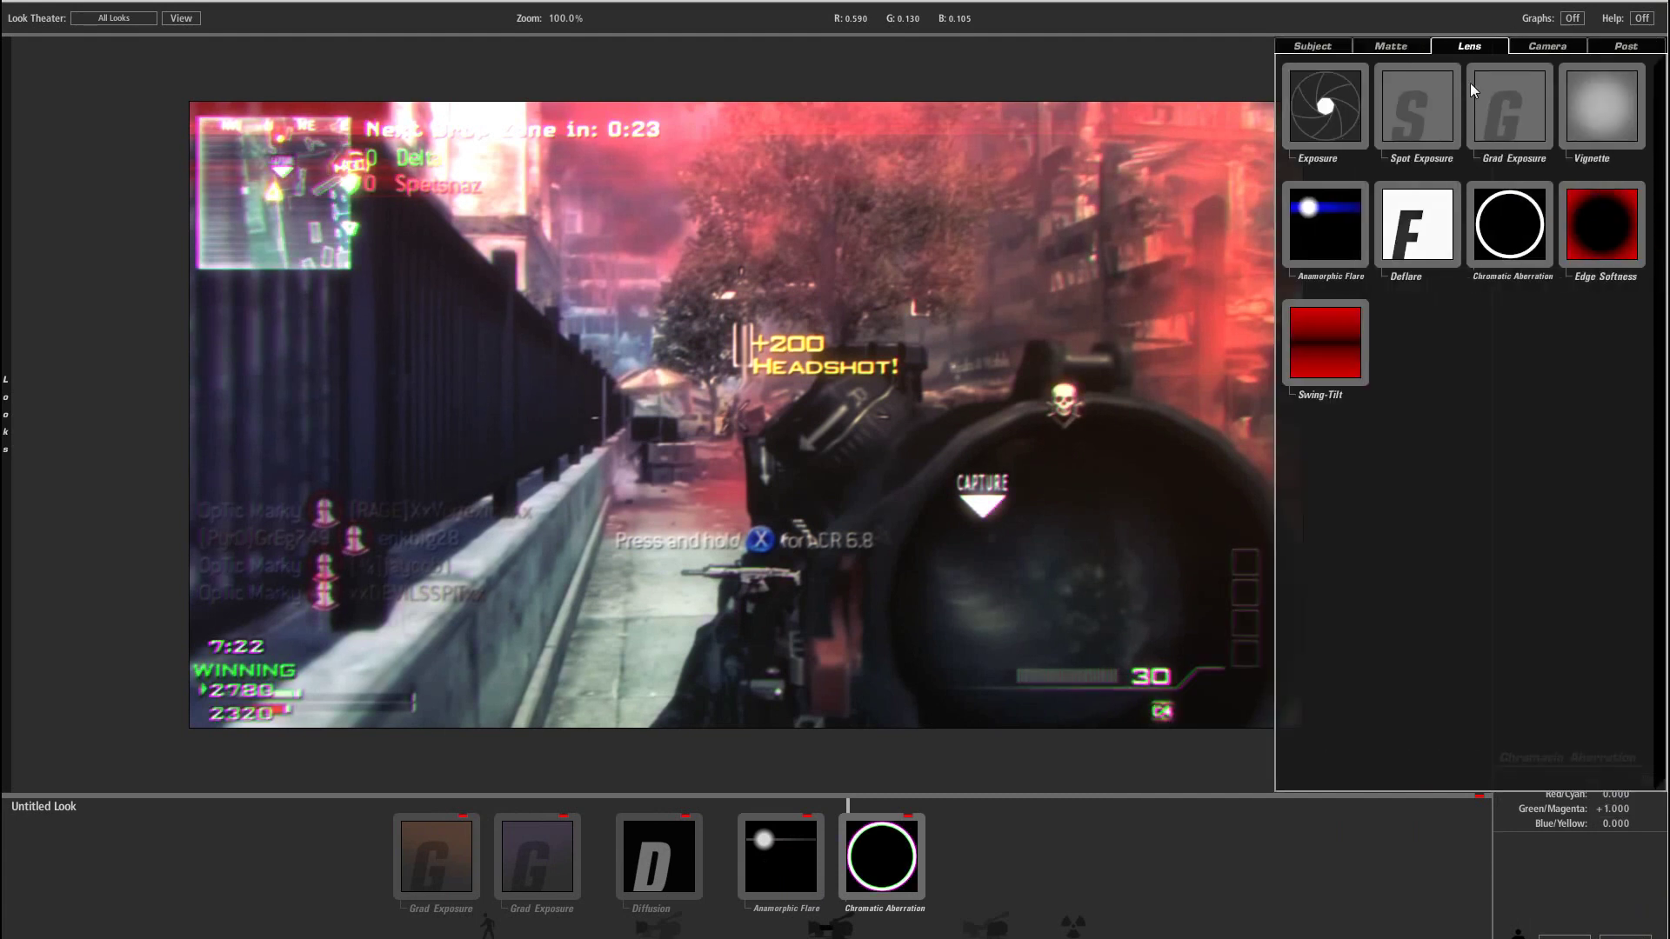
double_click(1502, 121)
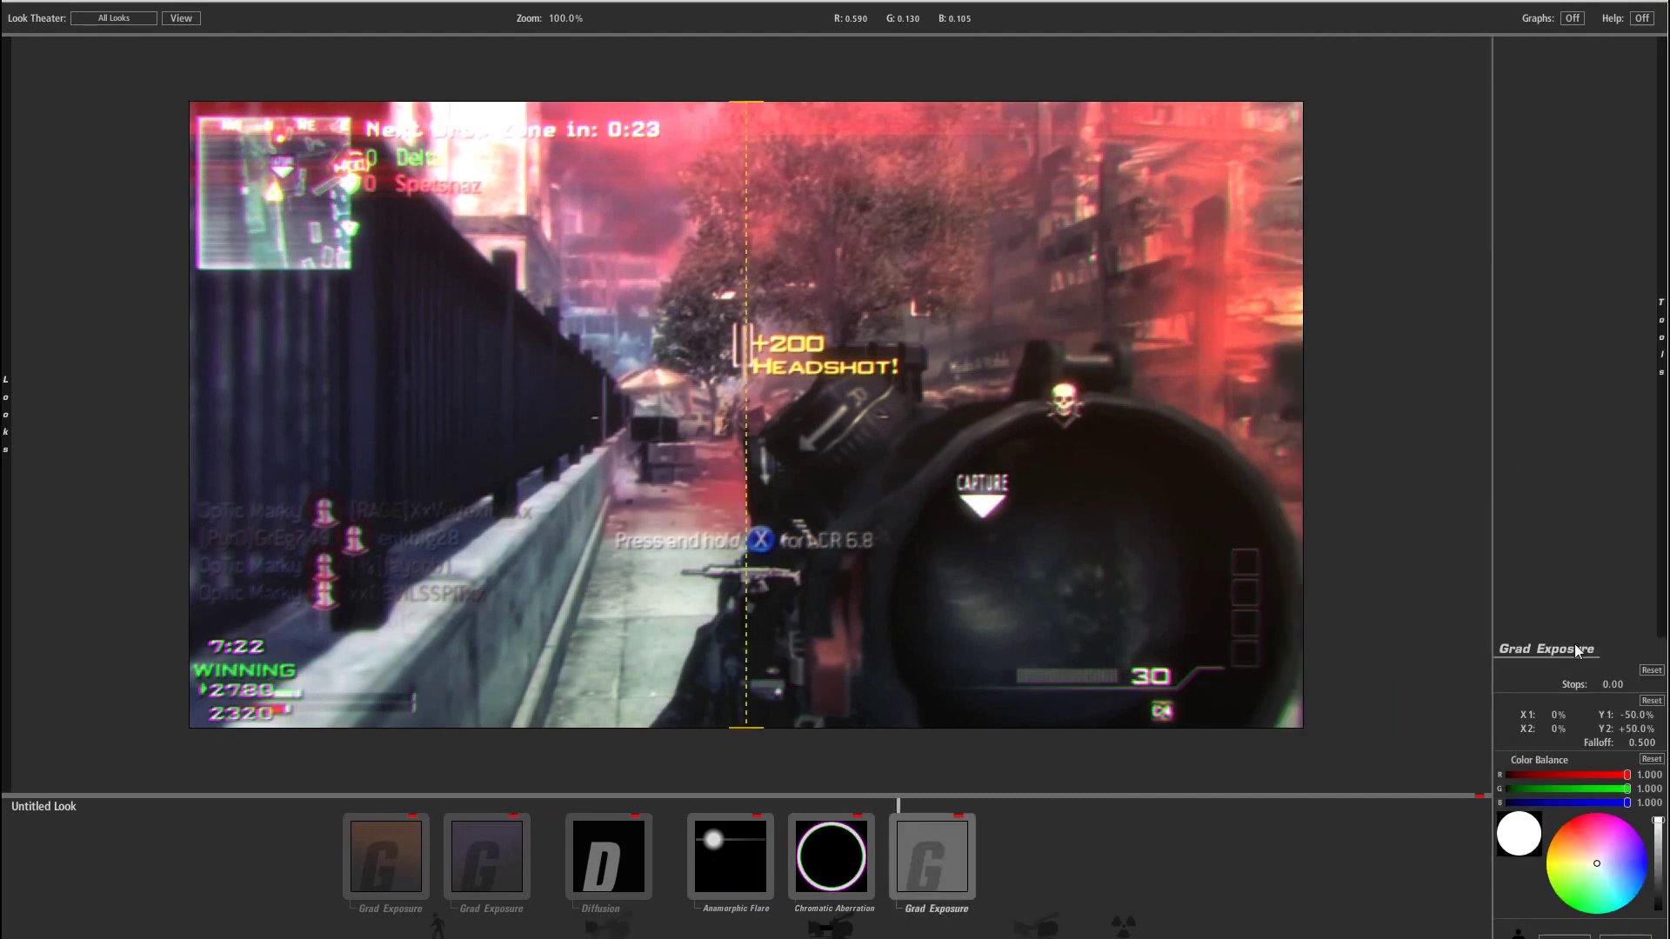
left_click_drag(1616, 685, 1639, 685)
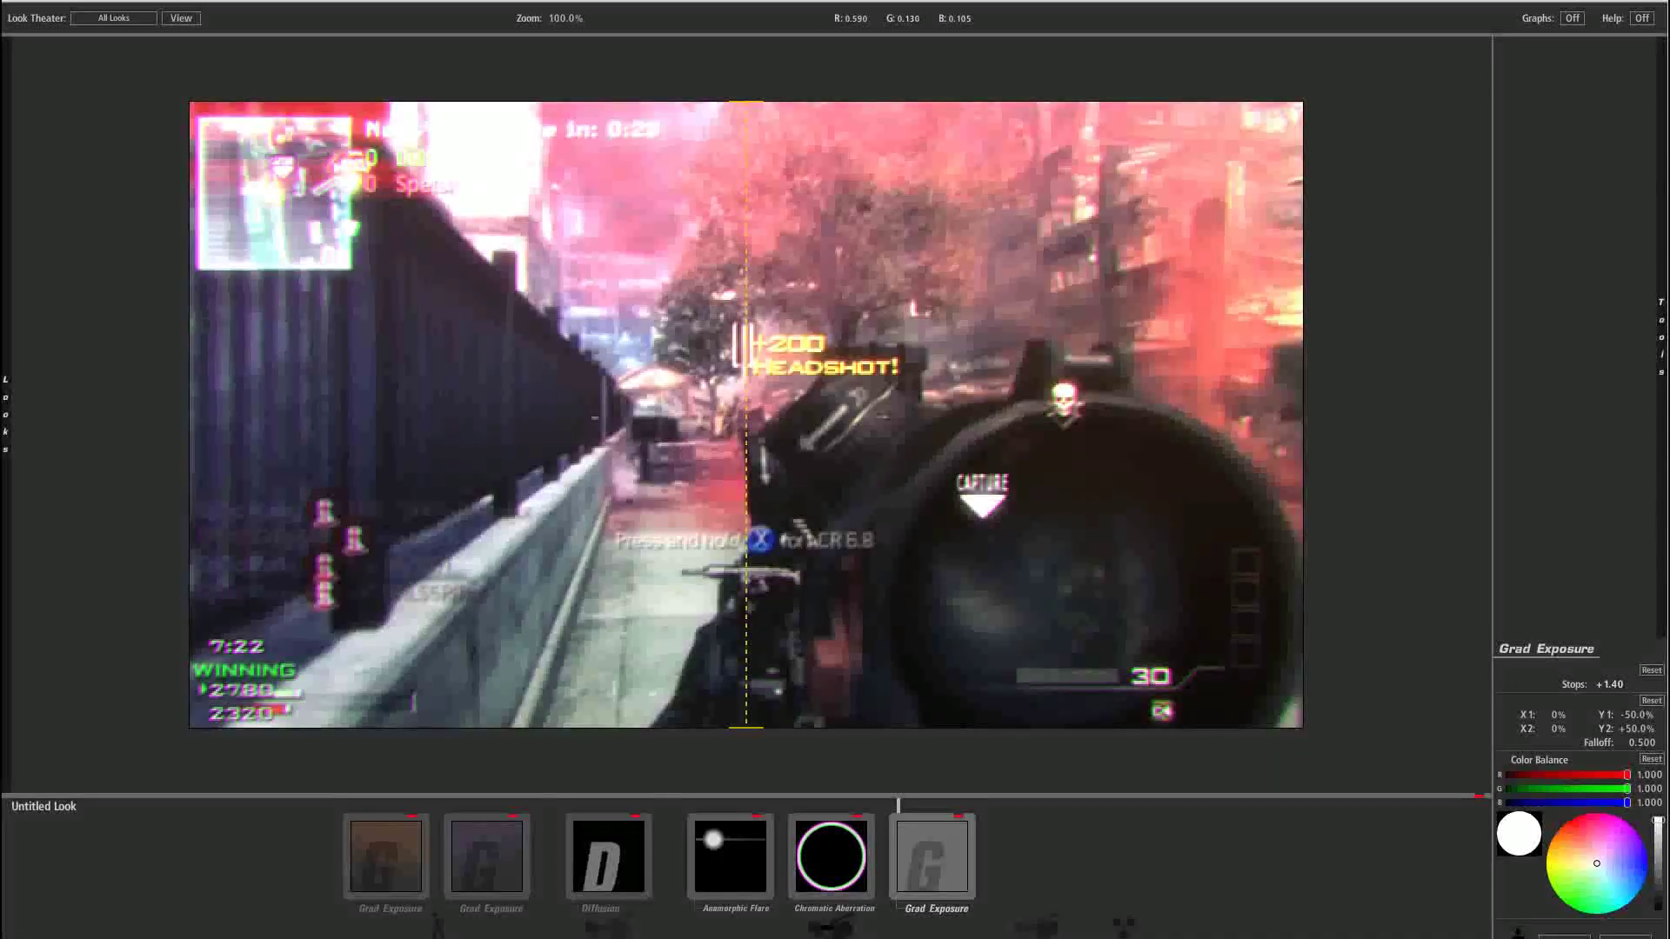
mouse_move(1660, 339)
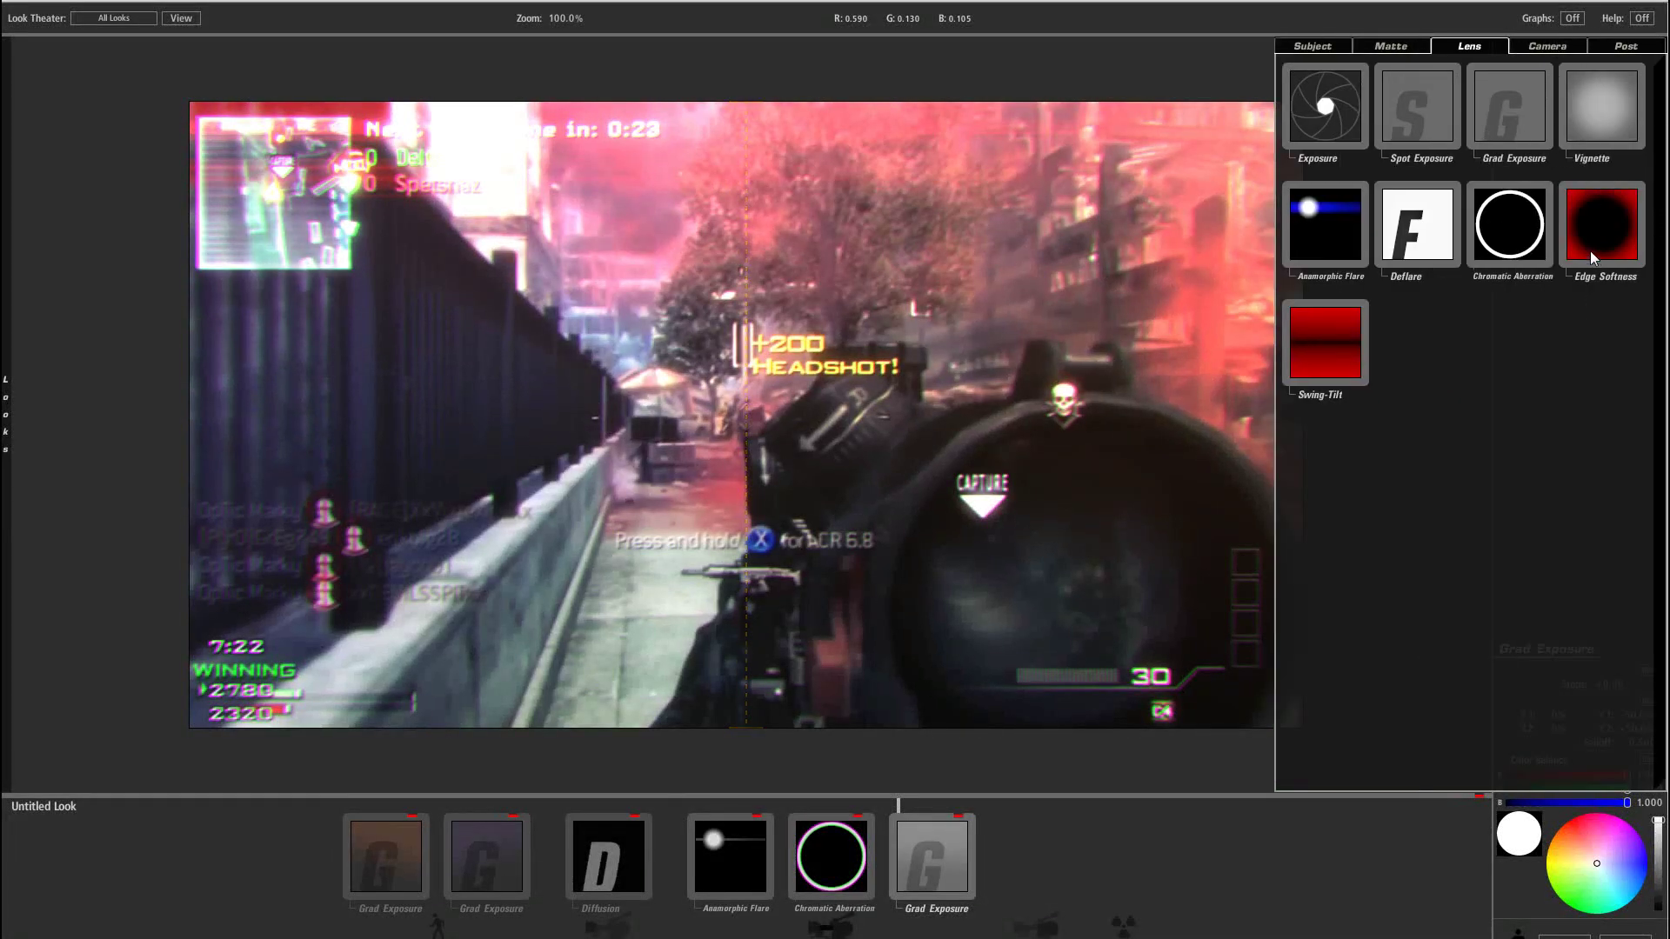
left_click_drag(1586, 835, 1570, 824)
Add a Color Reversal at 50% strength from the Camera tools, then check the Post tools.
mouse_move(1661, 161)
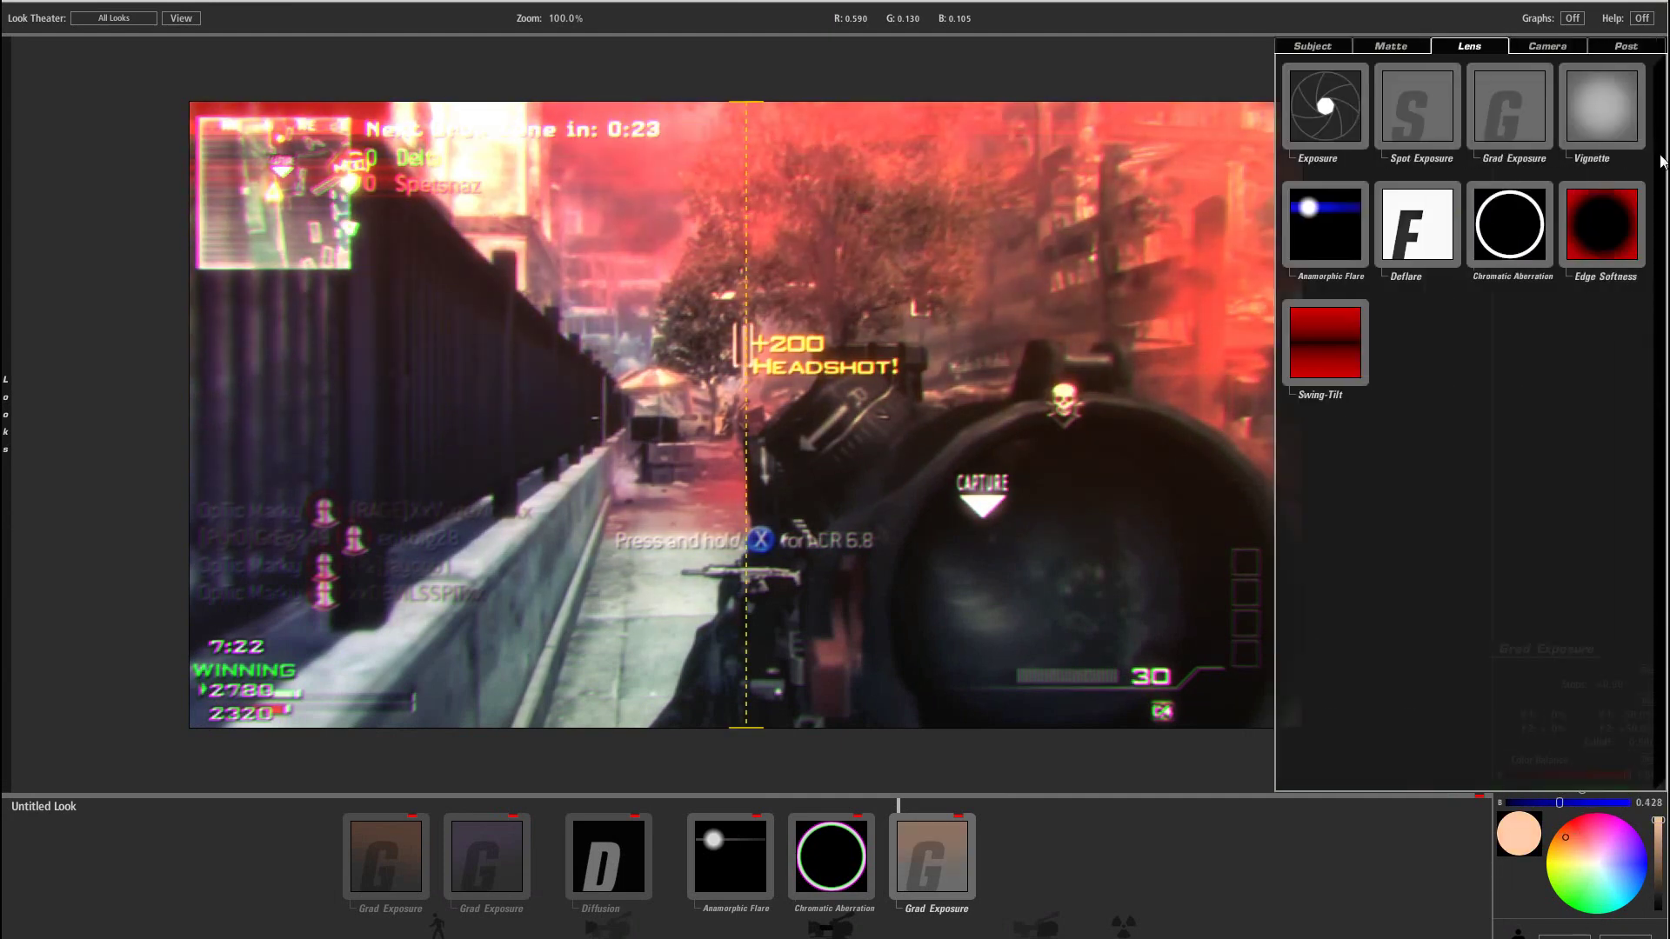
left_click(1561, 51)
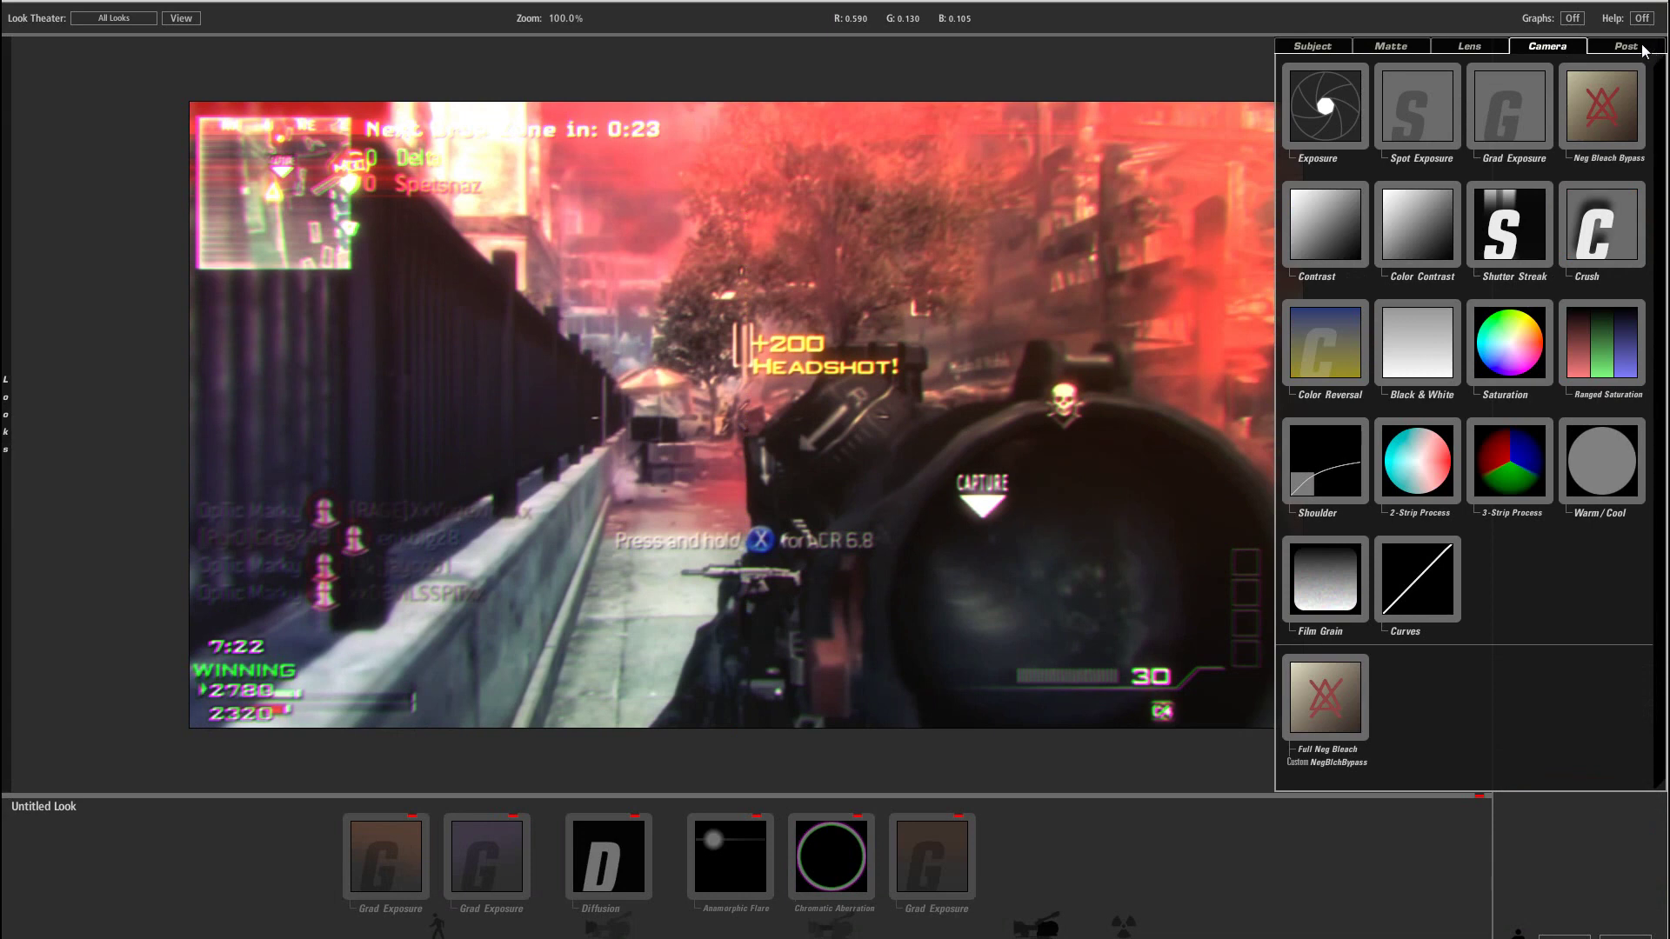
double_click(1336, 337)
mouse_move(1659, 243)
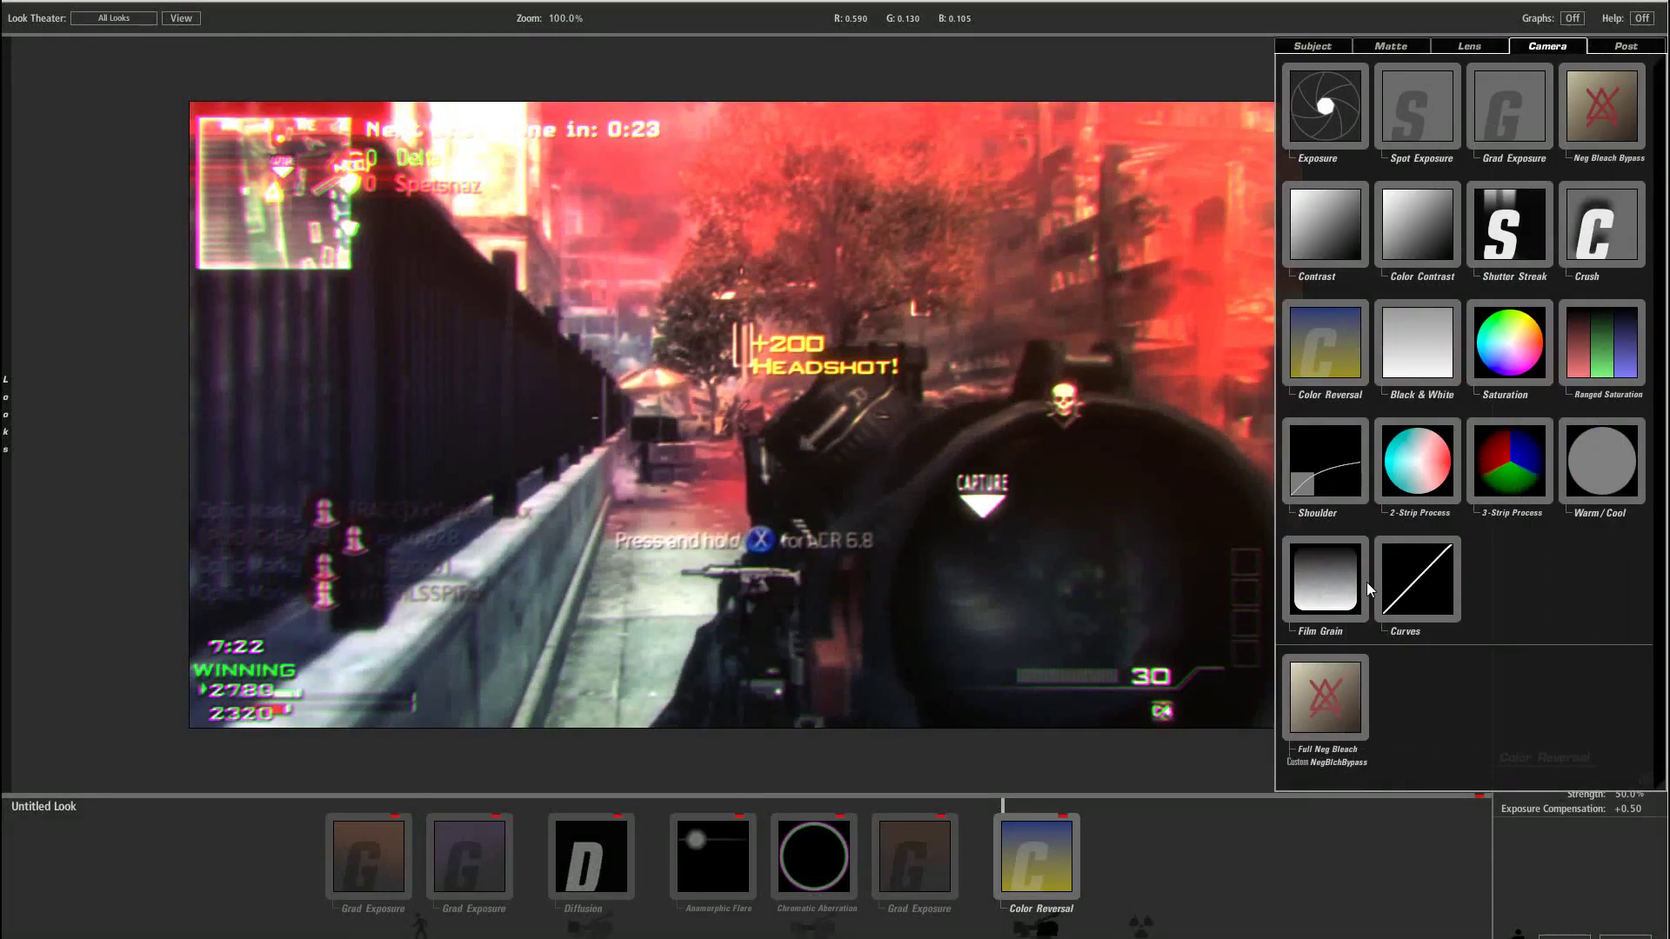
left_click(1625, 50)
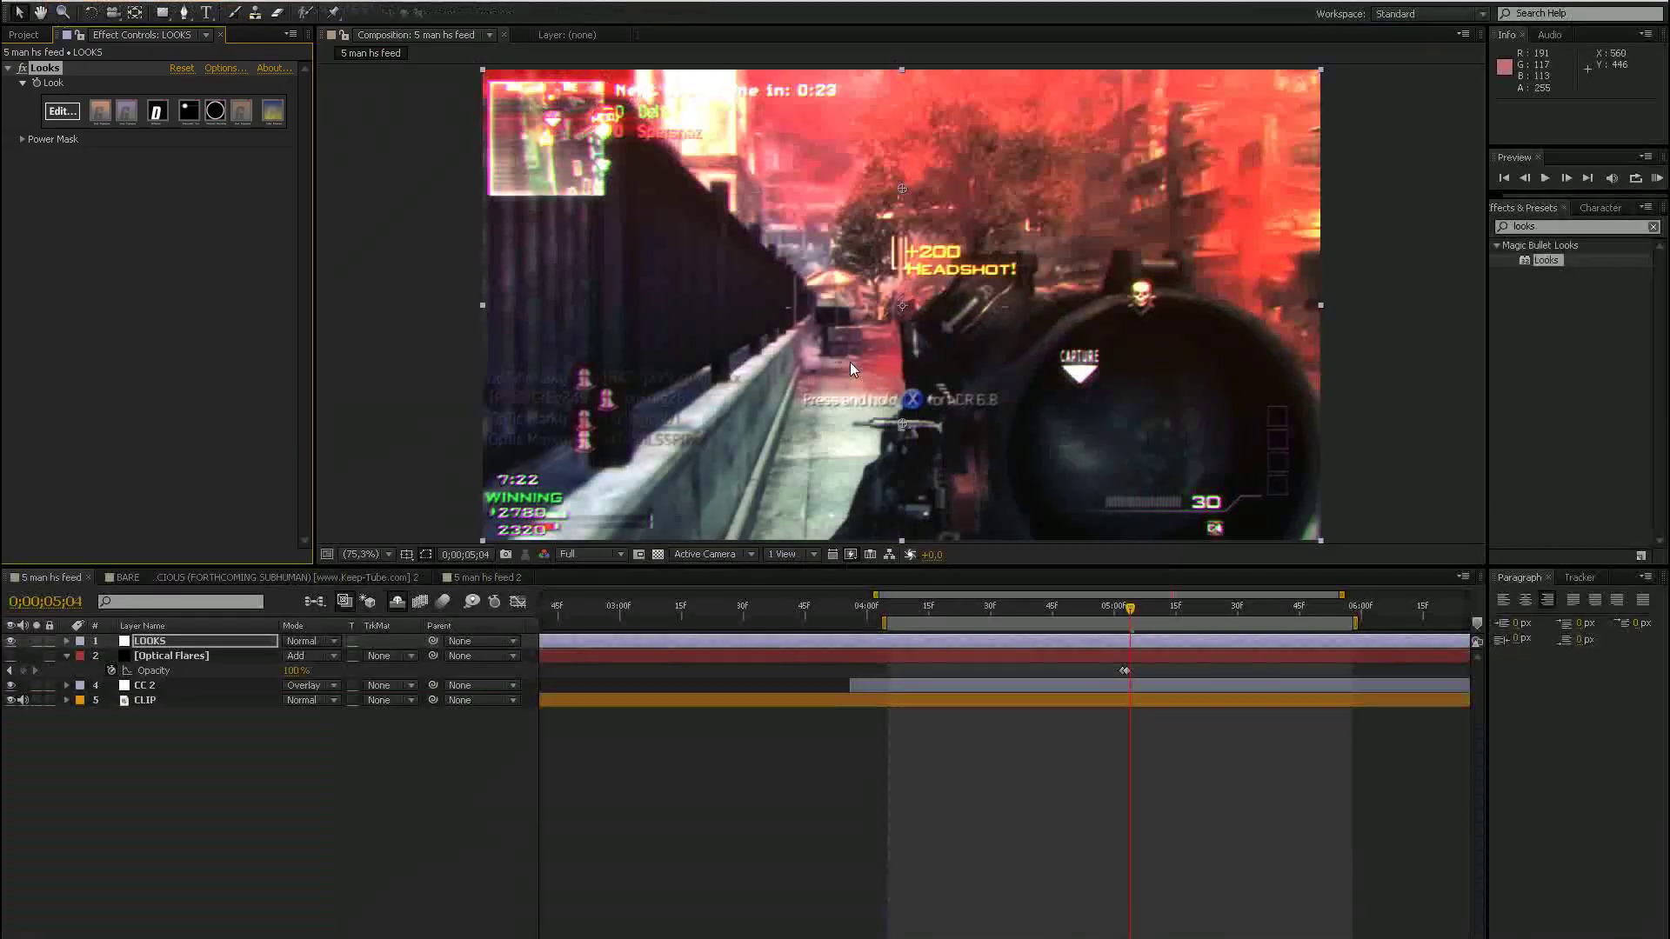
Draw a rectangle mask over the top half of the LOOKS layer, then fit the viewer.
left_click(162, 13)
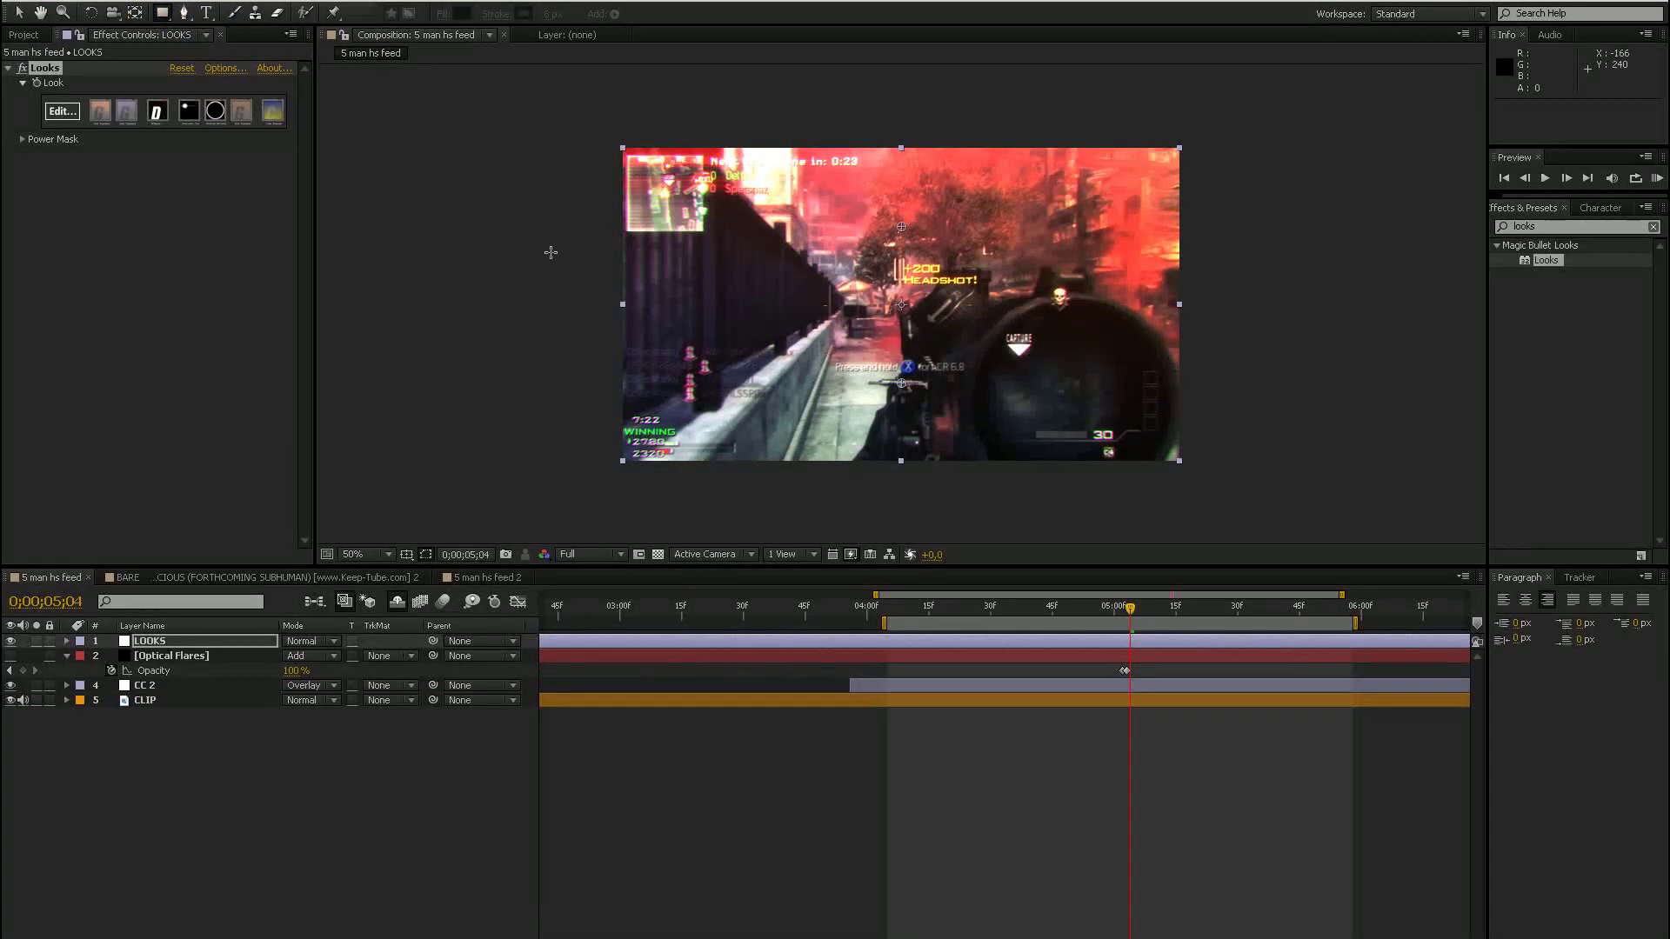
key("comma")
key("comma")
key("comma")
key("comma")
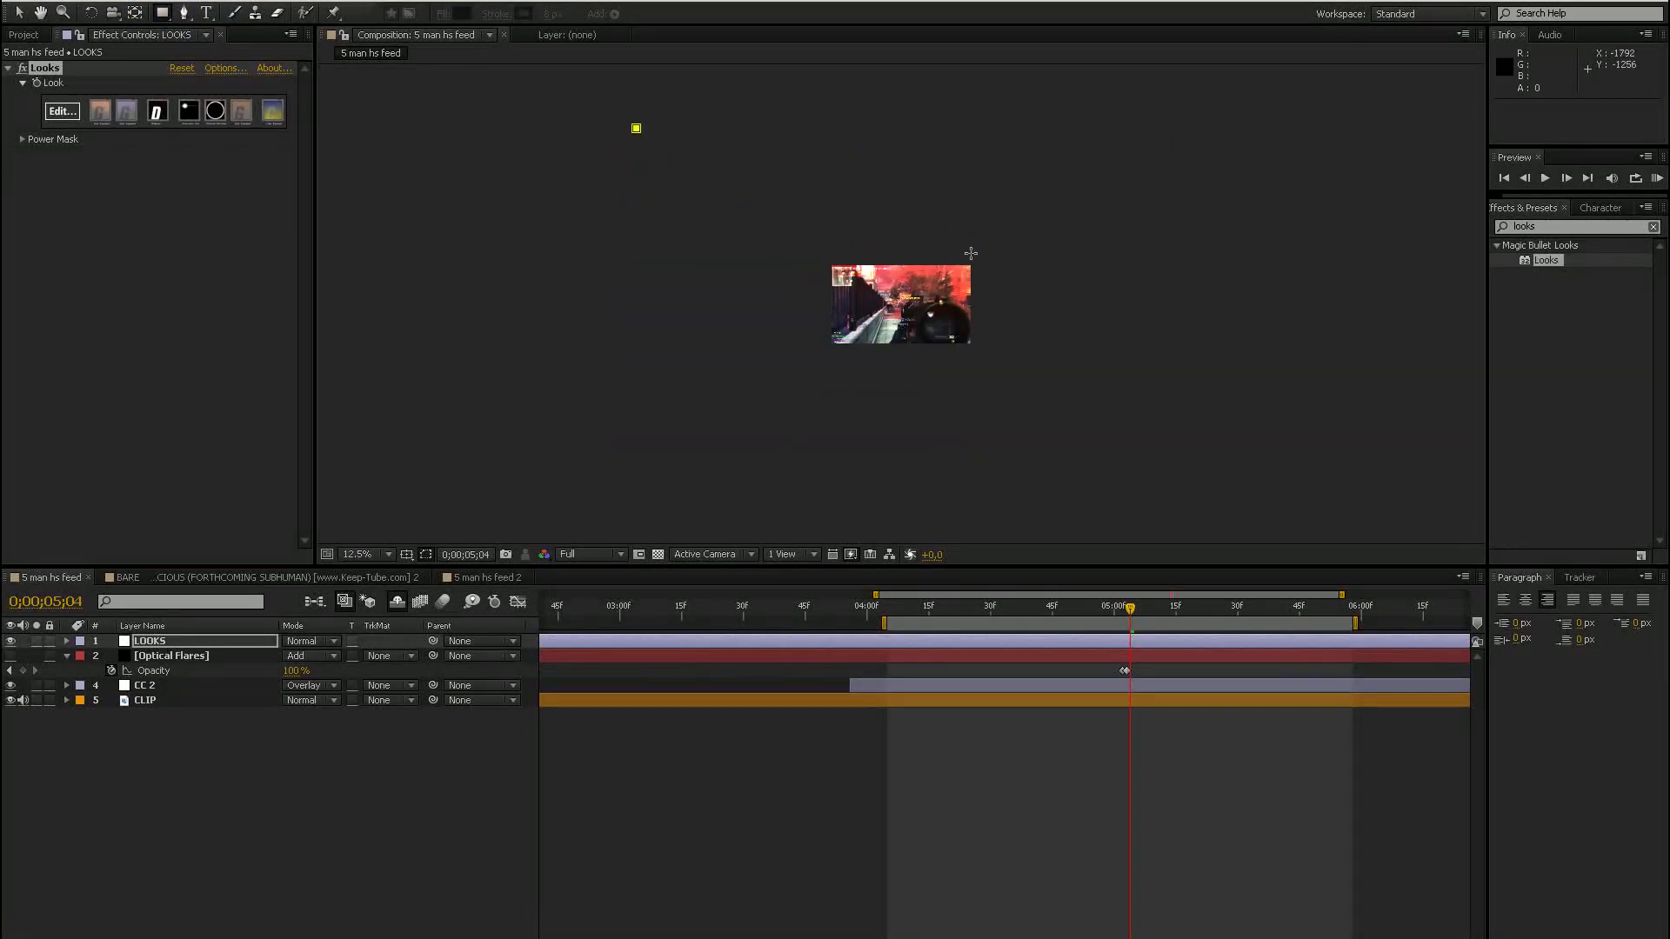
left_click_drag(971, 254, 1118, 300)
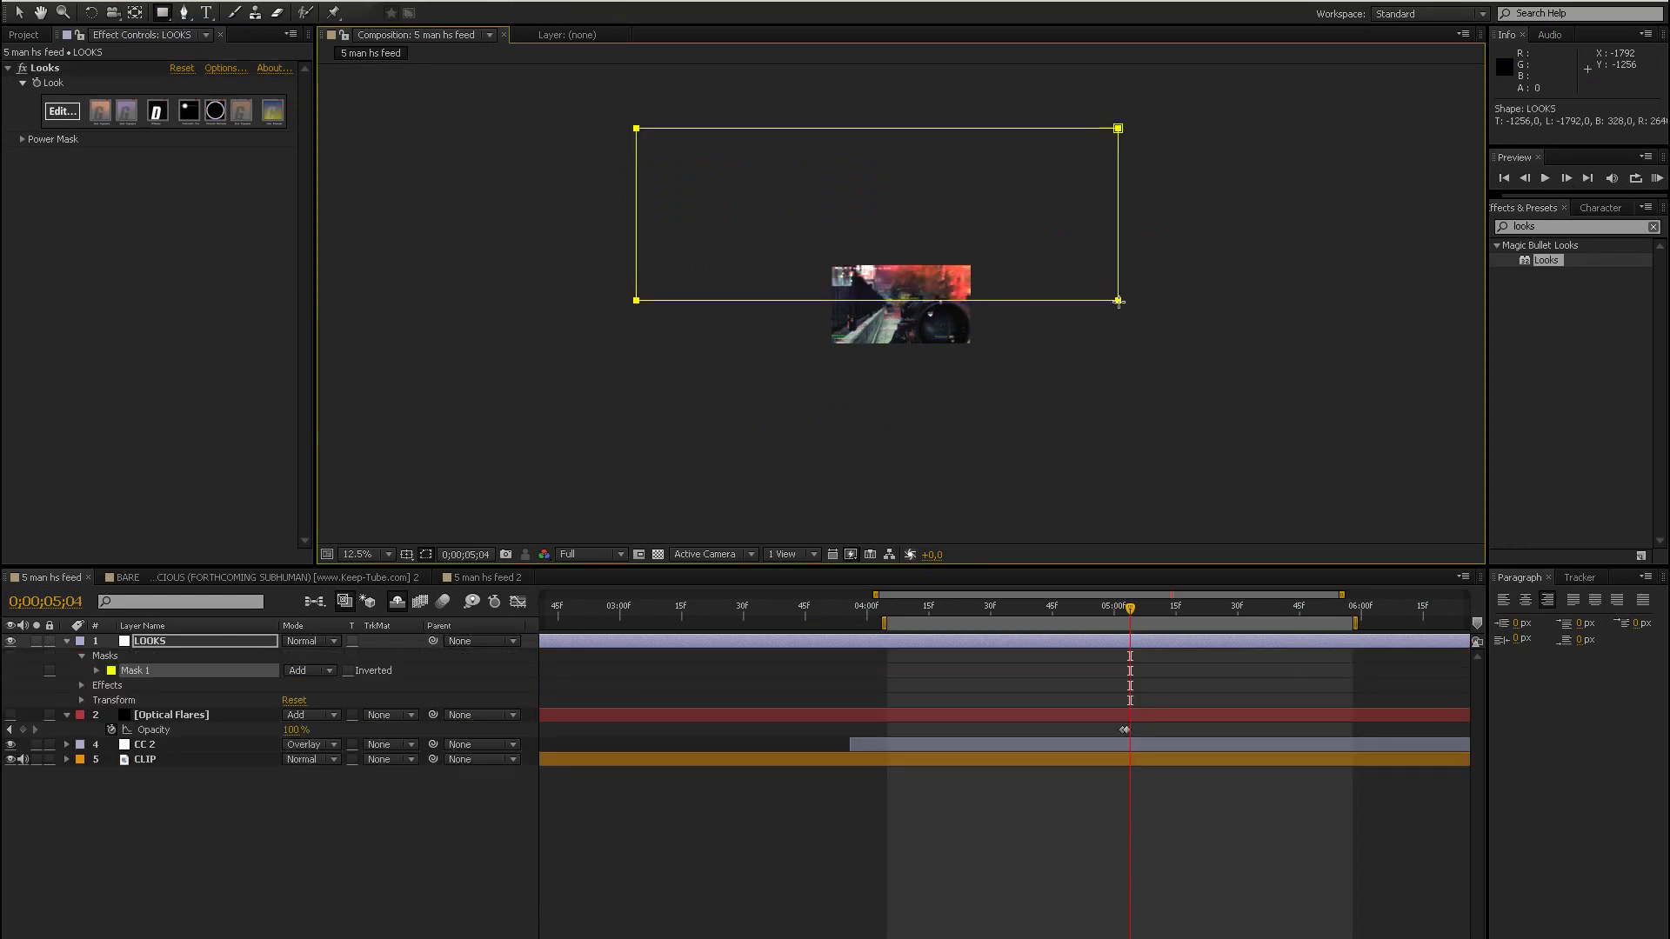
left_click(387, 554)
left_click(384, 579)
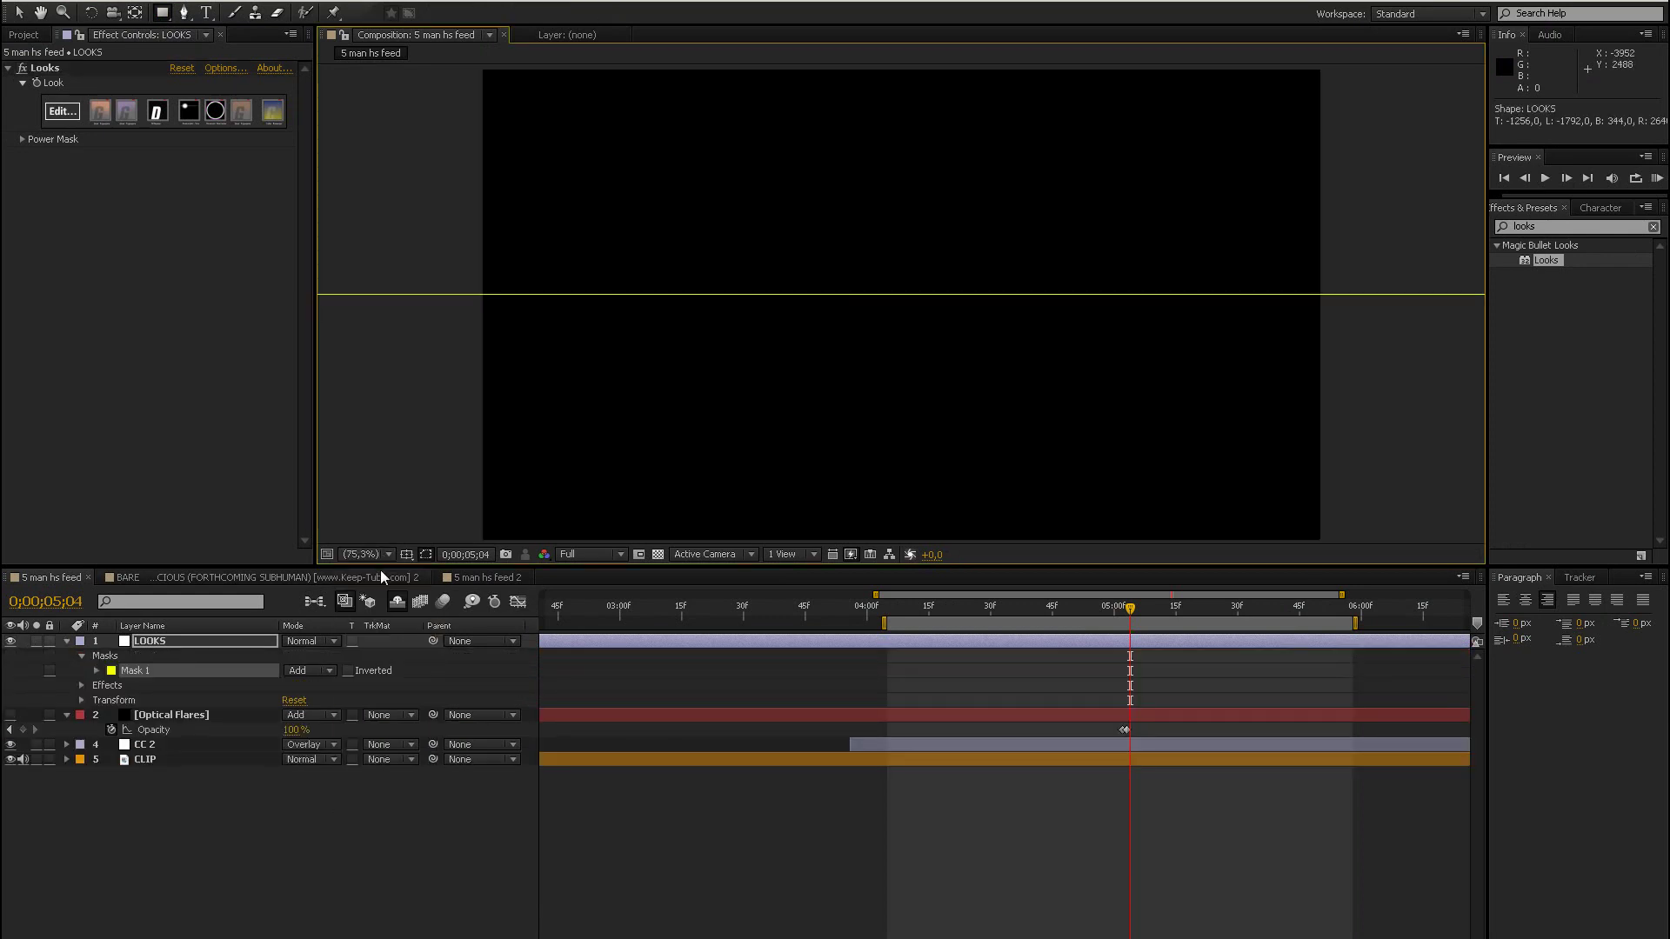
Set the LOOKS layer's Mask Feather to 150 pixels.
key("f")
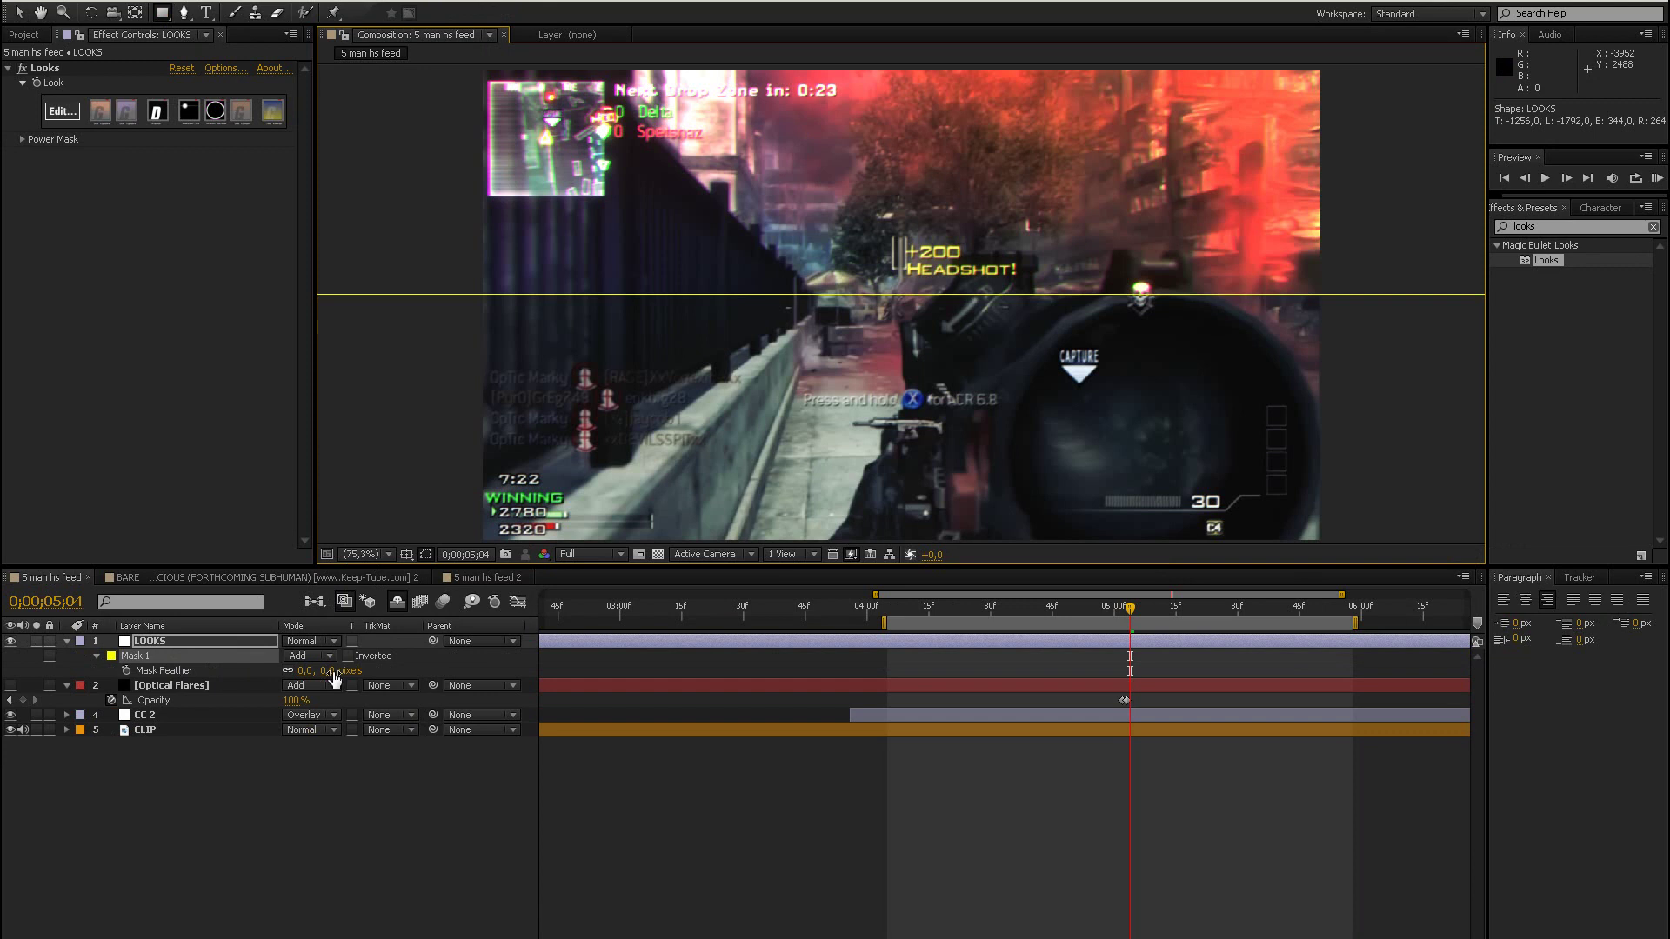
left_click(329, 671)
type("150")
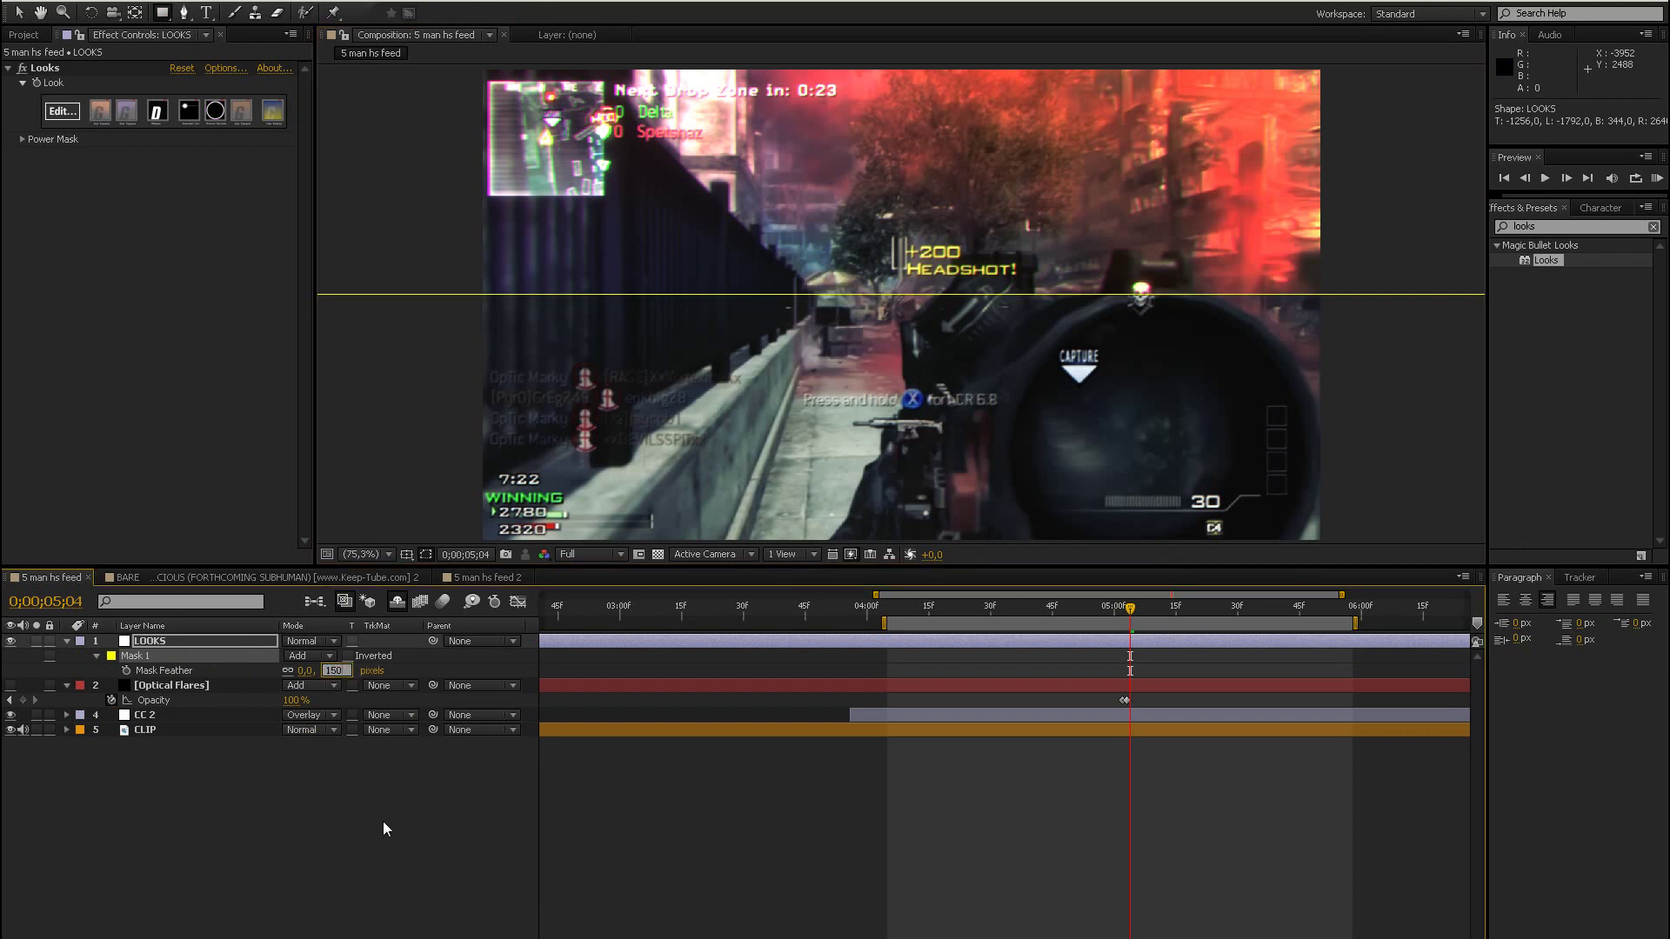
left_click(387, 829)
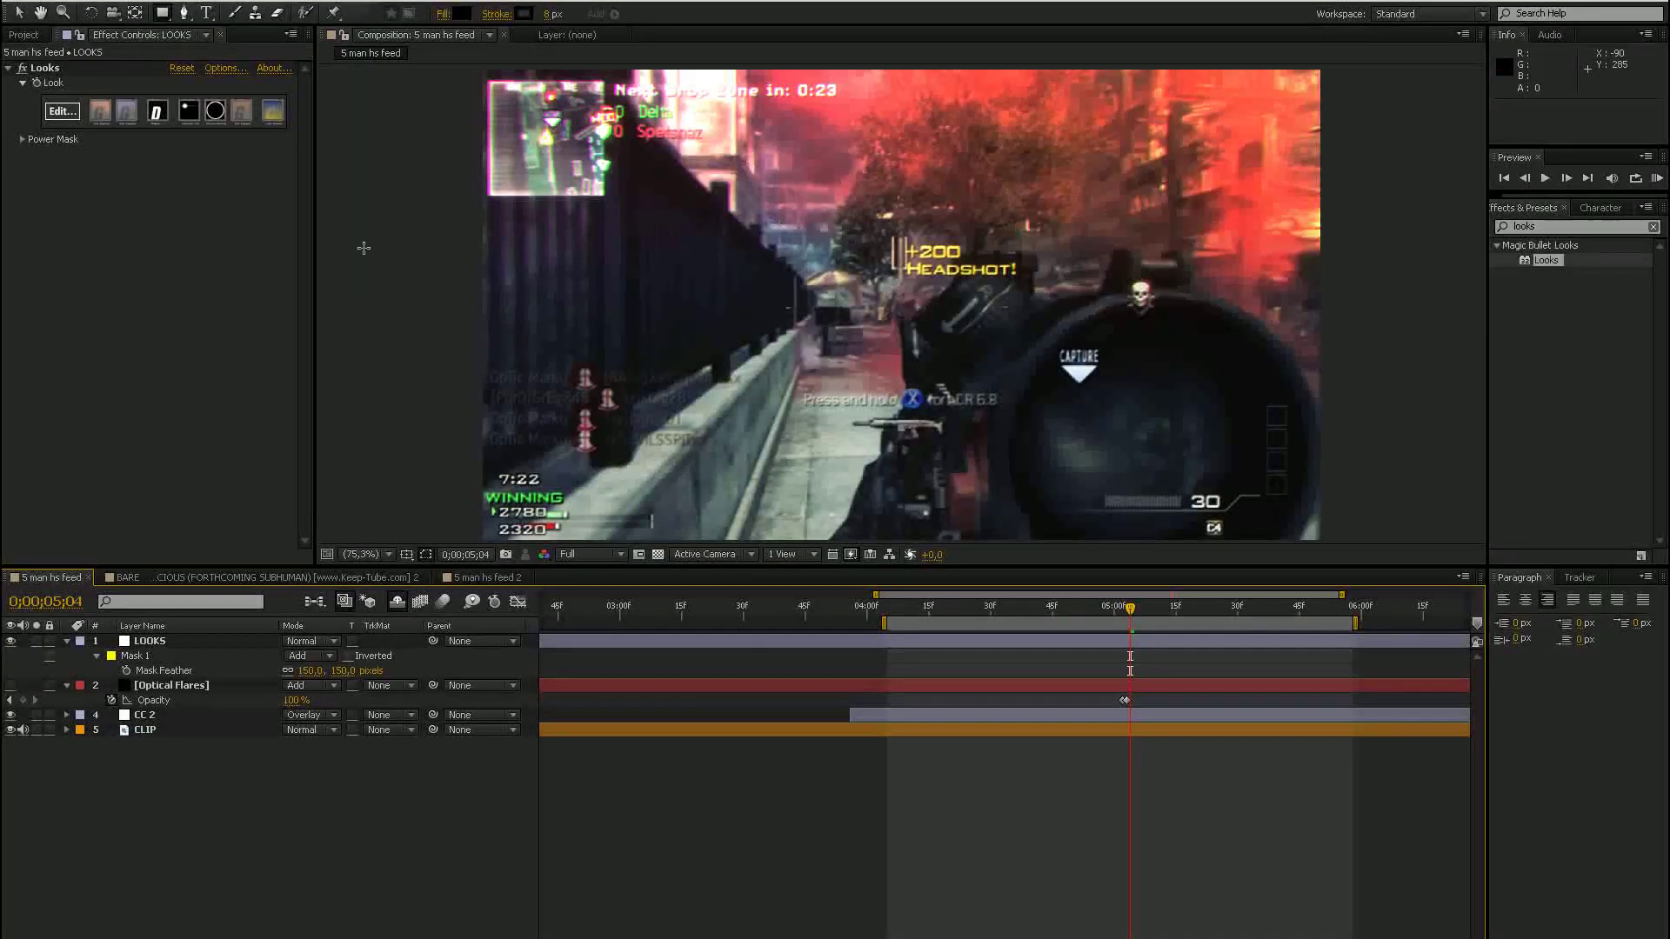
Find the Tint effect in Effects & Presets and apply it to the LOOKS layer.
left_click(151, 642)
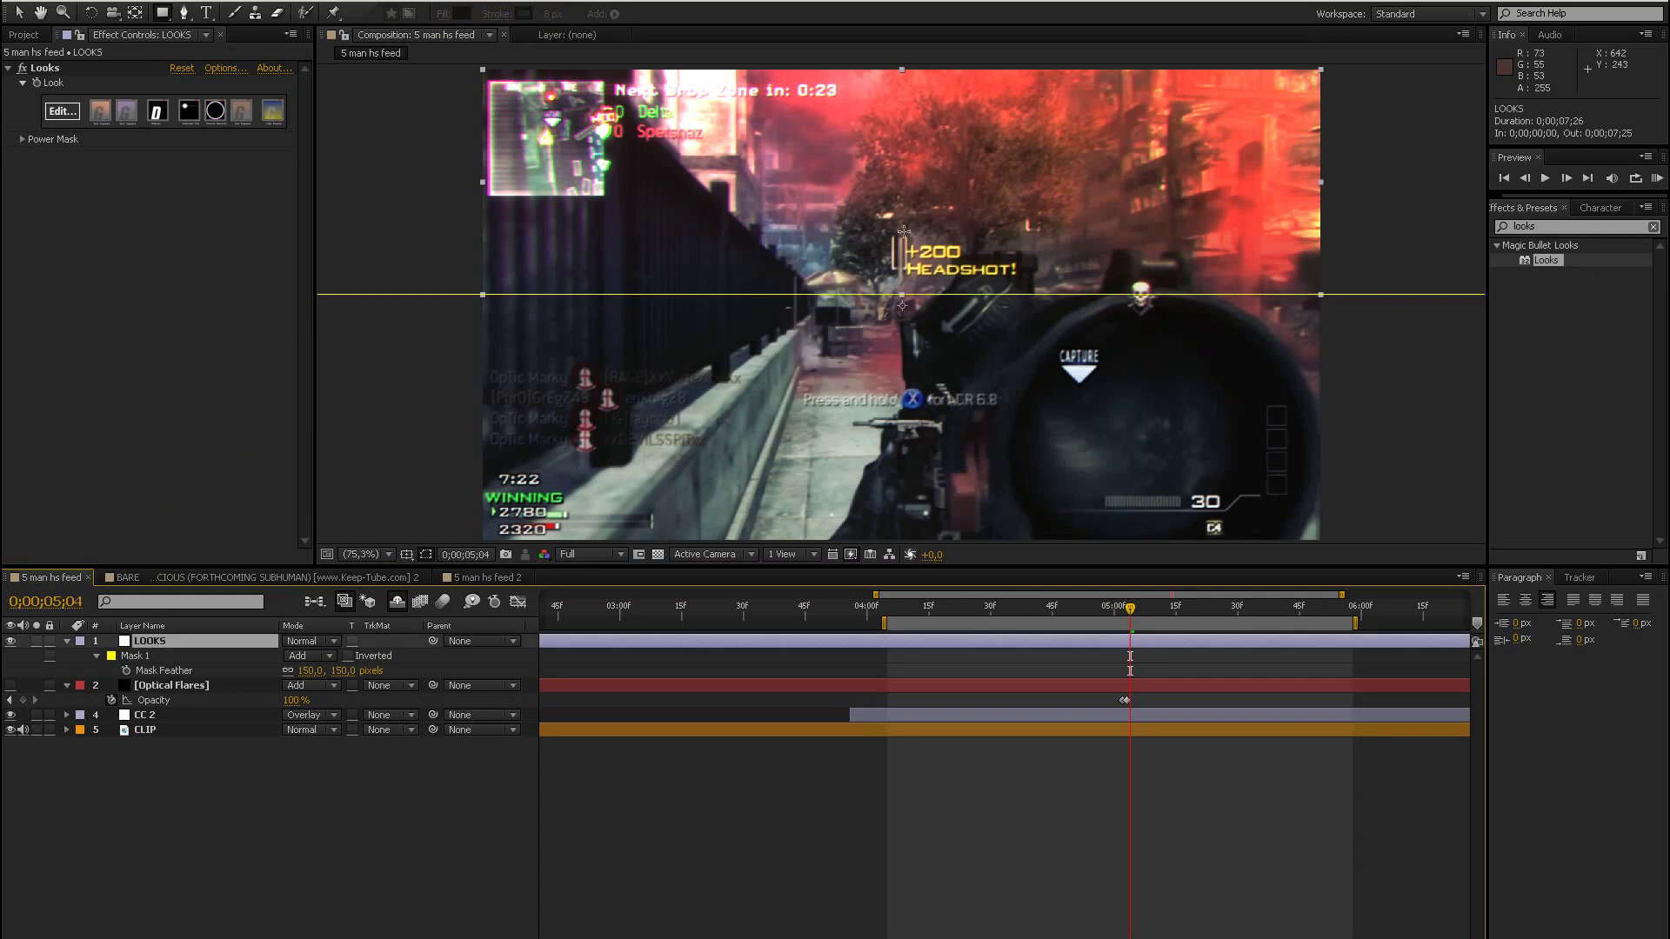
double_click(1544, 225)
type("tint")
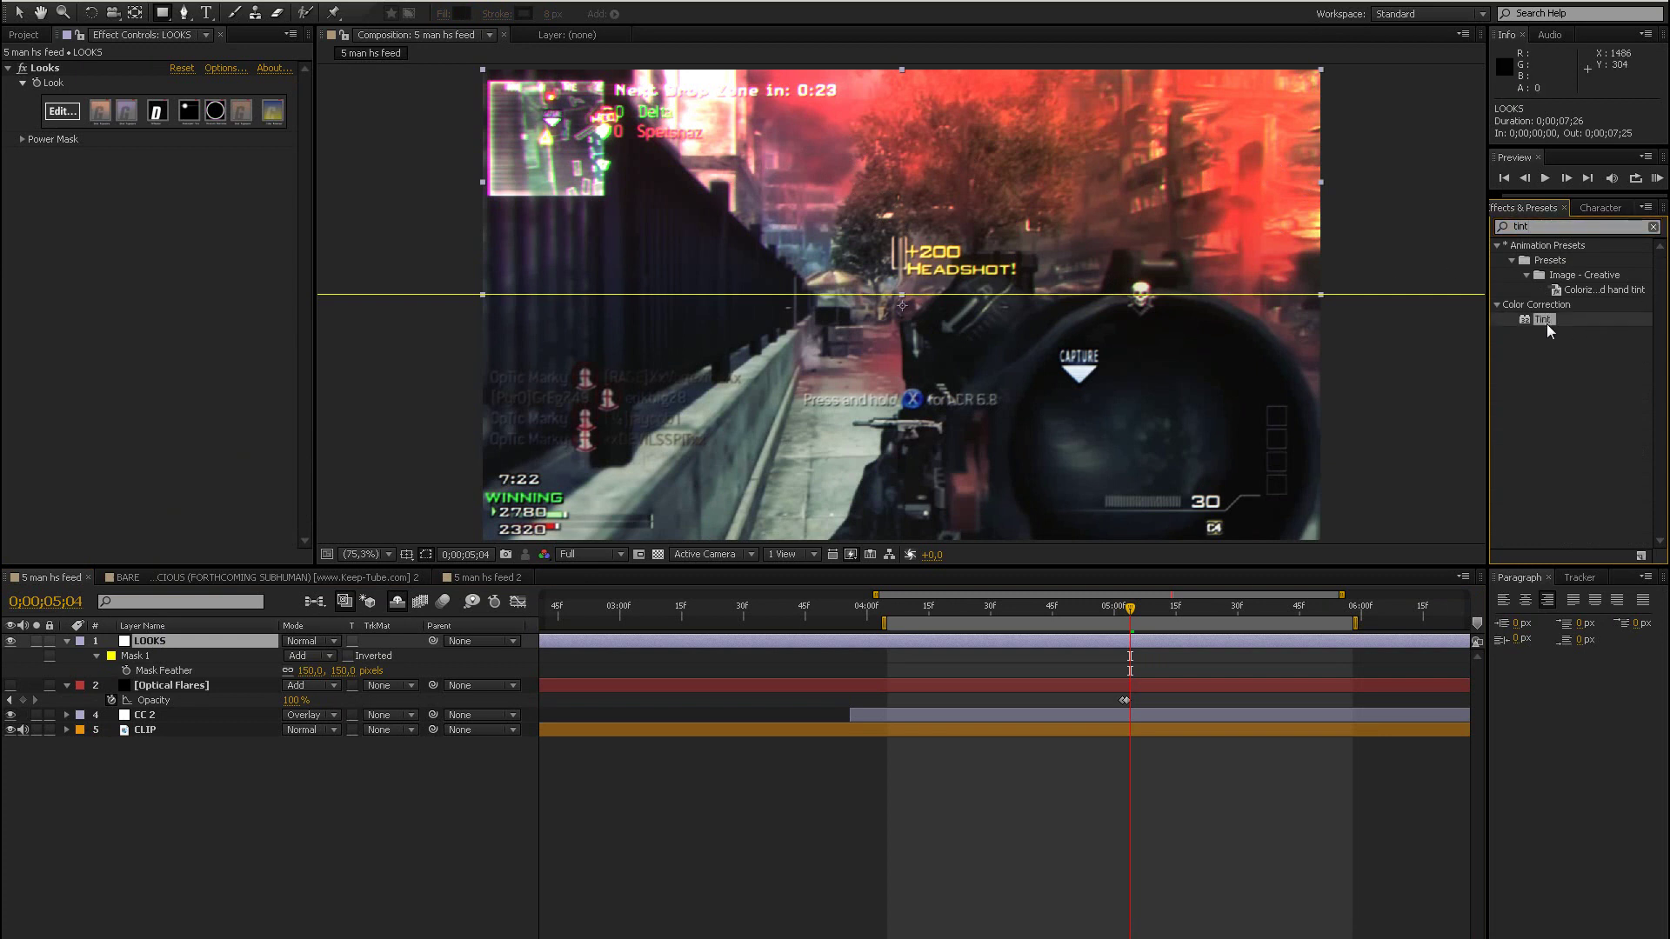
left_click_drag(1548, 324, 1496, 395)
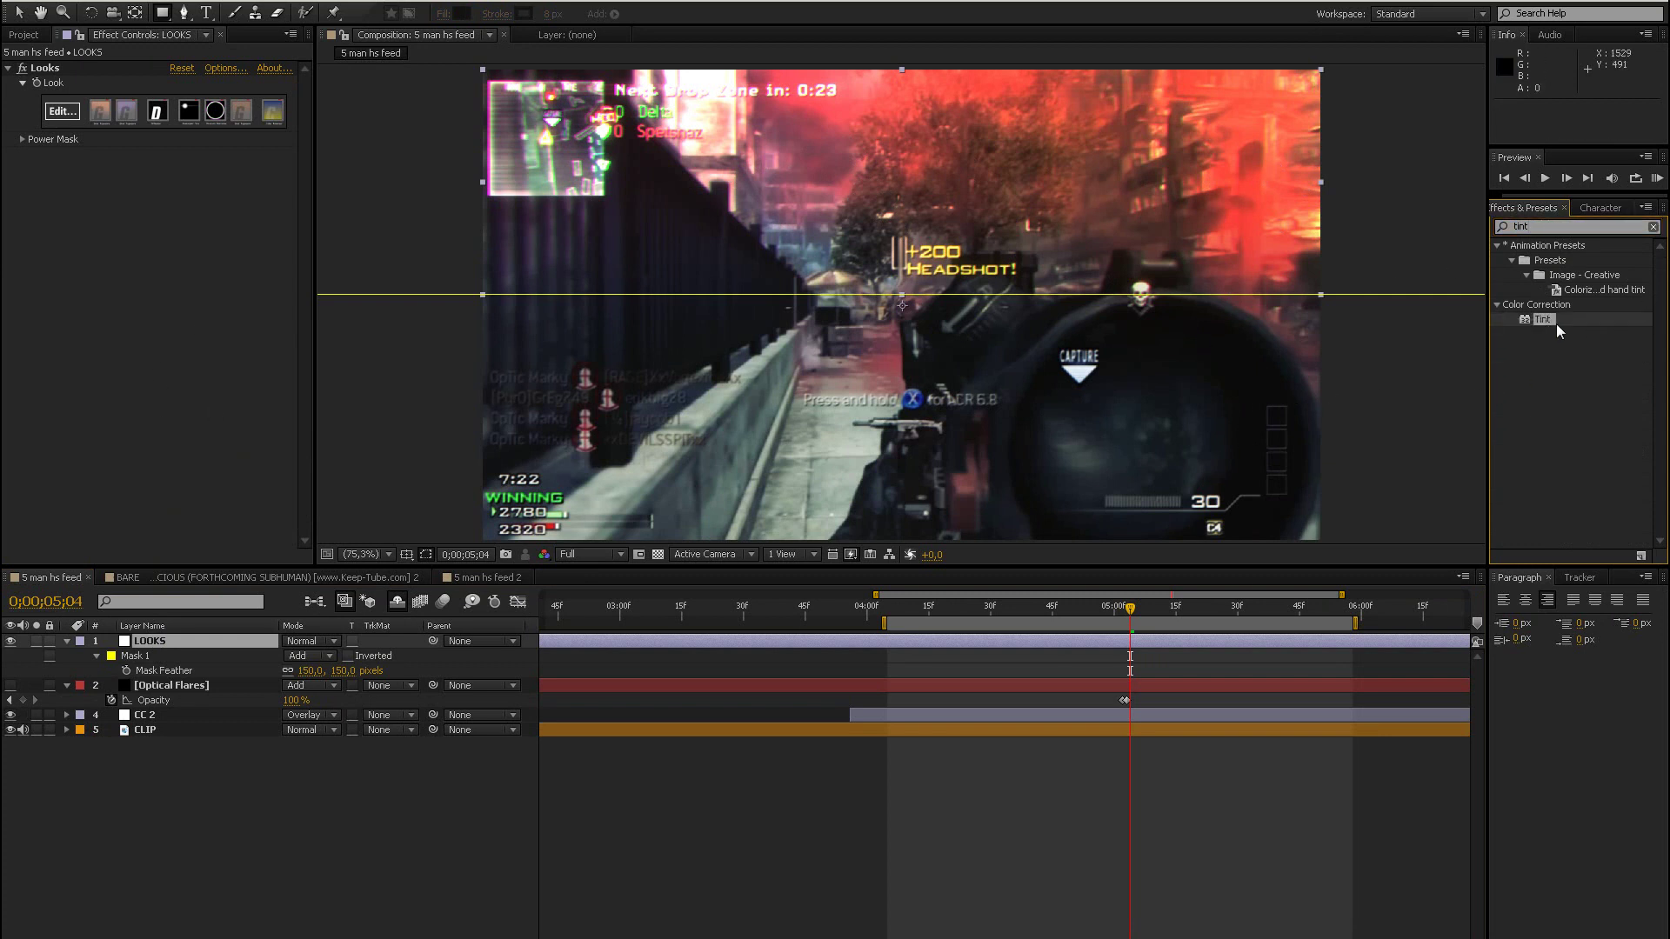
left_click_drag(1557, 331, 180, 202)
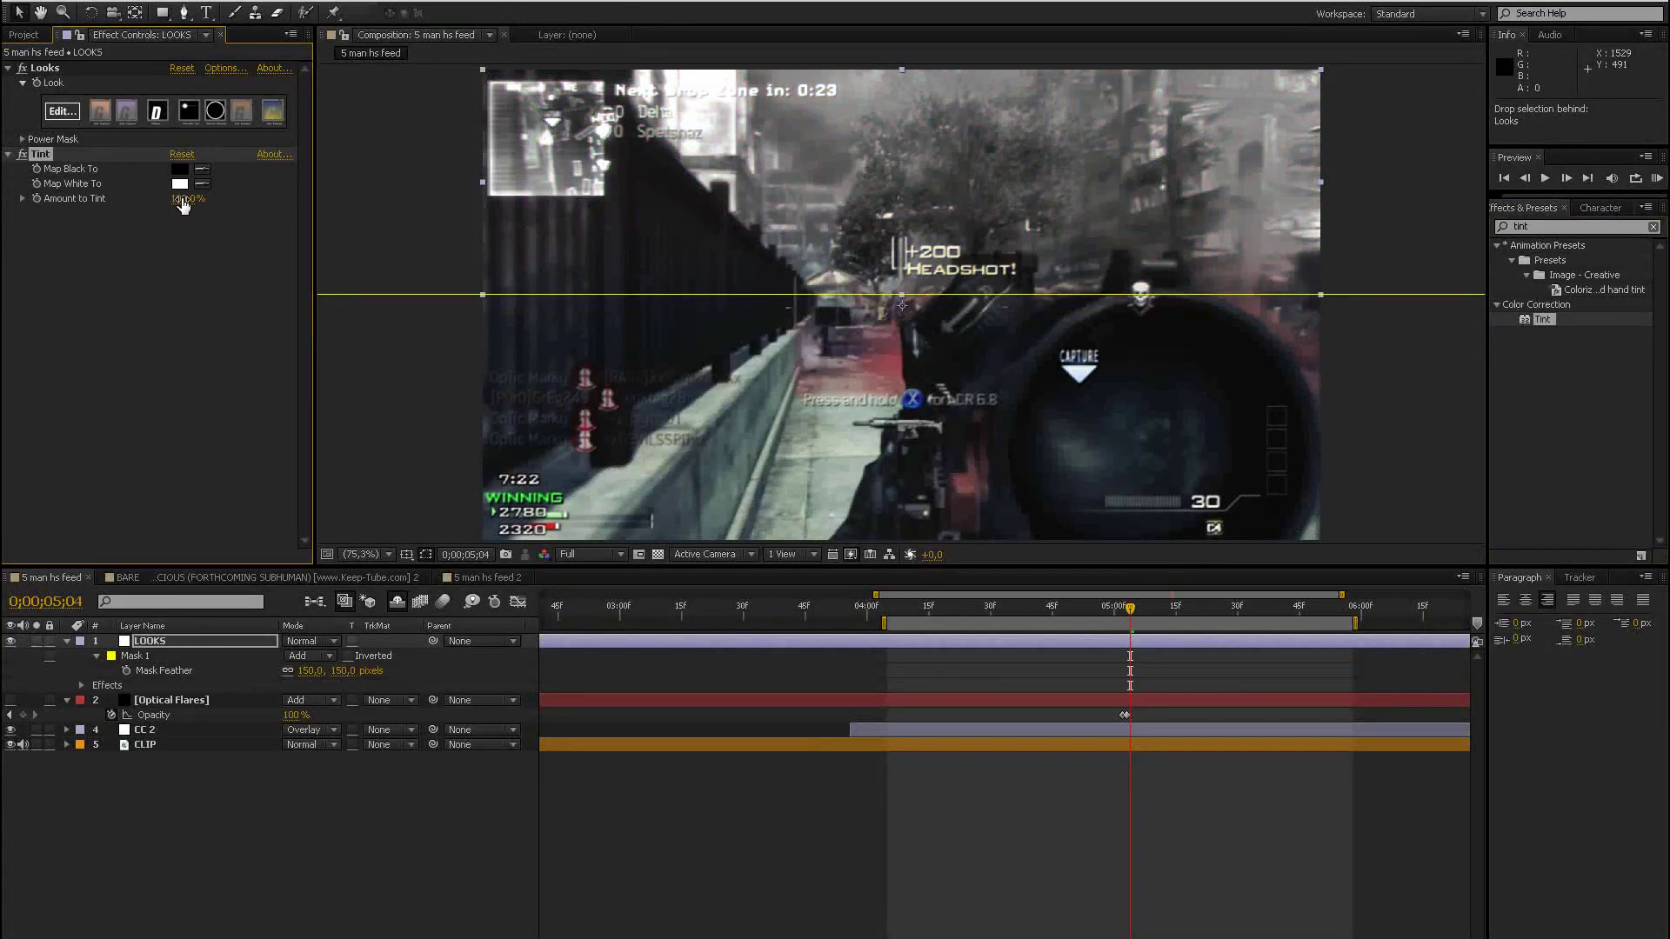
Set Amount to Tint to 50% and order Tint above Looks so it applies first.
left_click(182, 199)
left_click_drag(106, 163, 86, 70)
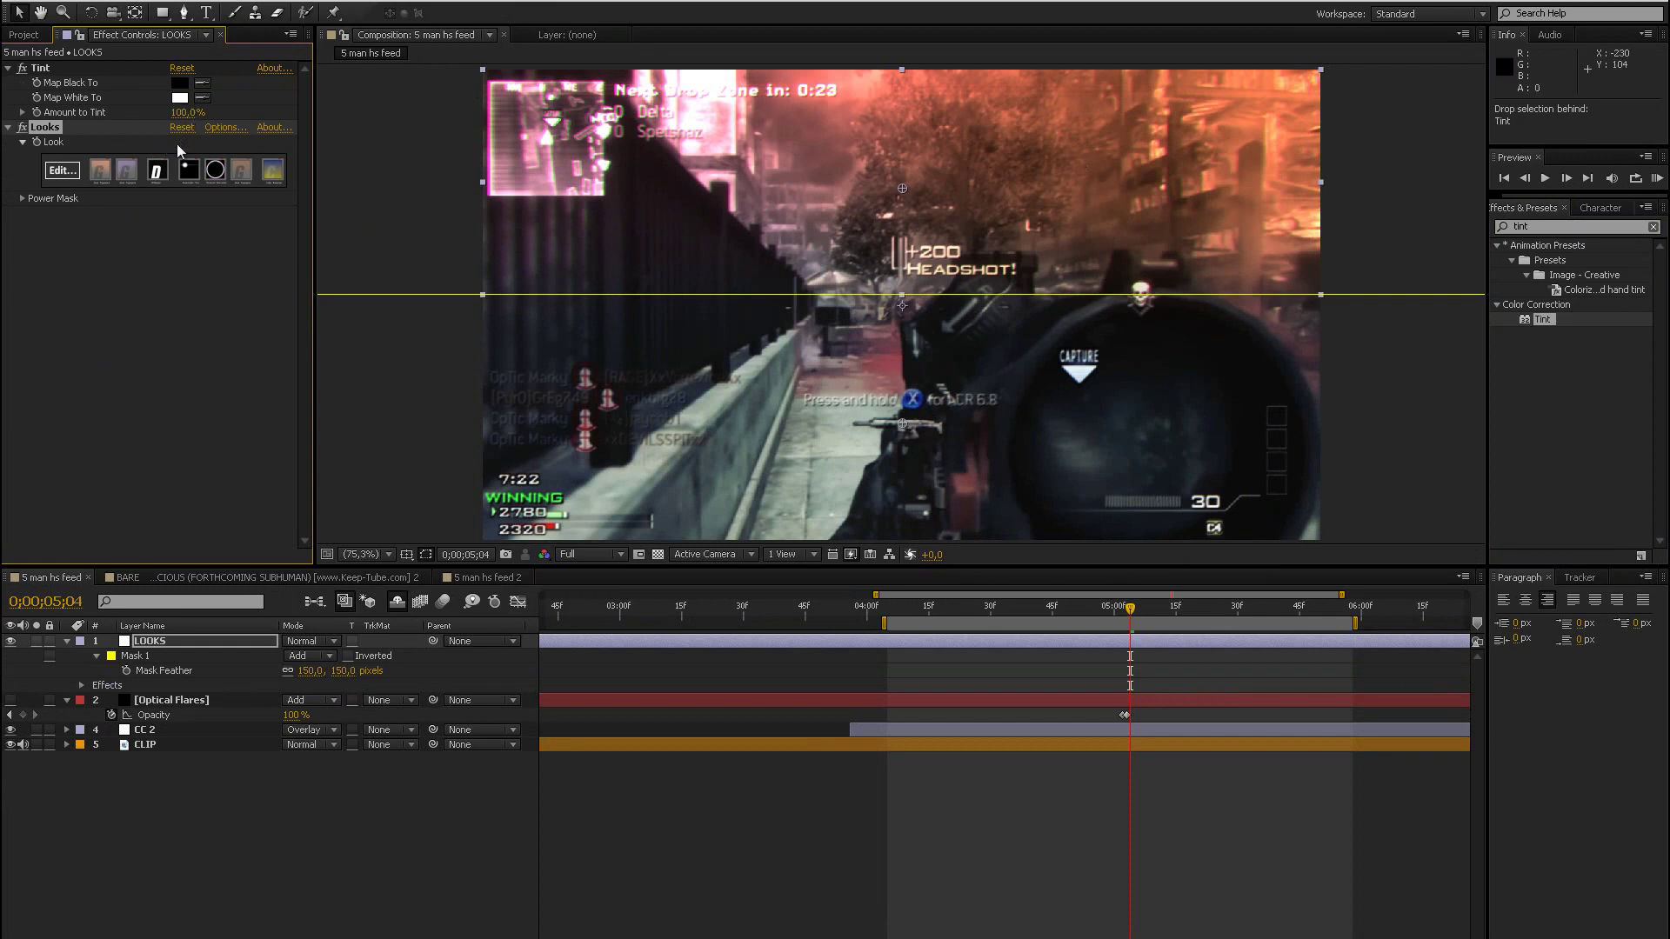
left_click(150, 353)
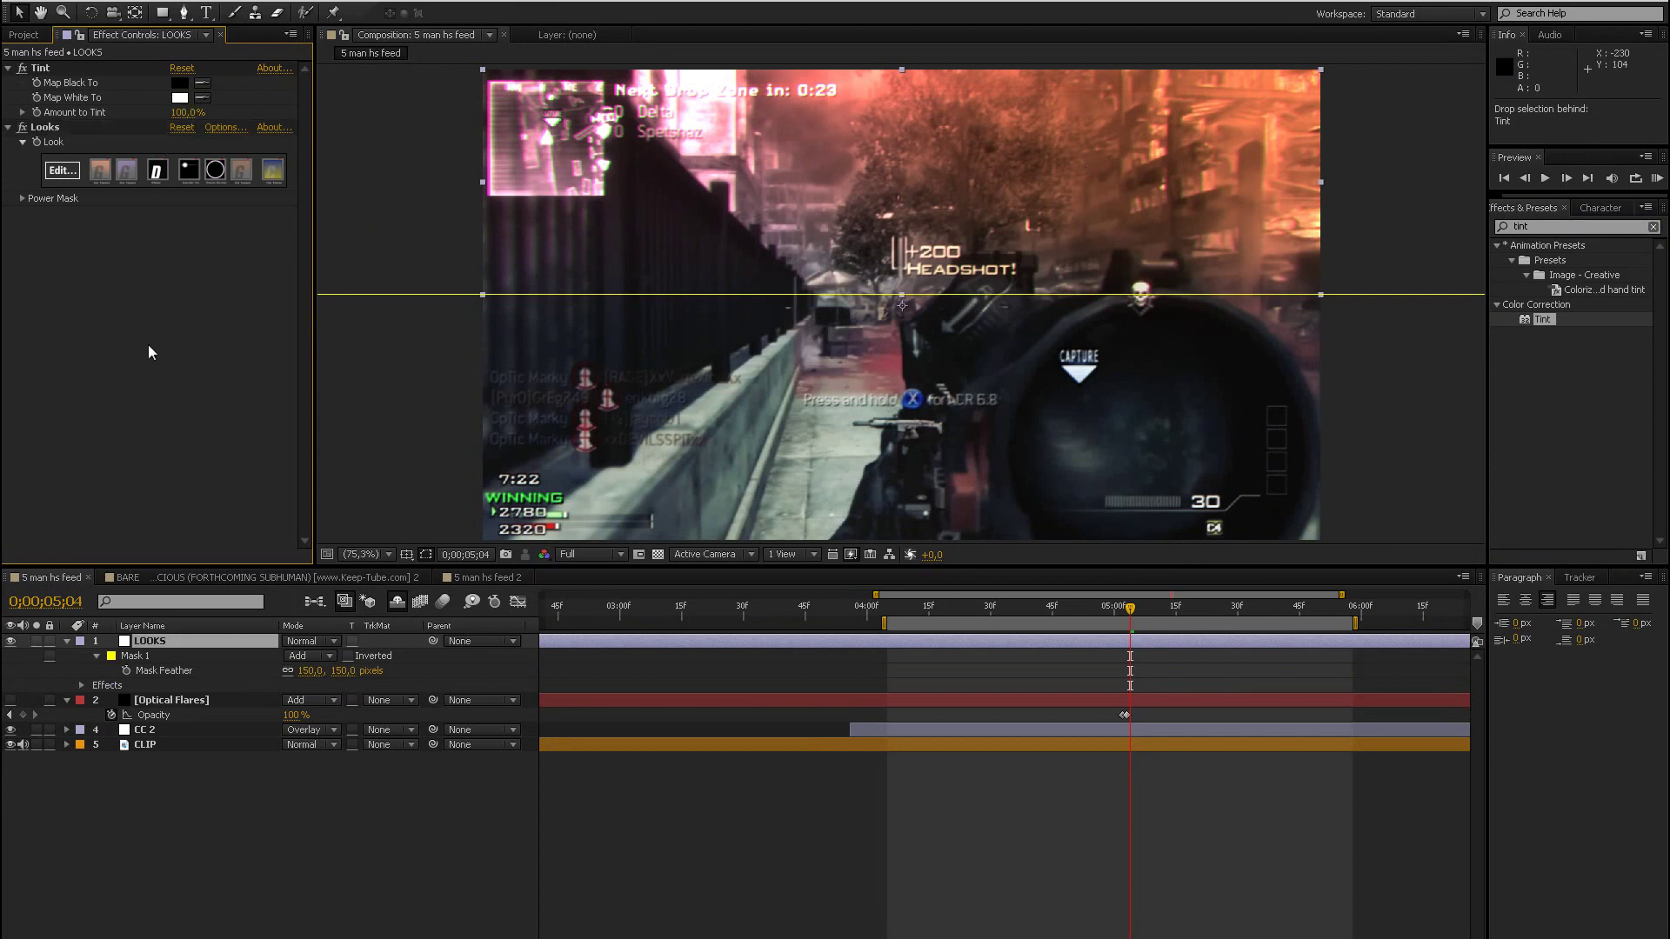
left_click(187, 113)
type("50")
key("Return")
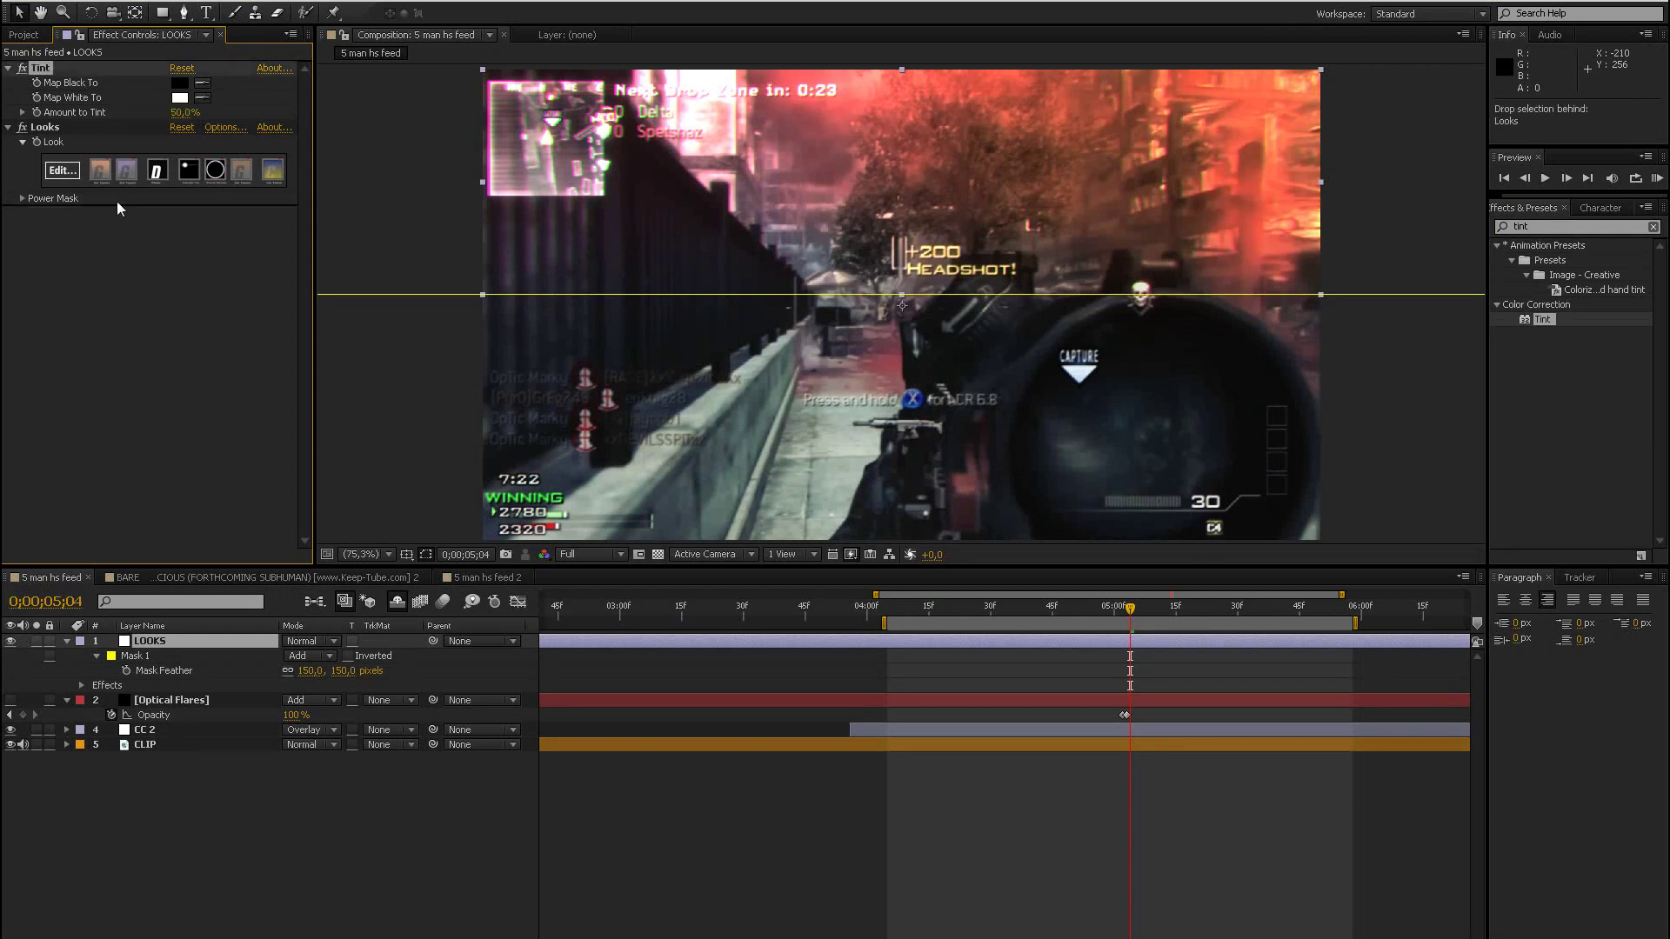
left_click_drag(116, 201, 121, 213)
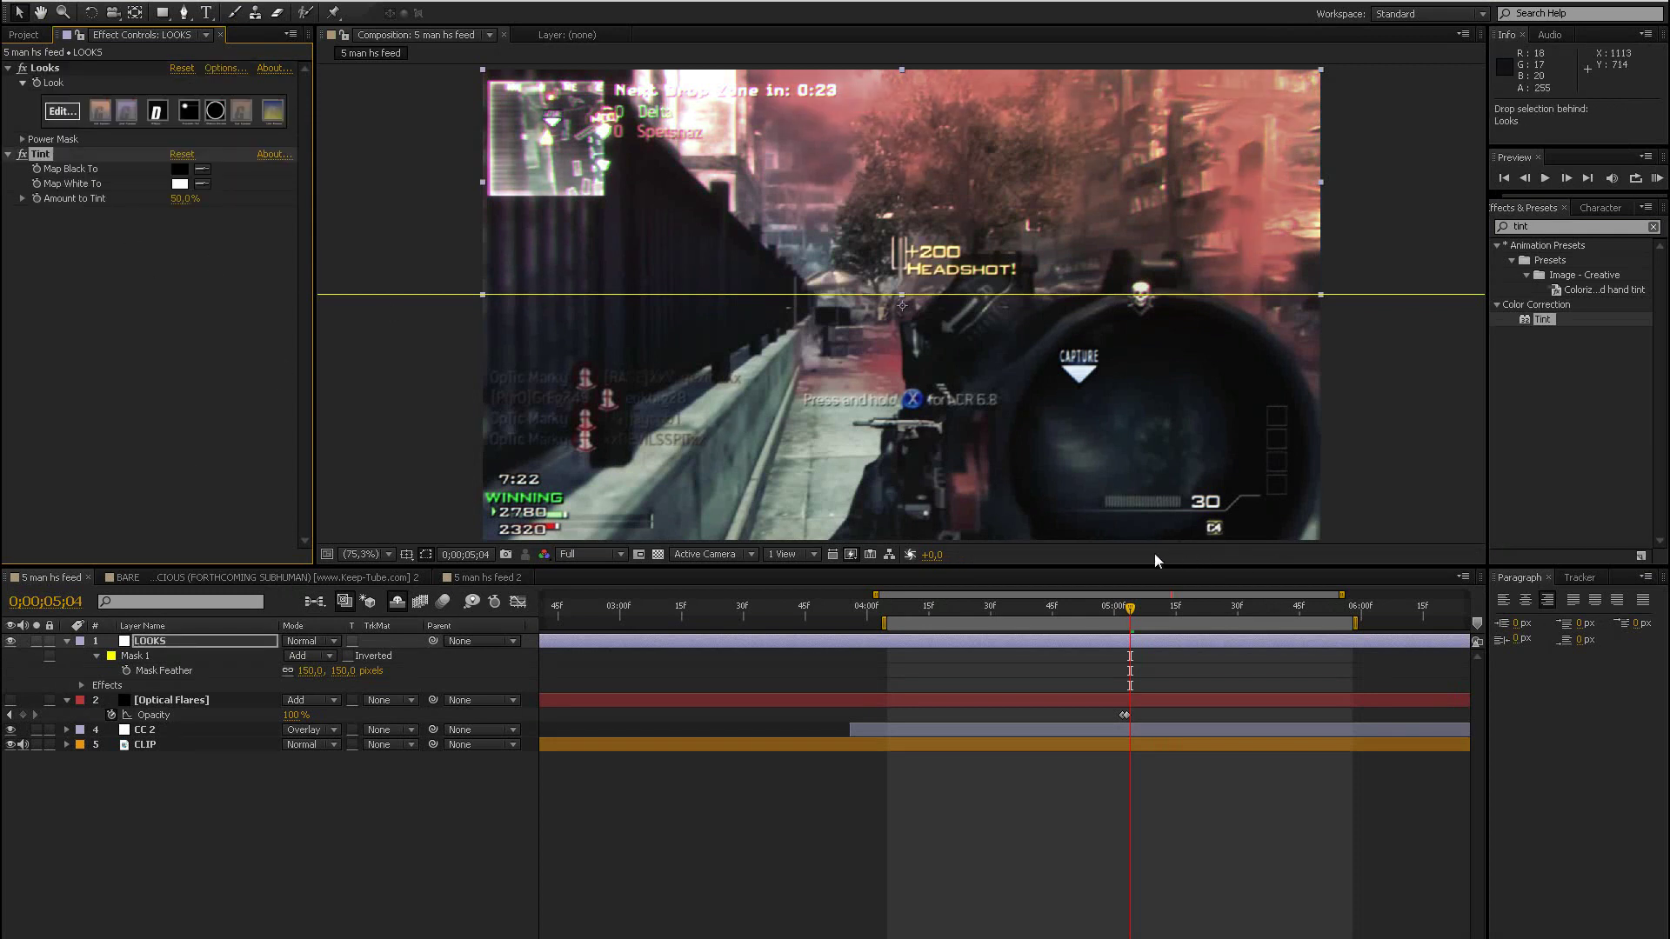
left_click_drag(52, 74, 97, 268)
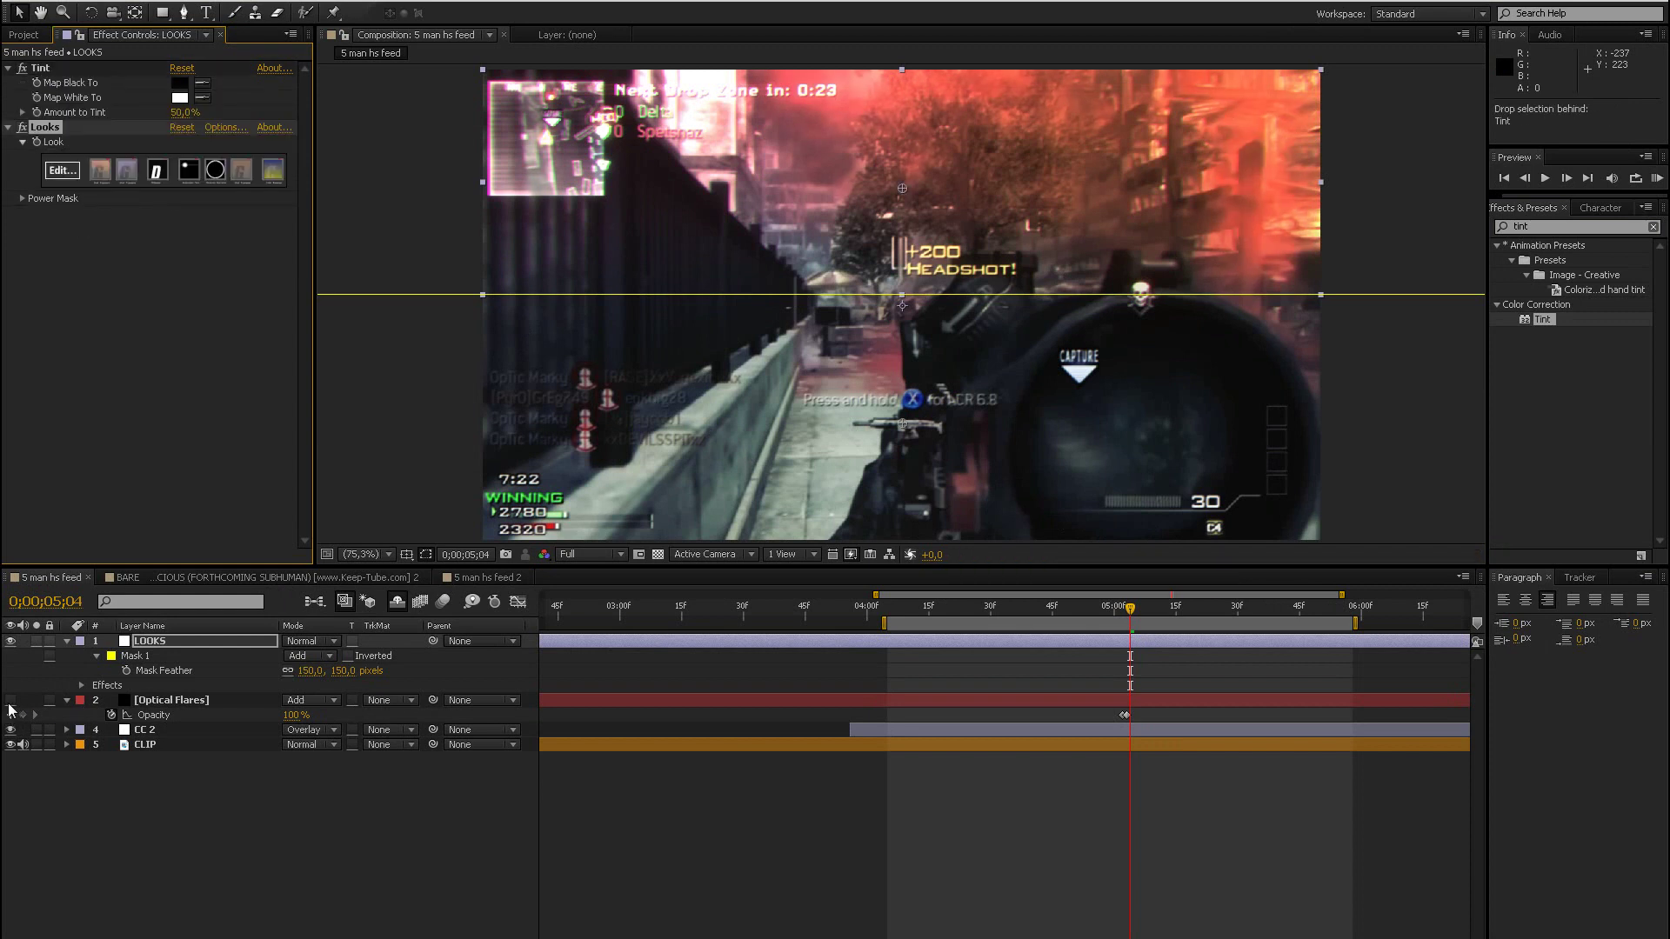
Turn on the Optical Flares layer and move the current time a few frames forward.
left_click(10, 701)
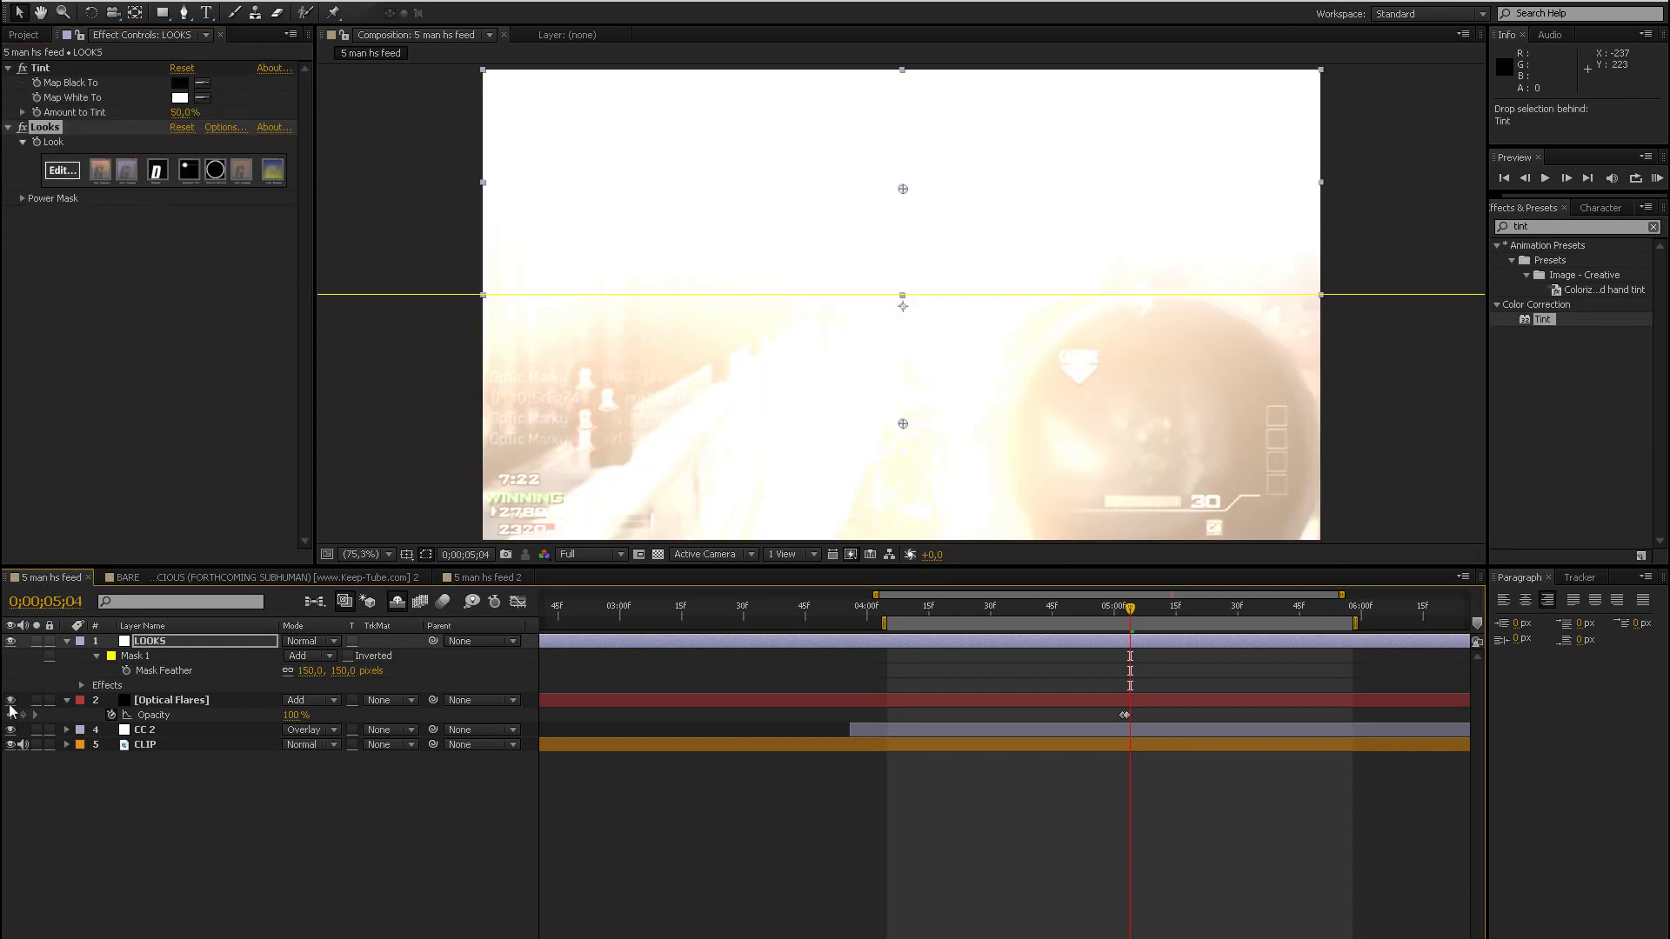
left_click(1012, 609)
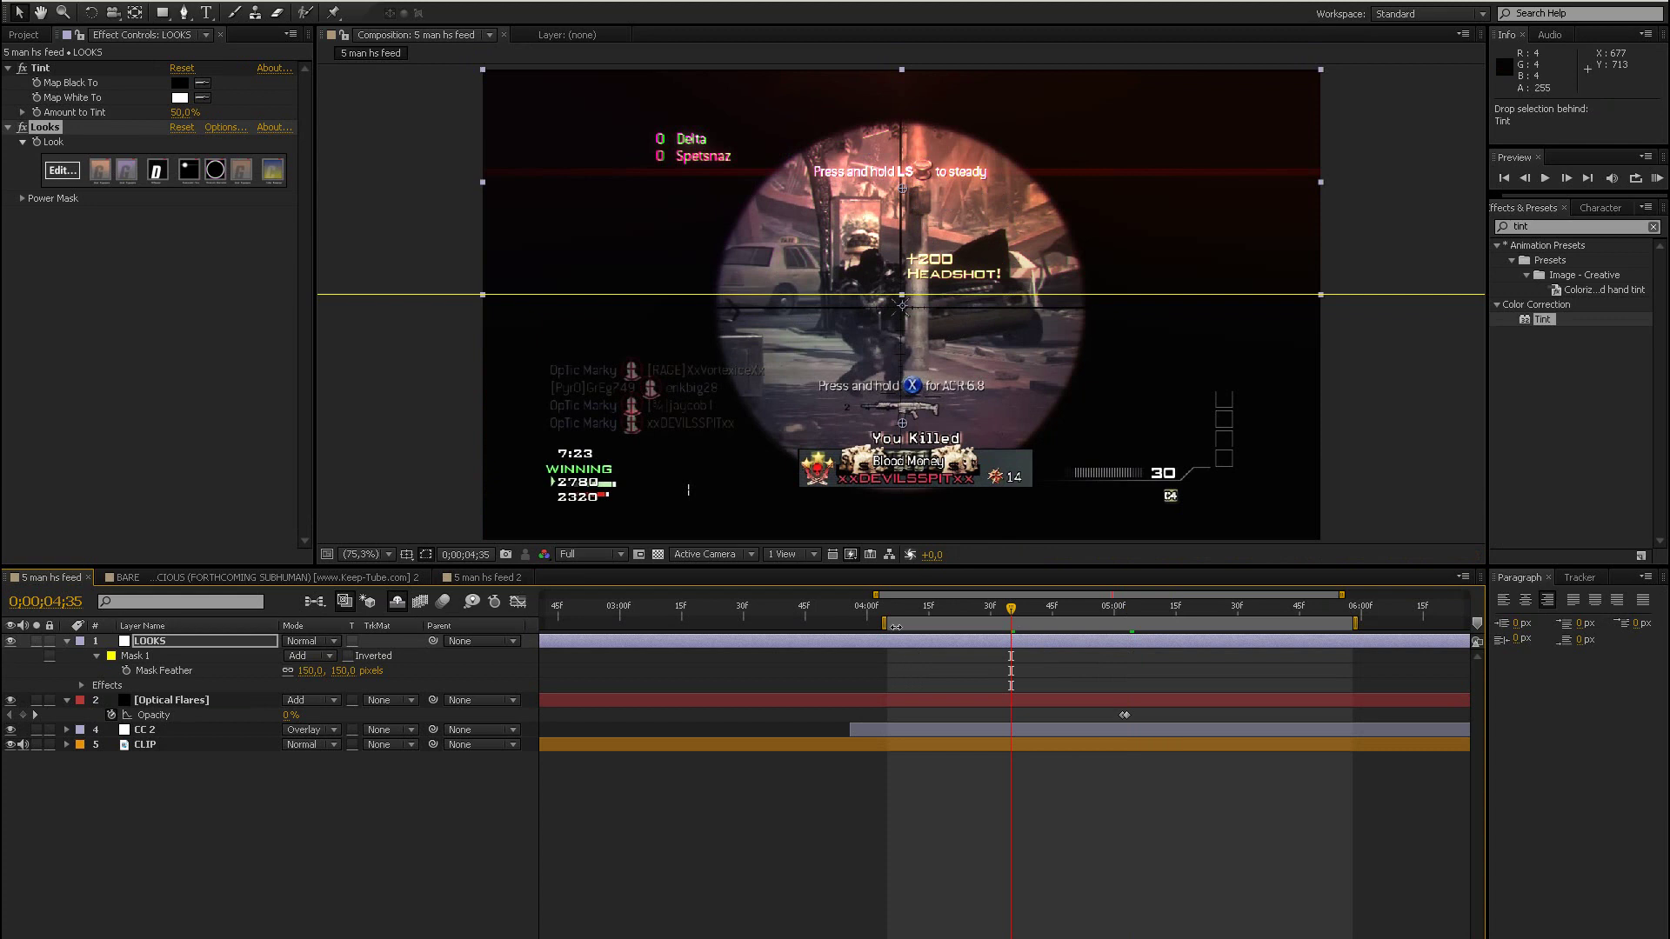
left_click_drag(832, 616, 915, 601)
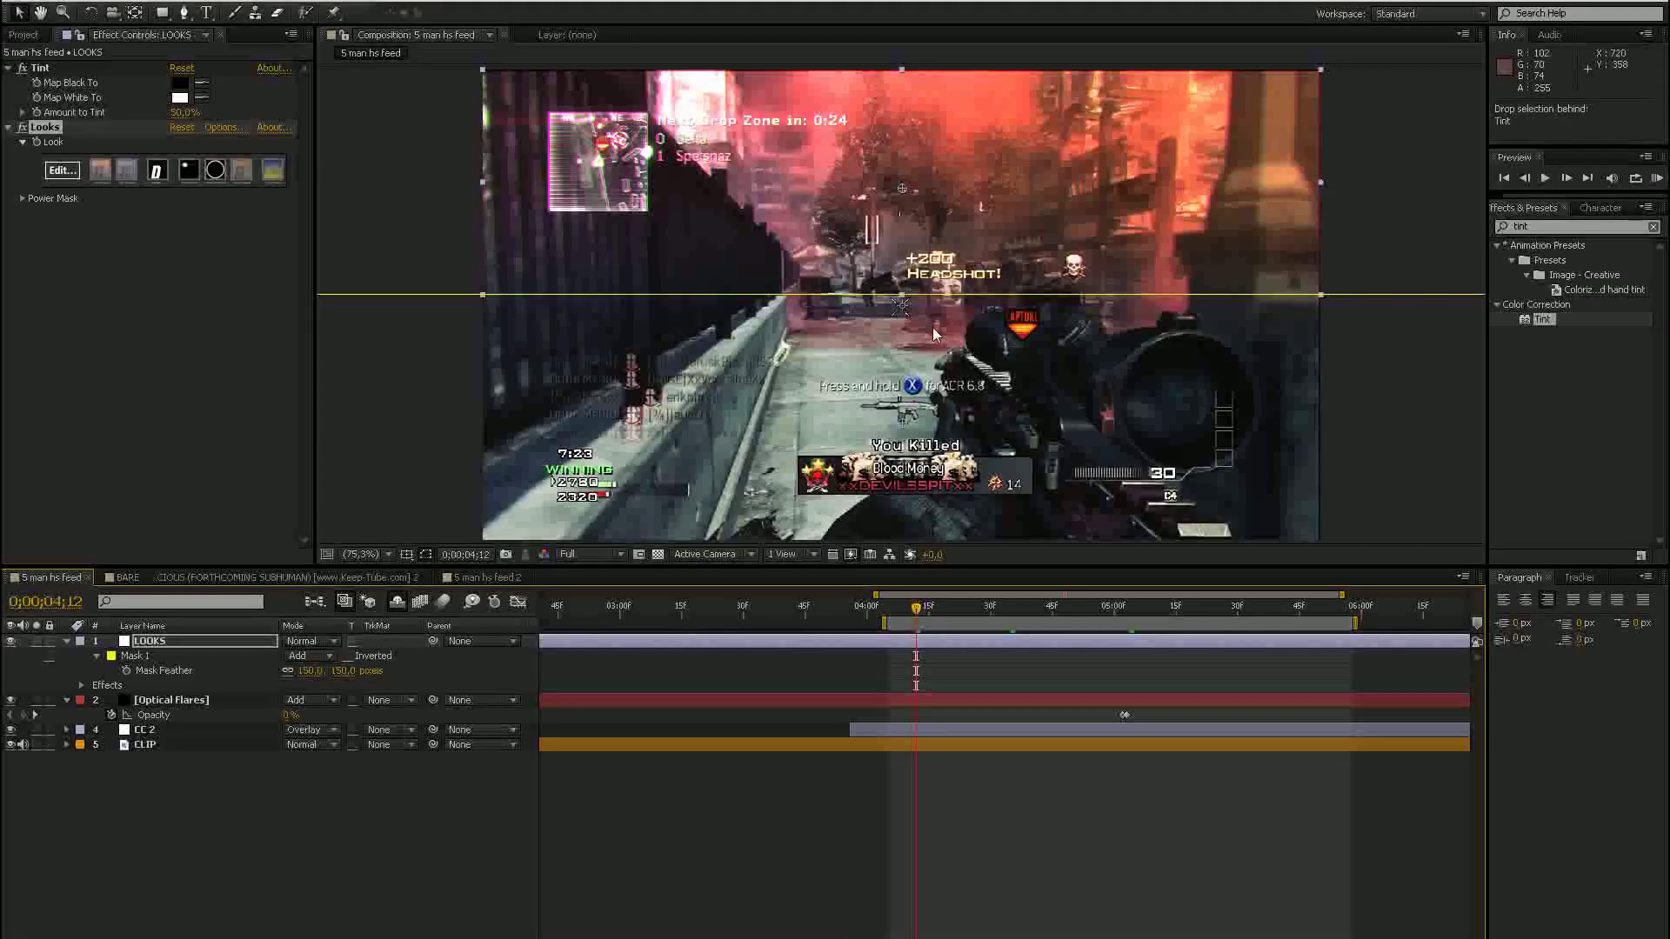
Toggle LOOKS off and on to compare the grade, then jump to the flare frame and start a preview.
left_click(9, 642)
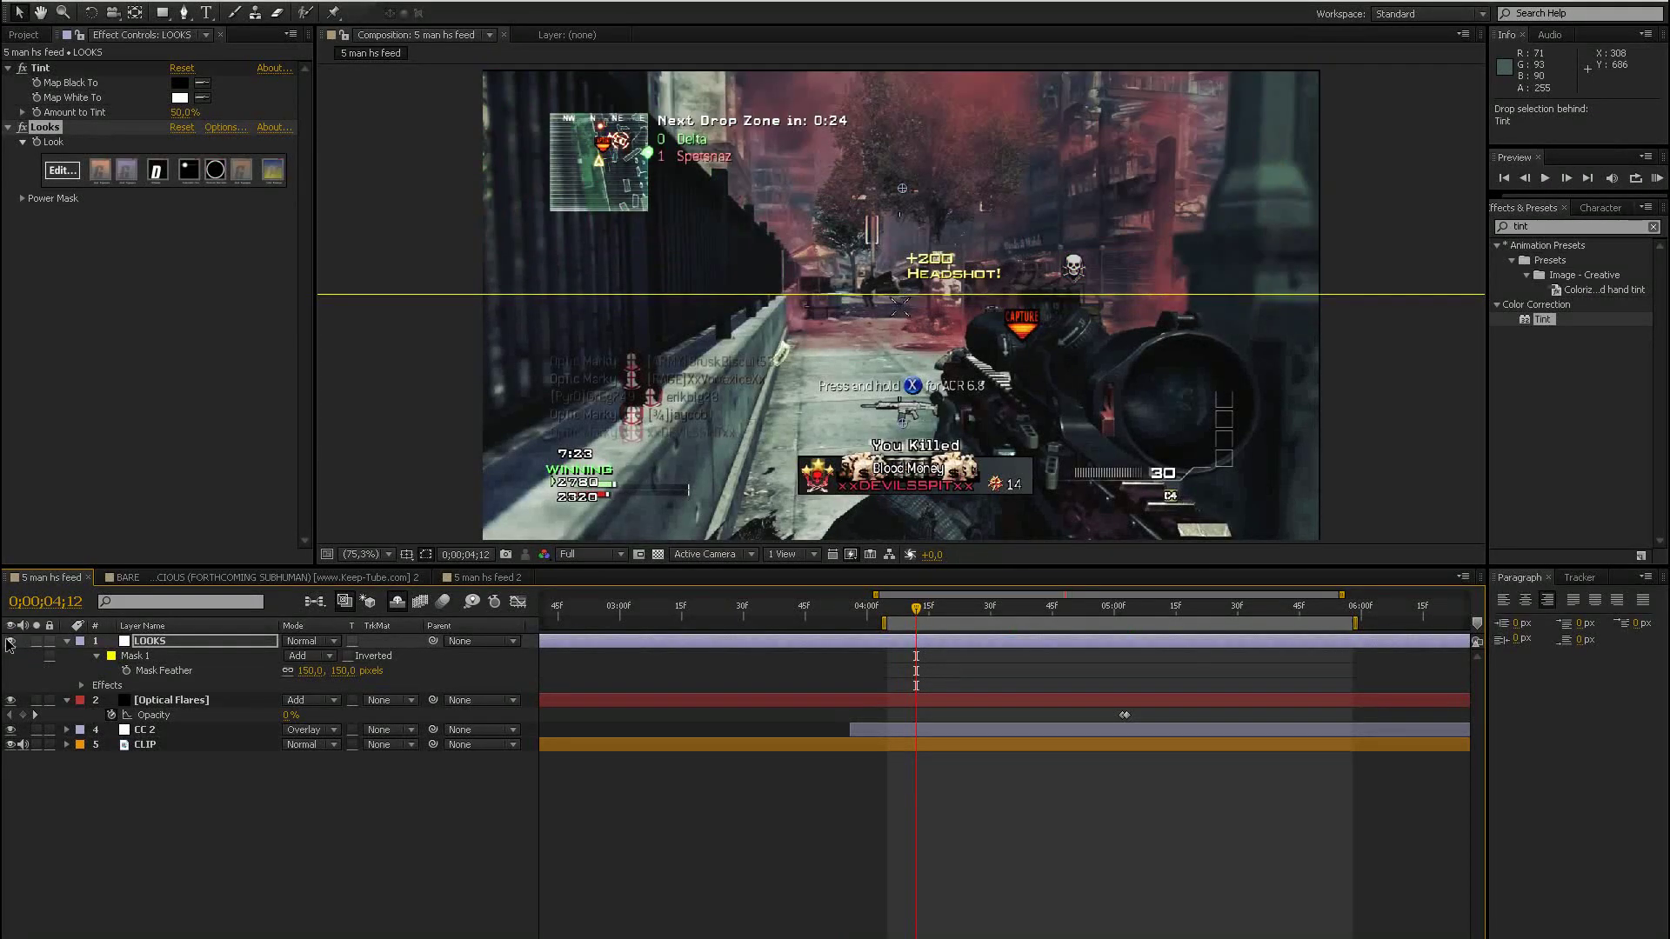
left_click(9, 642)
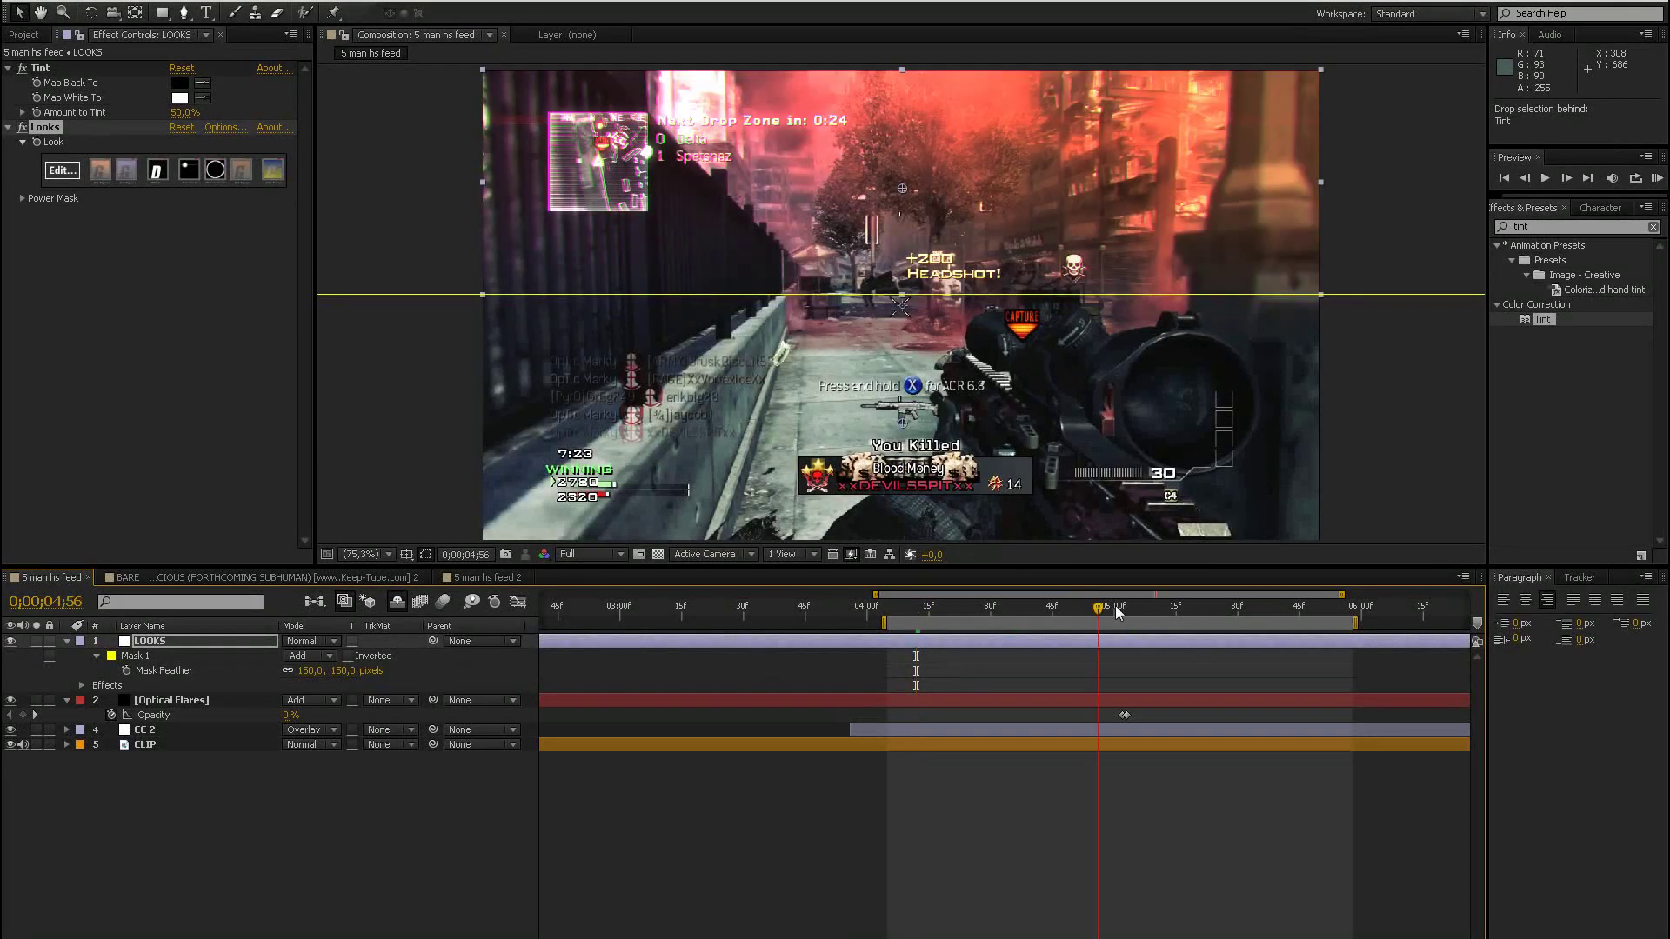
left_click_drag(1118, 613, 1139, 605)
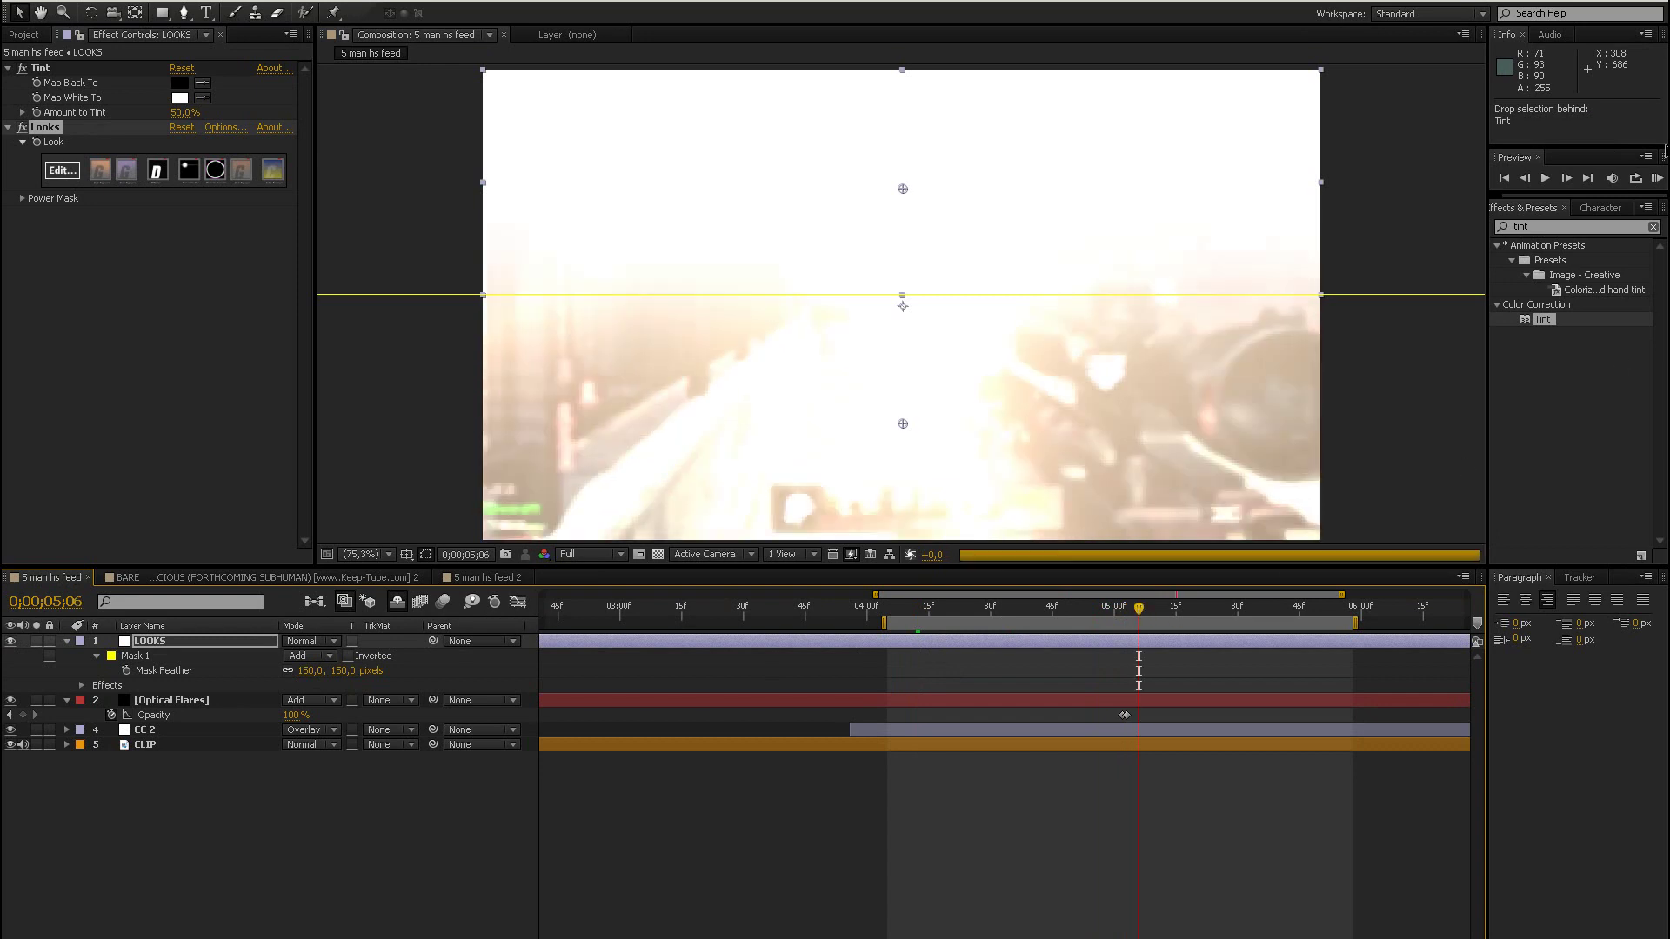
left_click(1657, 178)
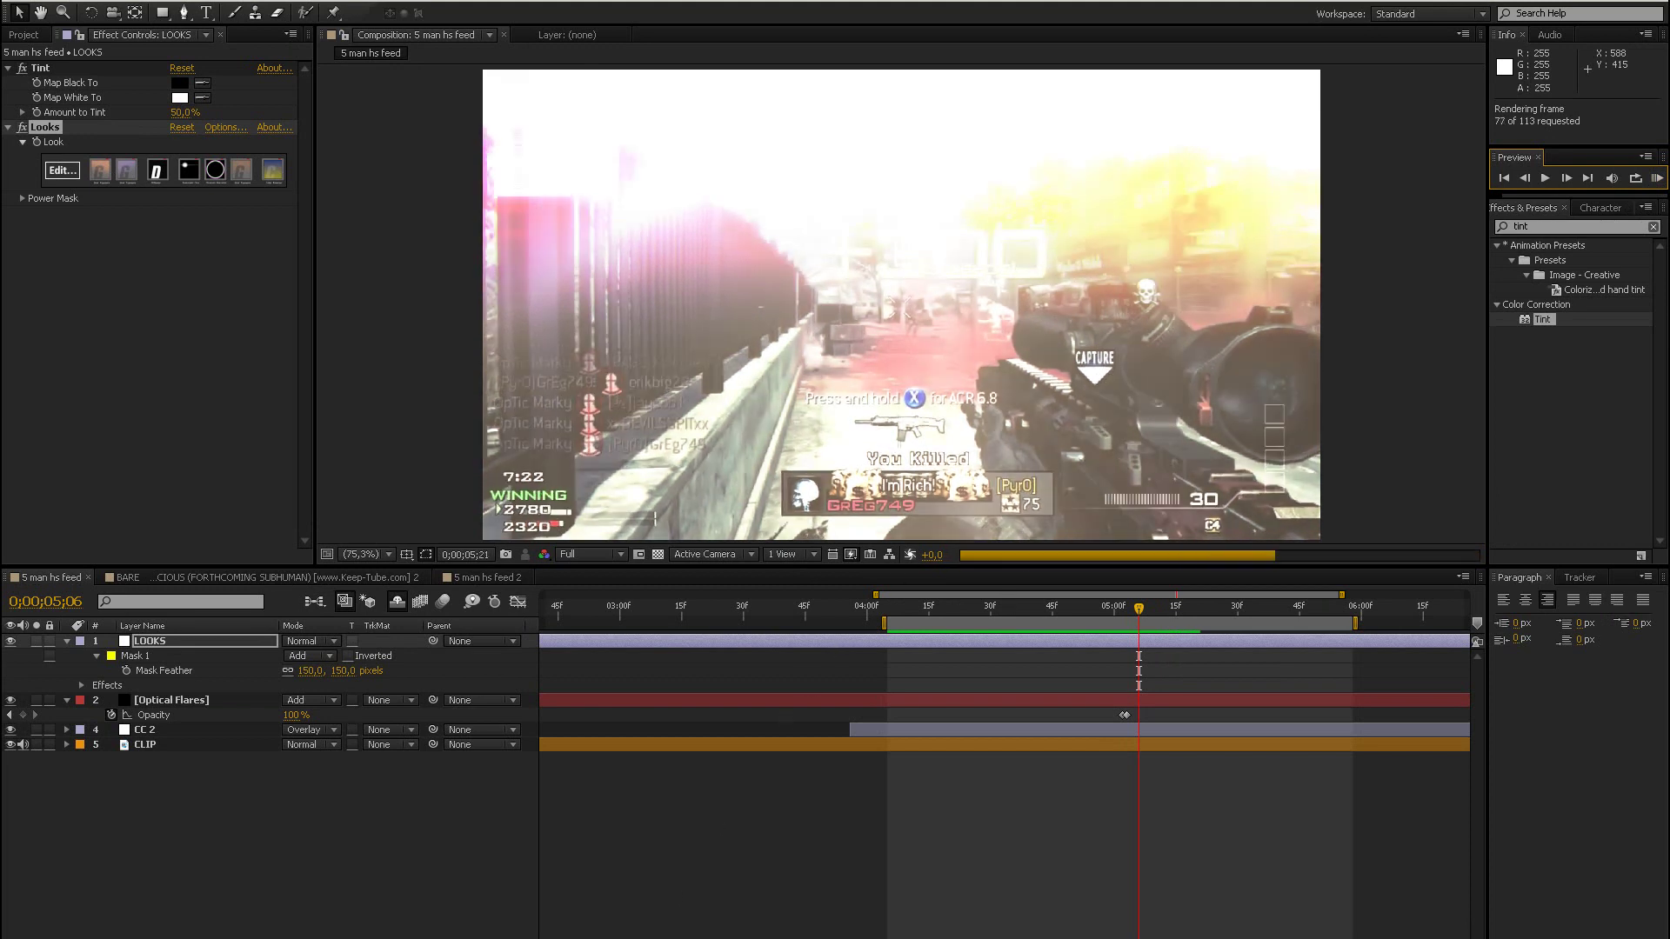
Preview the flare flash washing to white and easing into the masked, tinted Looks grade.
left_click(1085, 926)
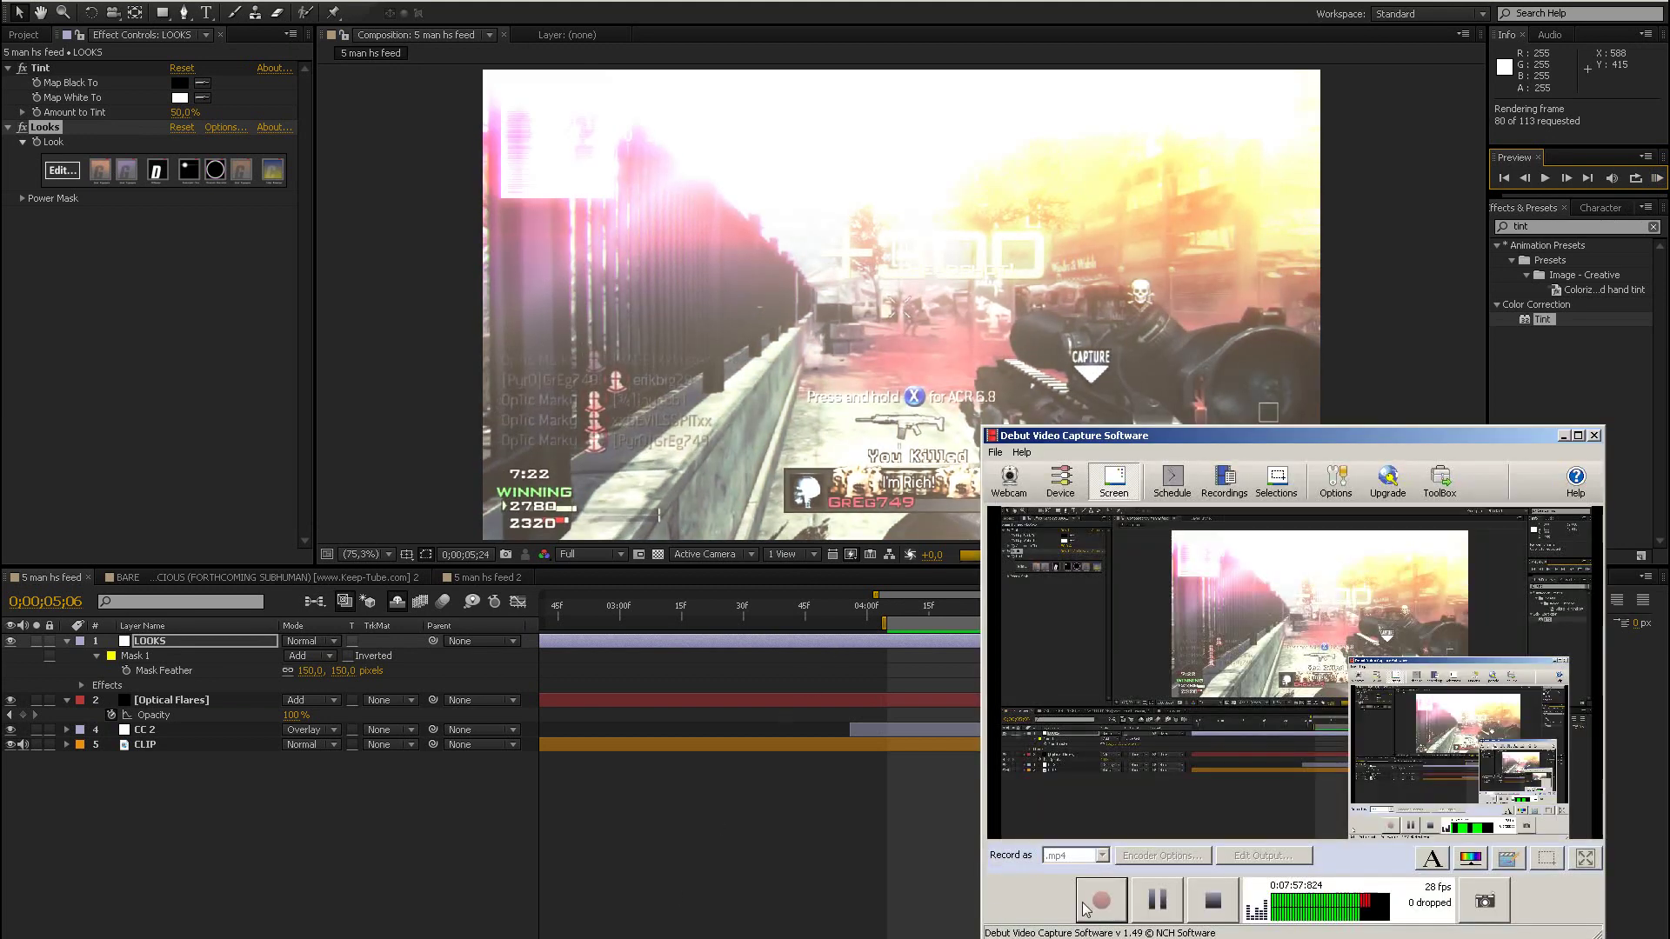